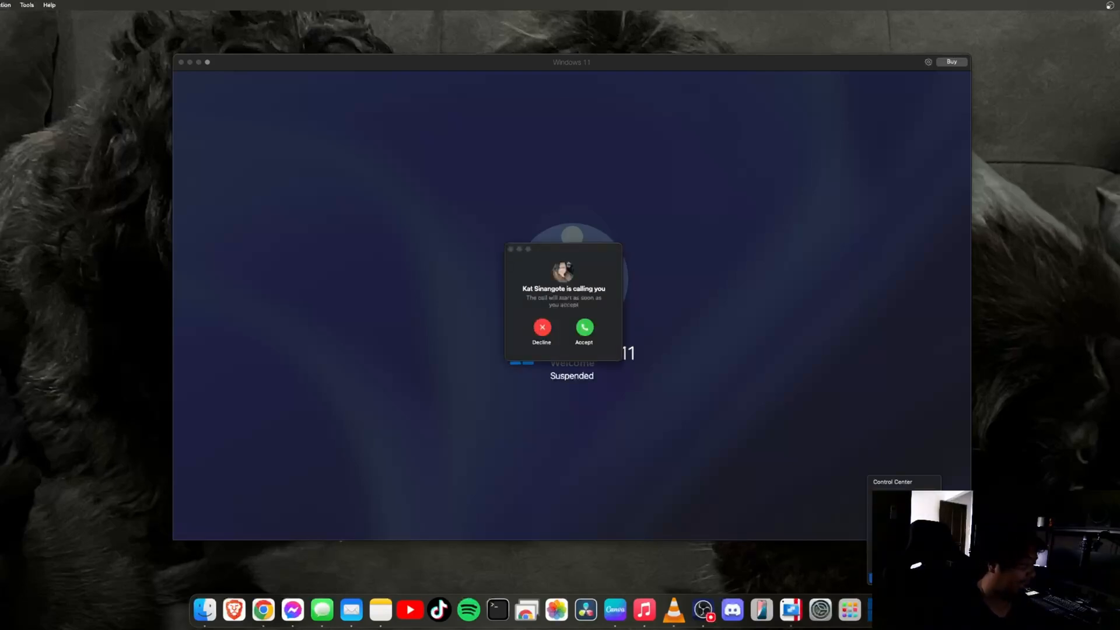
Bring the Windows 11 machine window forward and check the Parallels Desktop Dock menu
{"action": "left_click", "coordinate": [705, 610]}
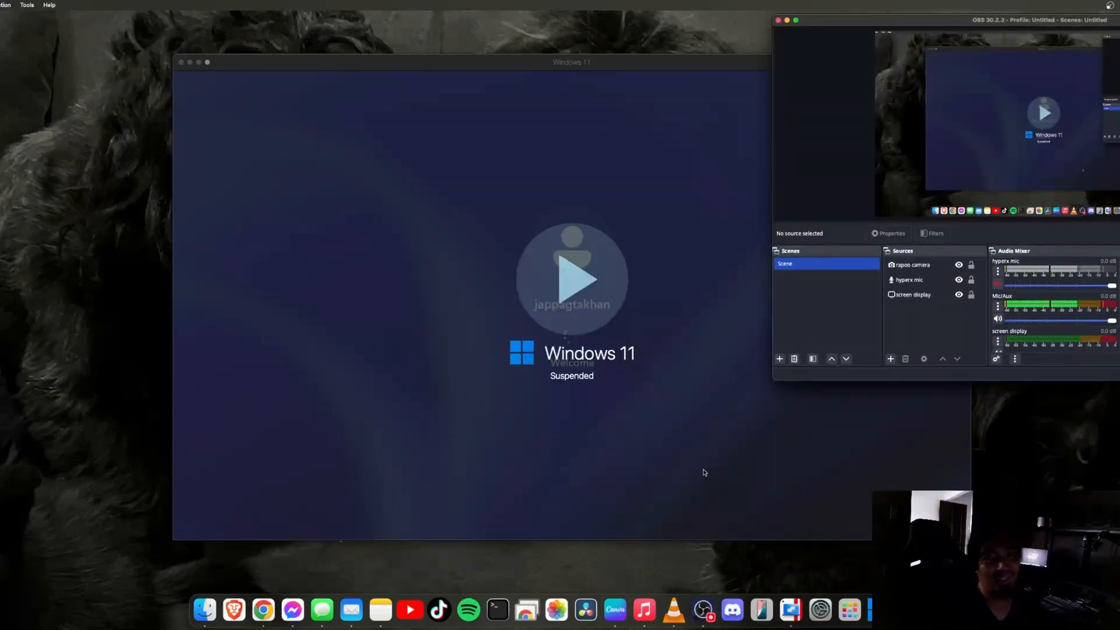
{"action": "left_click", "coordinate": [705, 472]}
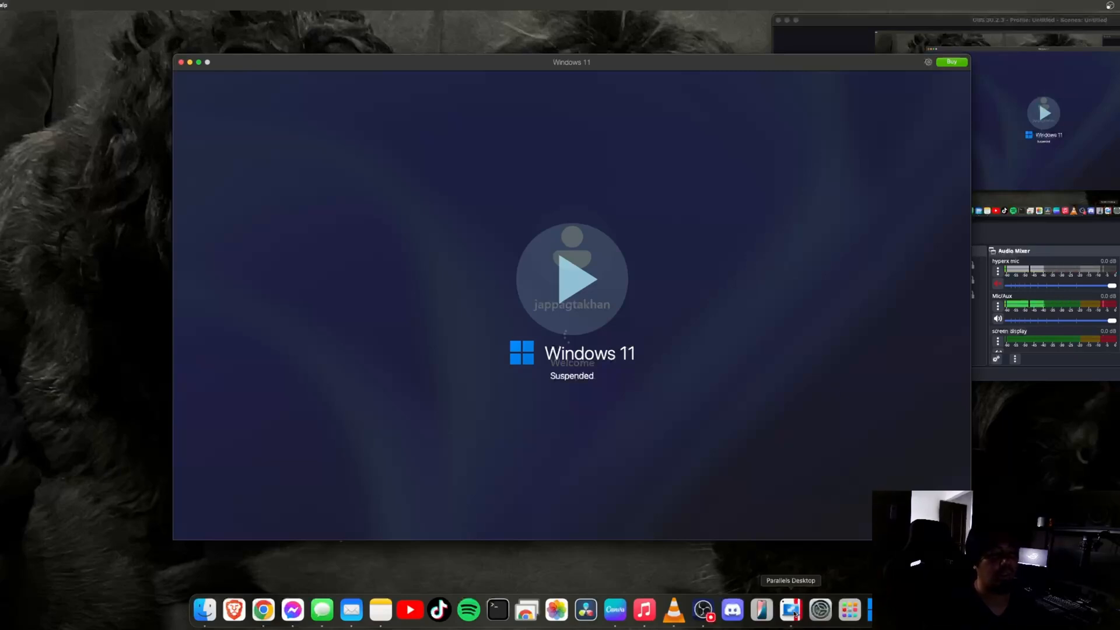
{"action": "right_click", "coordinate": [795, 614]}
{"action": "left_click", "coordinate": [794, 613]}
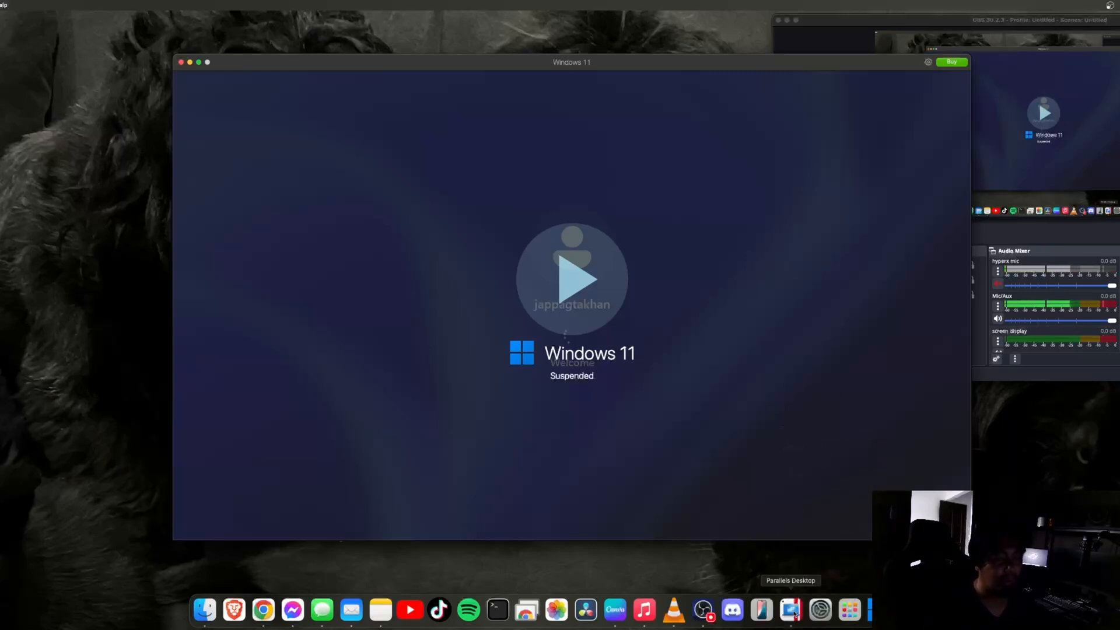
{"action": "right_click", "coordinate": [794, 614]}
{"action": "left_click", "coordinate": [794, 614]}
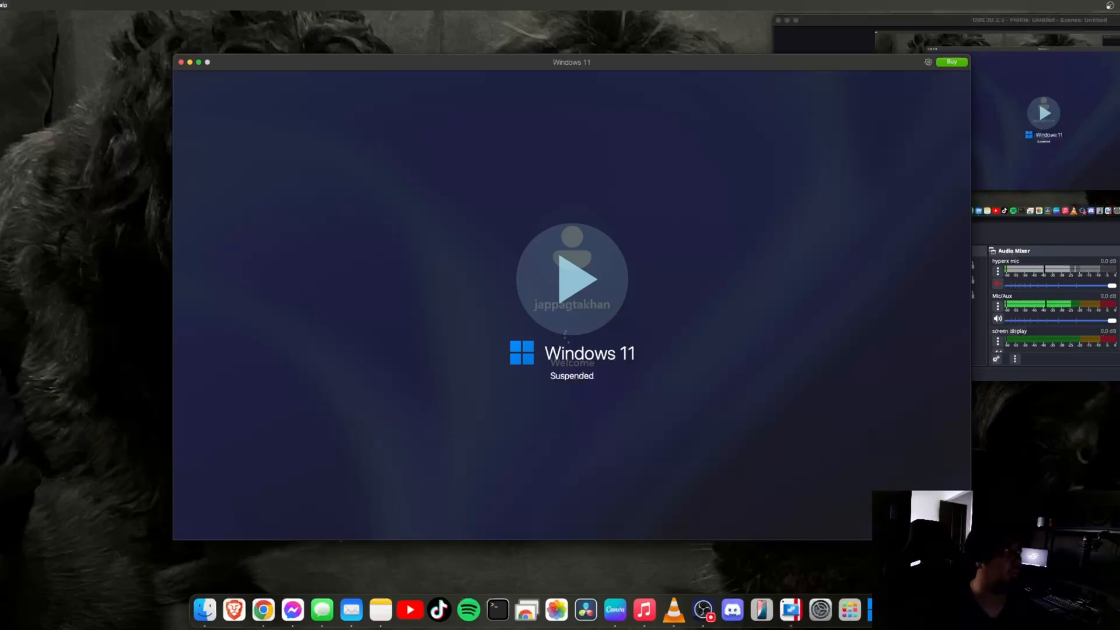
{"action": "left_click", "coordinate": [0, 6]}
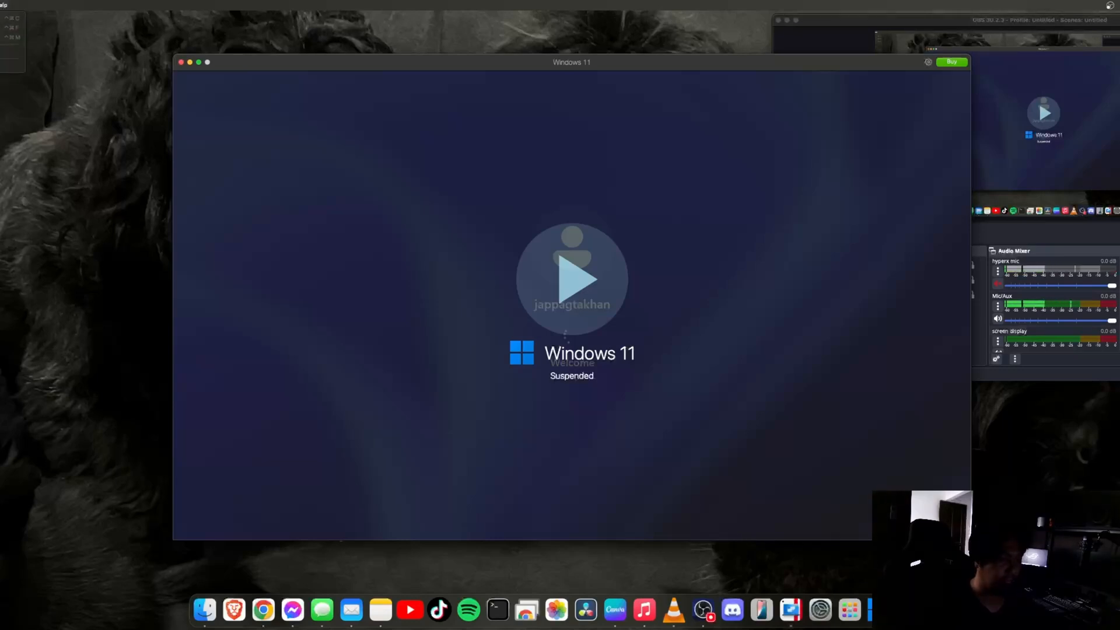
Quit and relaunch Parallels Desktop, then reopen the suspended Windows 11 machine window
{"action": "right_click", "coordinate": [880, 610]}
{"action": "left_click", "coordinate": [890, 578]}
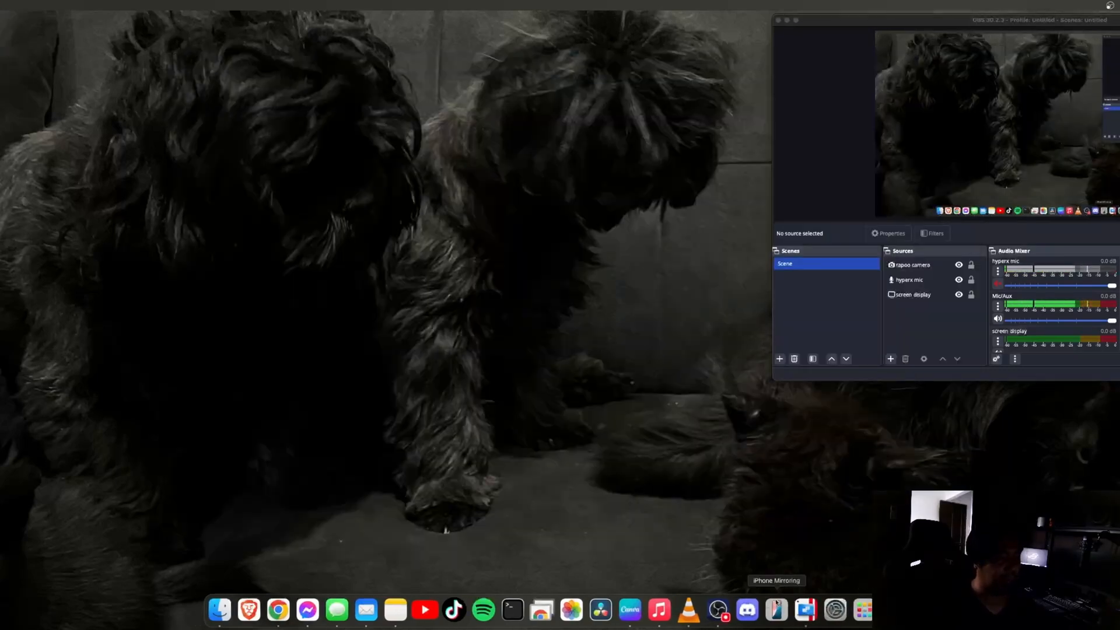
{"action": "left_click", "coordinate": [806, 609]}
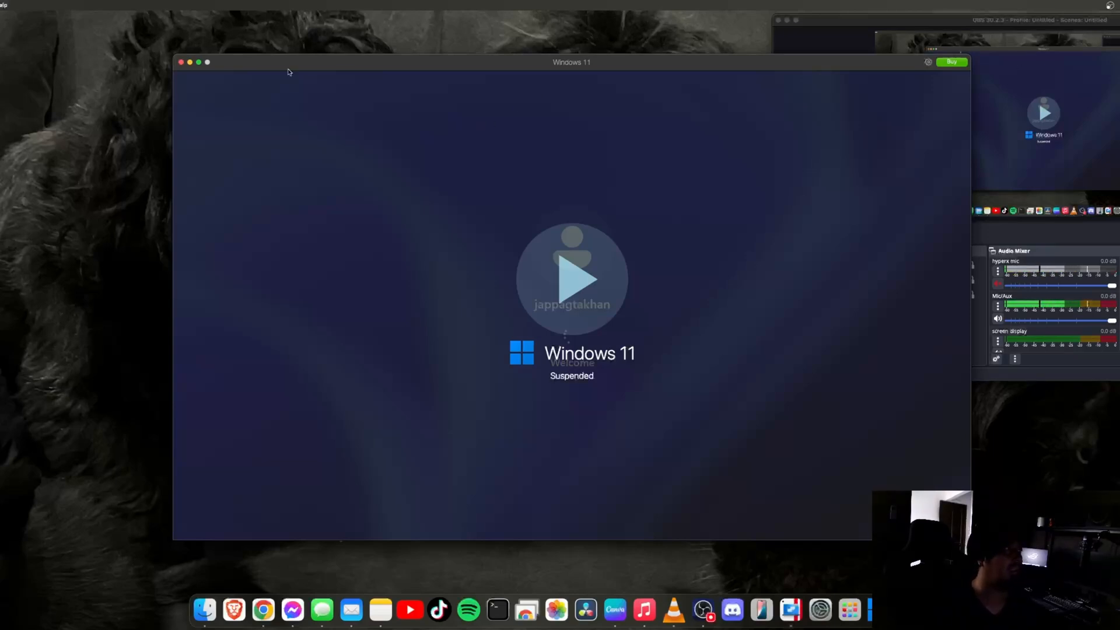
{"action": "left_click", "coordinate": [181, 62]}
{"action": "right_click", "coordinate": [812, 618]}
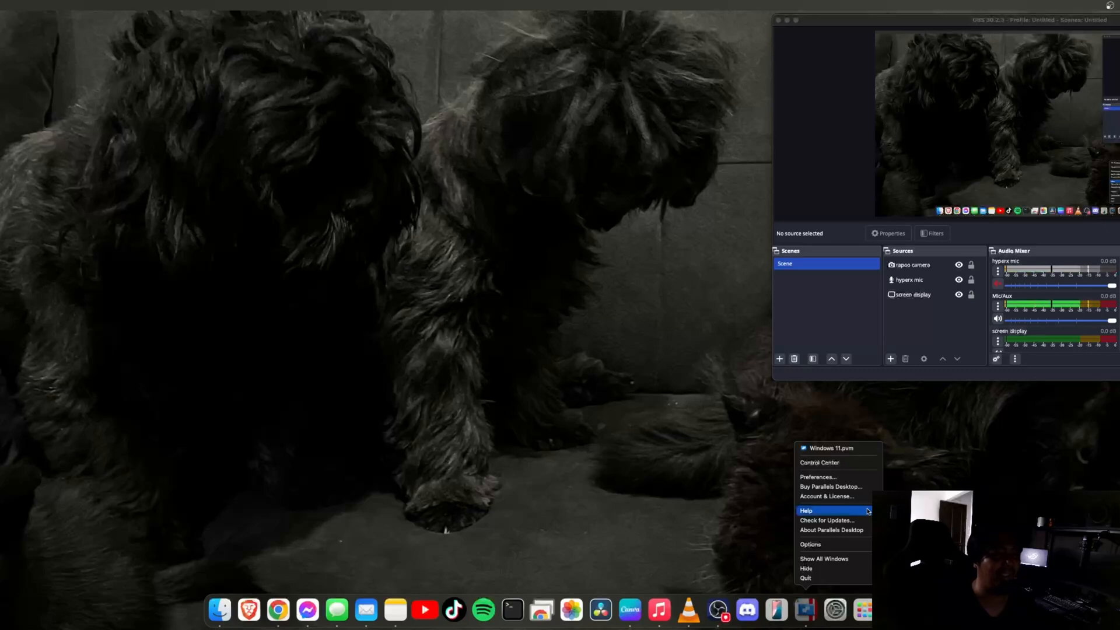
{"action": "left_click", "coordinate": [838, 612]}
{"action": "left_click", "coordinate": [805, 612]}
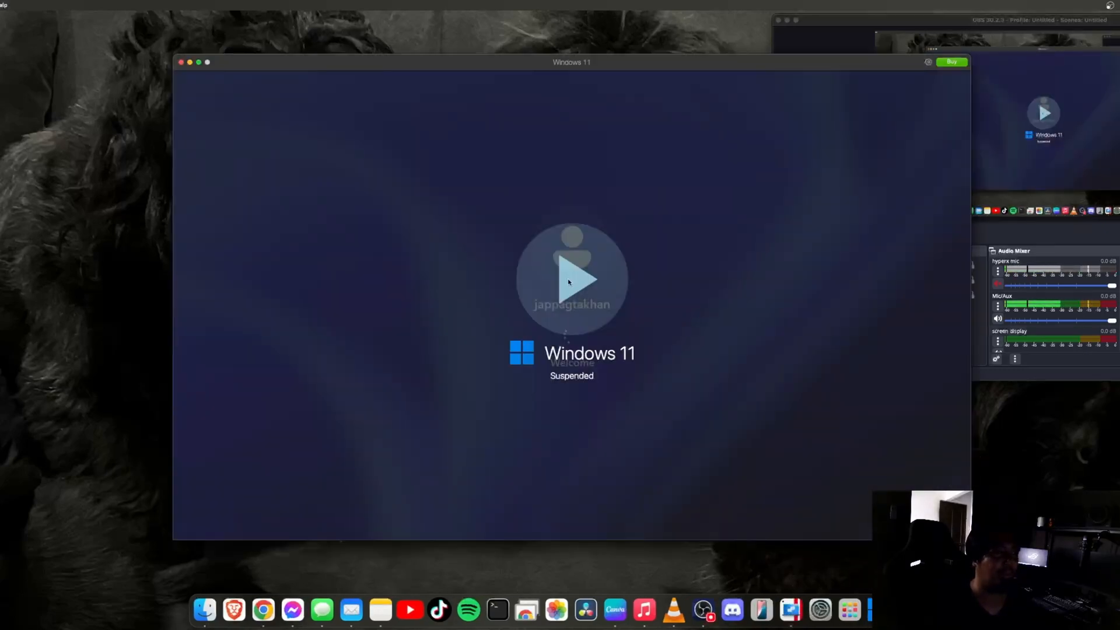
Resume Windows 11 with Continue Trial, then force a Shut down from Start > Power
{"action": "left_click", "coordinate": [598, 286]}
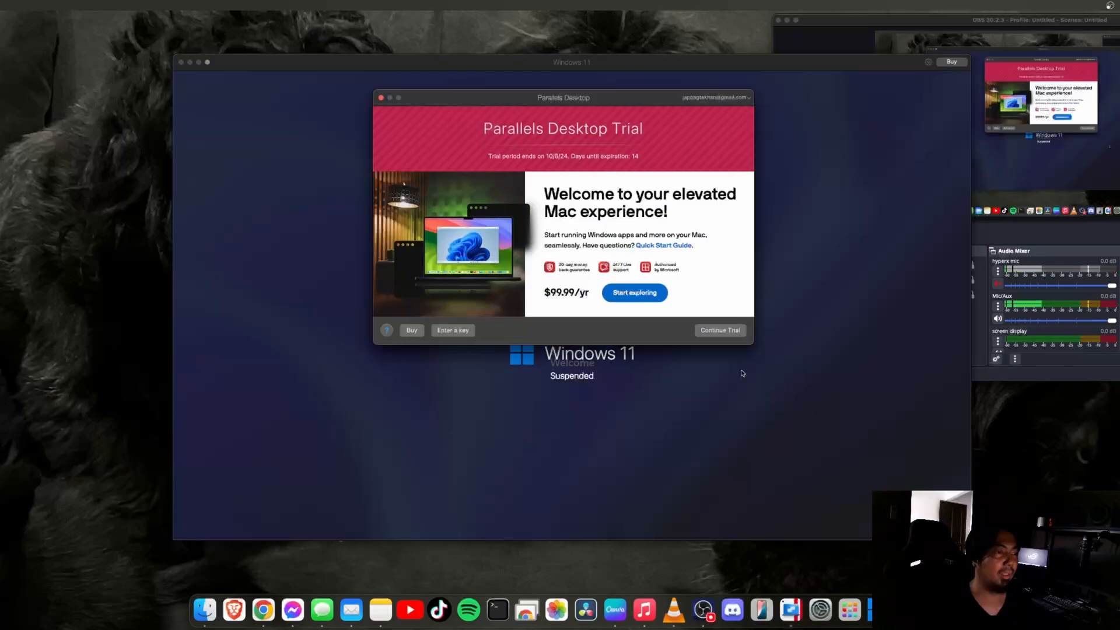
{"action": "left_click", "coordinate": [728, 333]}
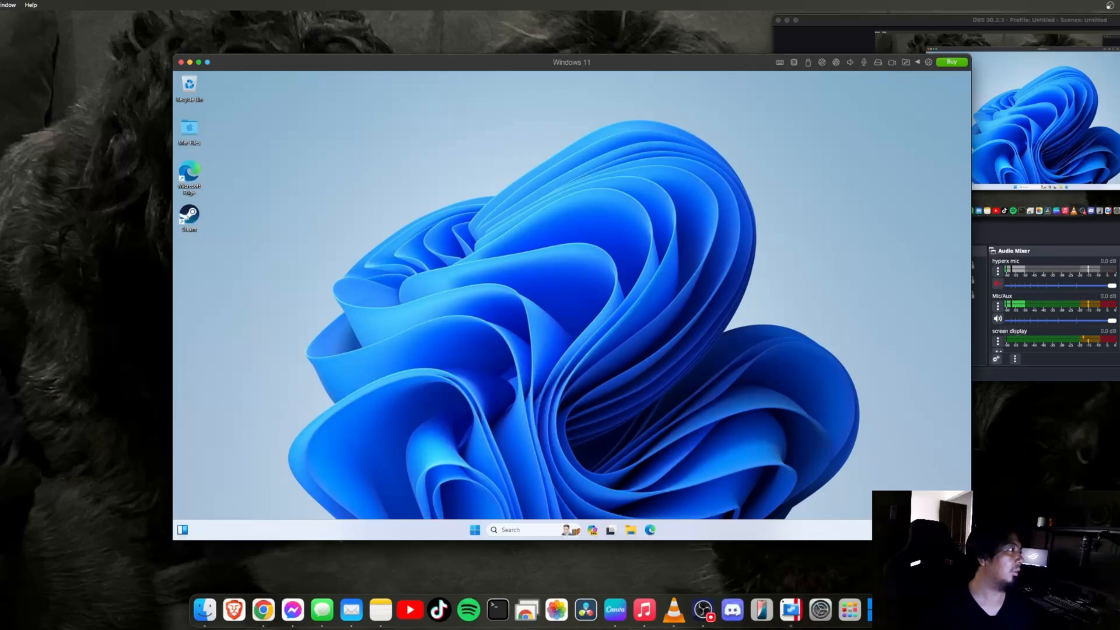
{"action": "left_click", "coordinate": [473, 531]}
{"action": "left_click", "coordinate": [682, 500]}
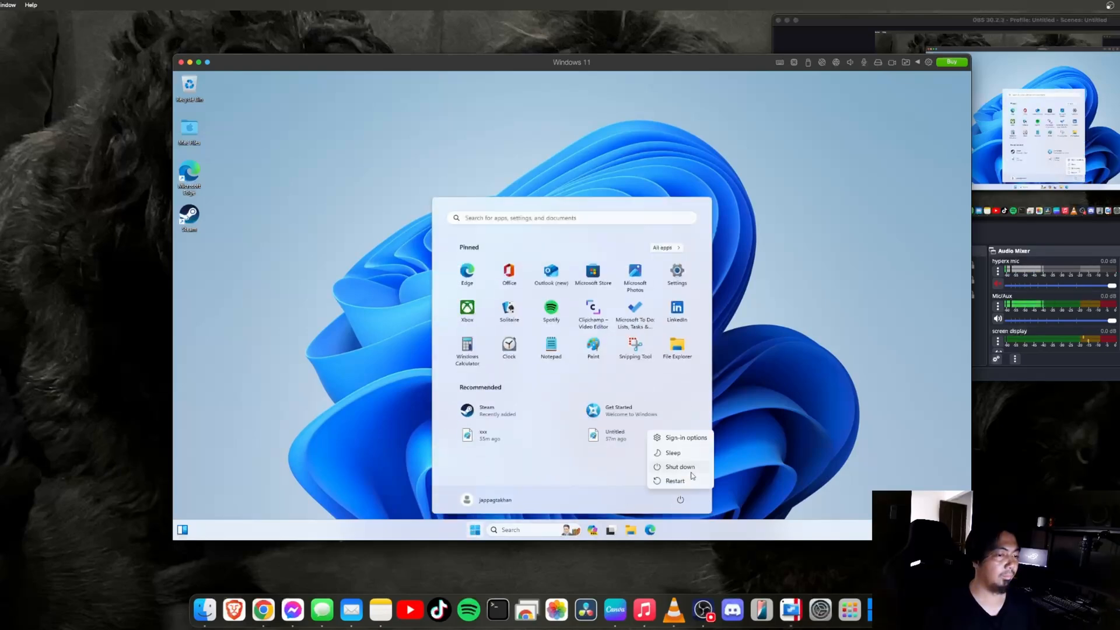
{"action": "left_click", "coordinate": [691, 473]}
{"action": "left_click", "coordinate": [507, 402]}
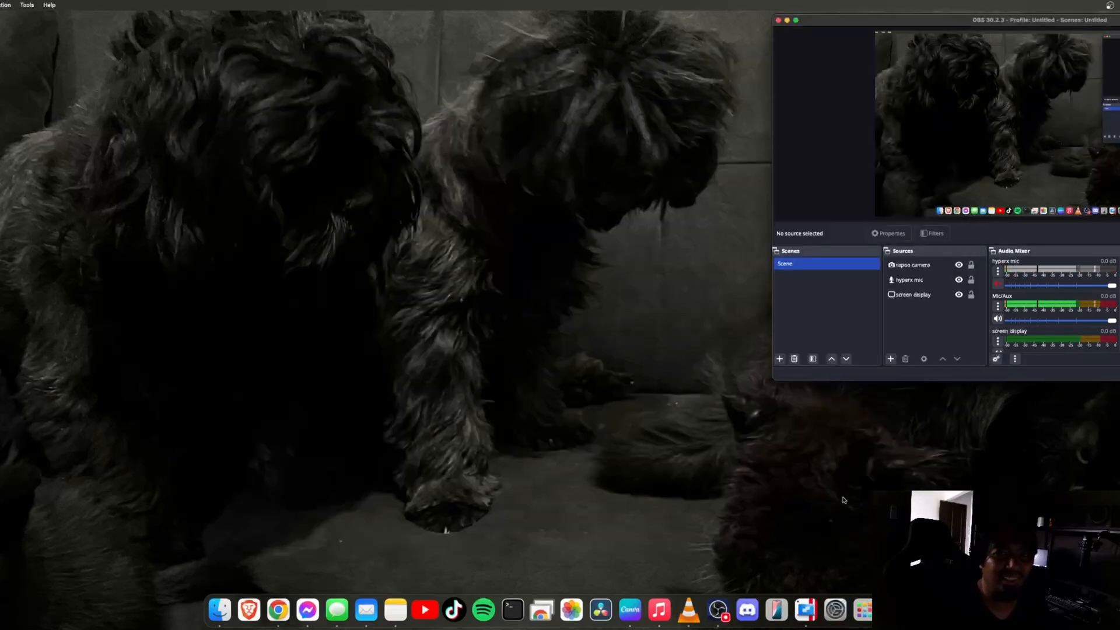
Bring up the stopped Windows 11 machine window from the Dock and close it
{"action": "left_click", "coordinate": [811, 613]}
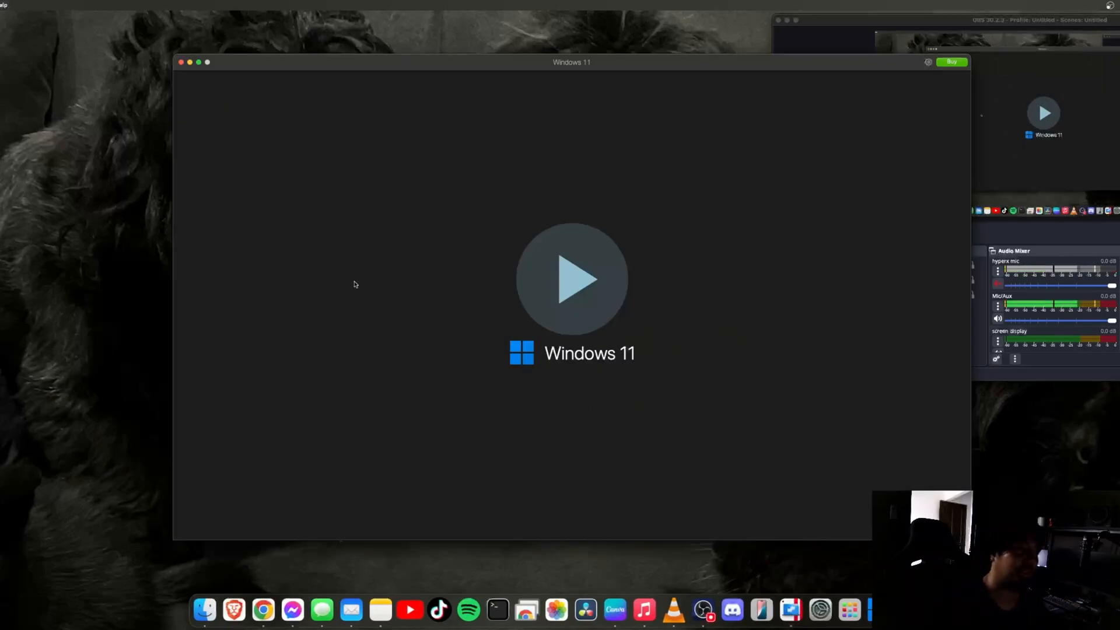
{"action": "left_click", "coordinate": [181, 62]}
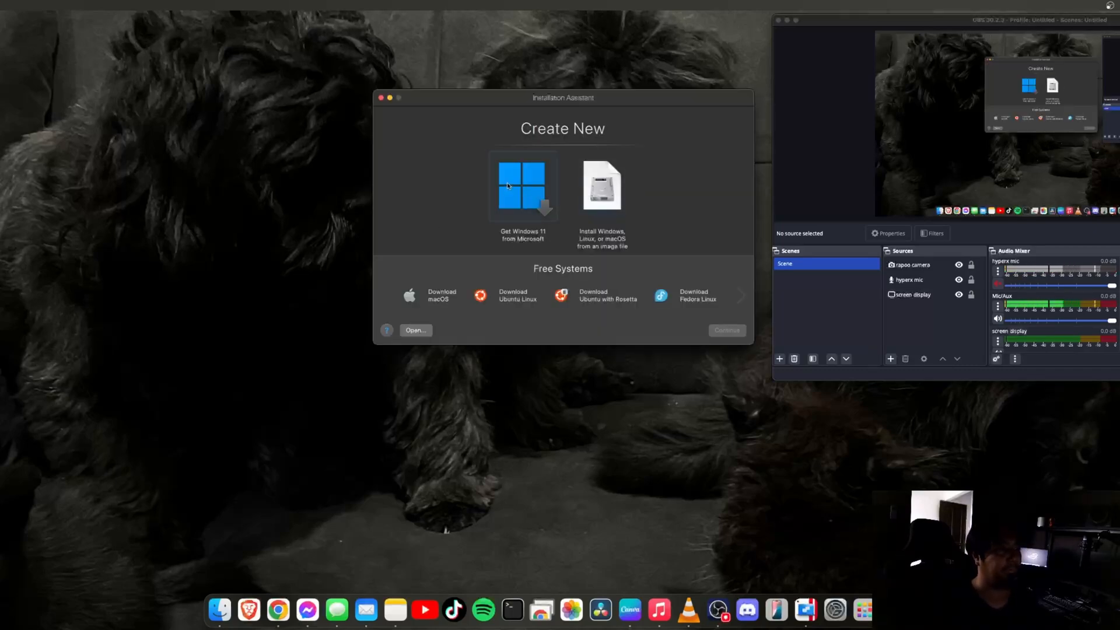
Choose Get Windows 11 from Microsoft in the Installation Assistant and continue the install
{"action": "left_click", "coordinate": [741, 295]}
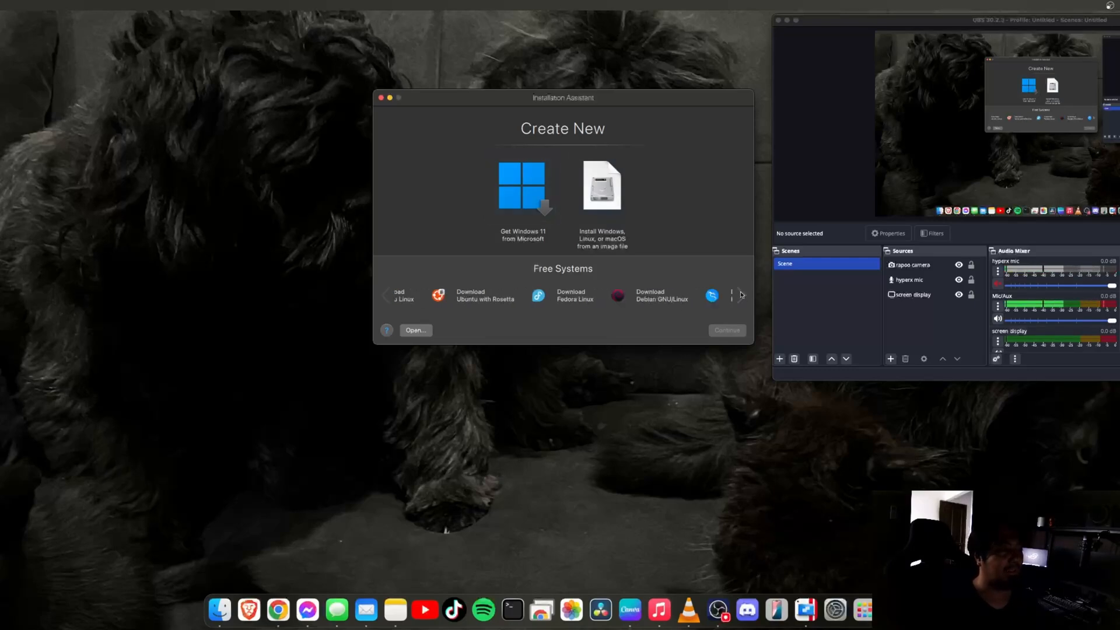
{"action": "left_click", "coordinate": [384, 297]}
{"action": "left_click", "coordinate": [500, 300]}
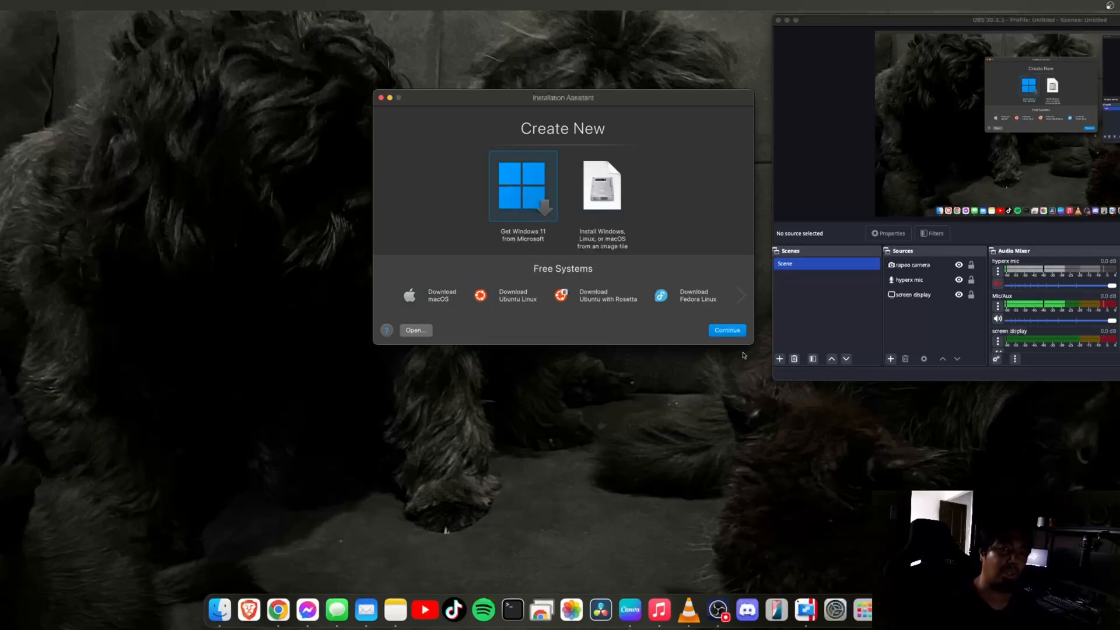
{"action": "left_click", "coordinate": [719, 334]}
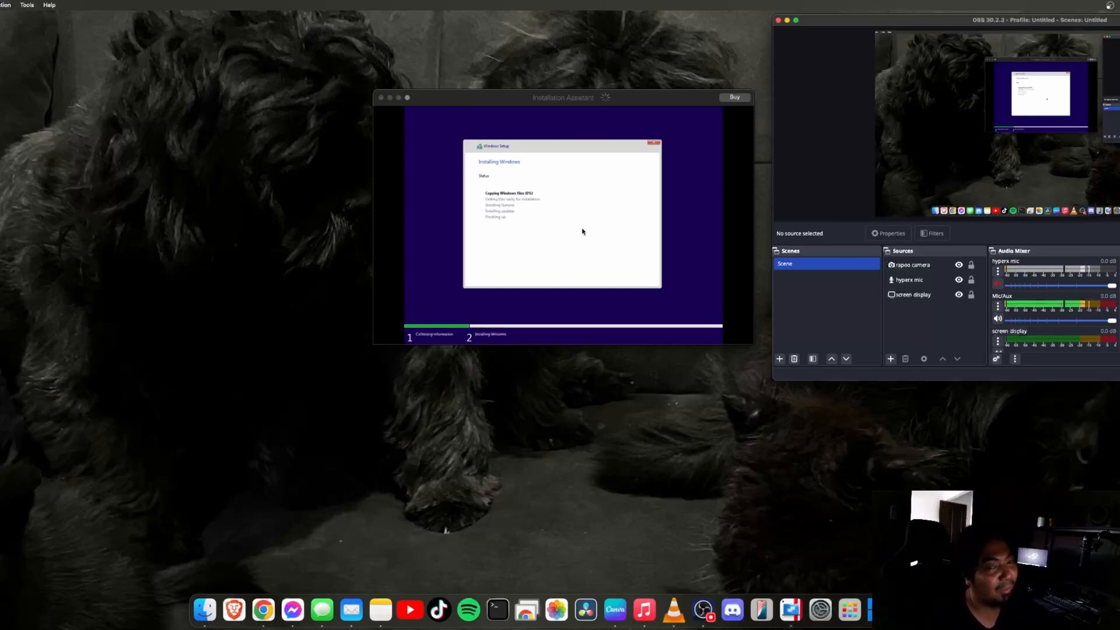
Drag the Installation Assistant window slightly down and left while Windows Setup continues
{"action": "left_click_drag", "start_coordinate": [604, 97], "coordinate": [565, 127]}
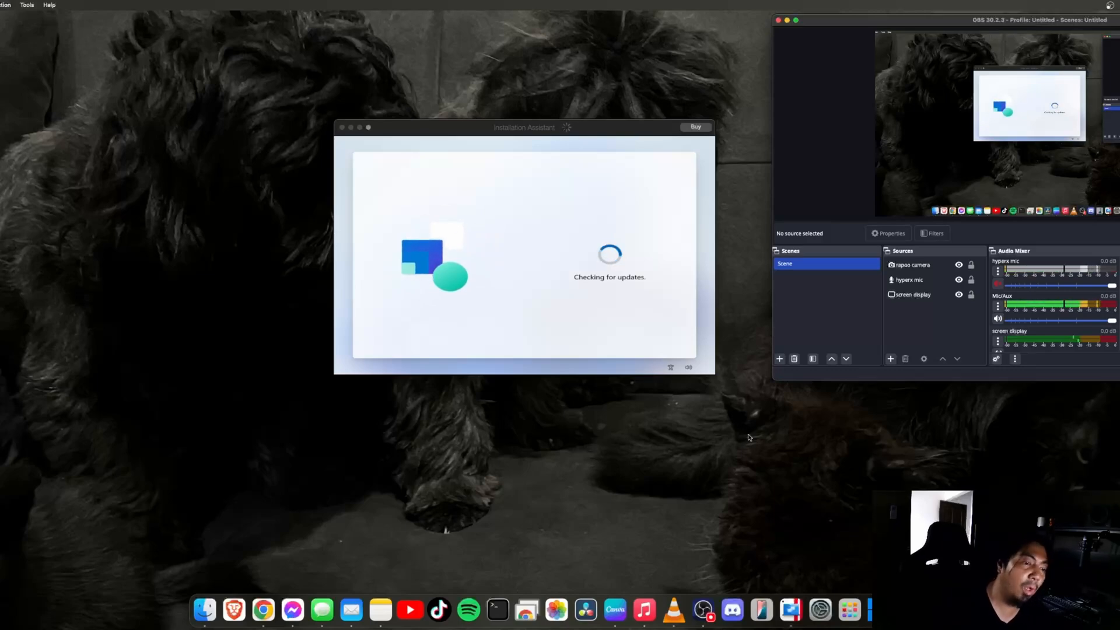
Minimize OBS and move the 'Windows 11 (1)' file onto the desktop, then to Trash
{"action": "left_click", "coordinate": [585, 291]}
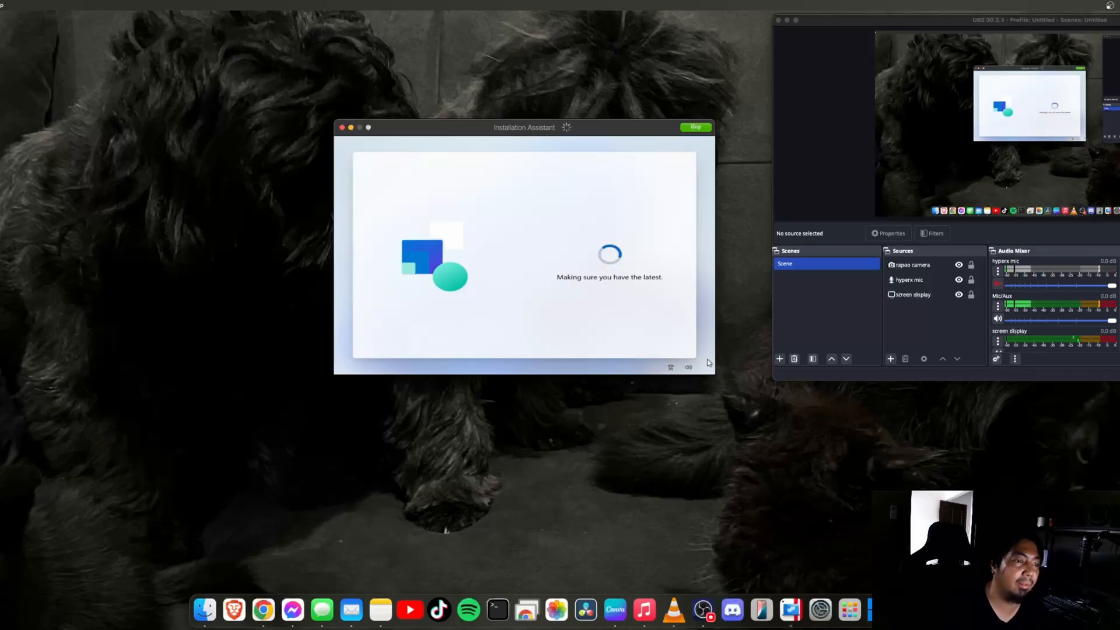
{"action": "left_click", "coordinate": [788, 21]}
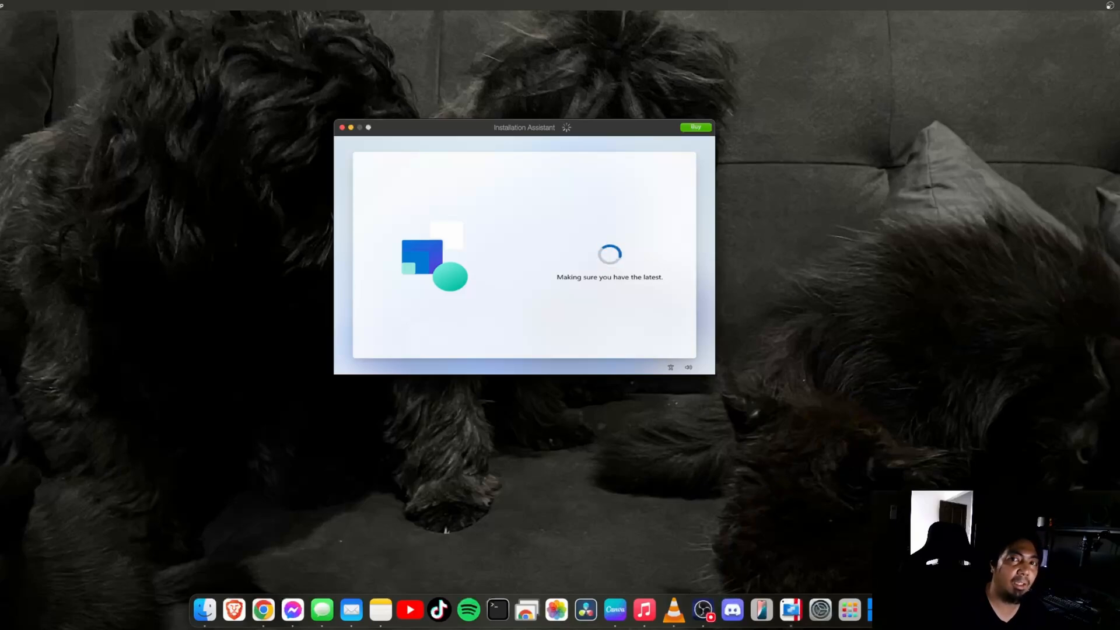
{"action": "left_click_drag", "start_coordinate": [1119, 140], "coordinate": [770, 163]}
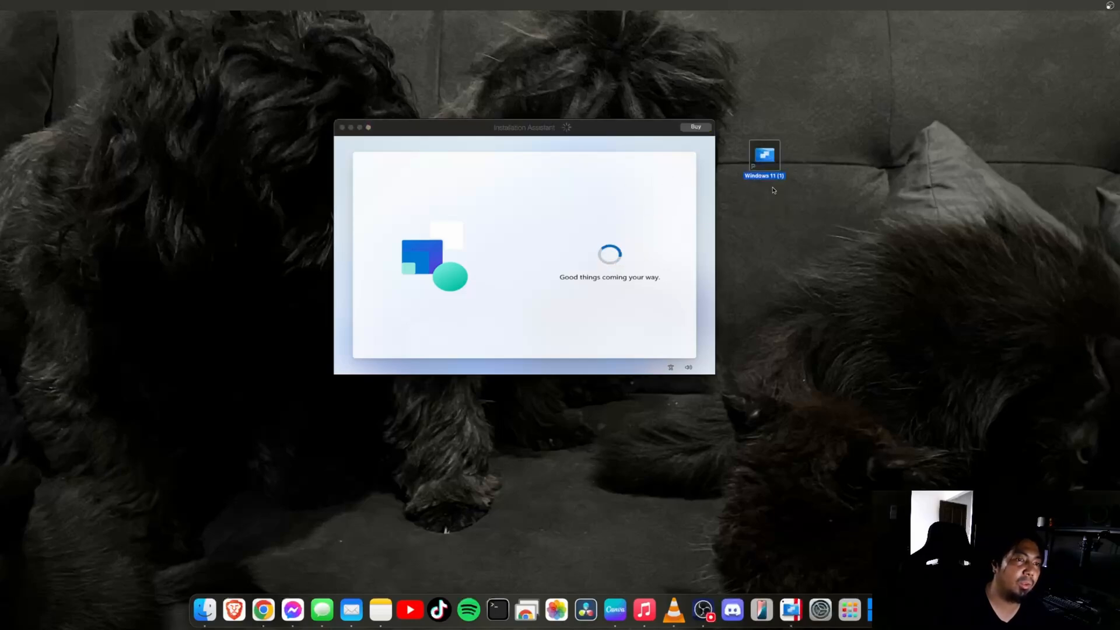
{"action": "key", "text": "super+BackSpace"}
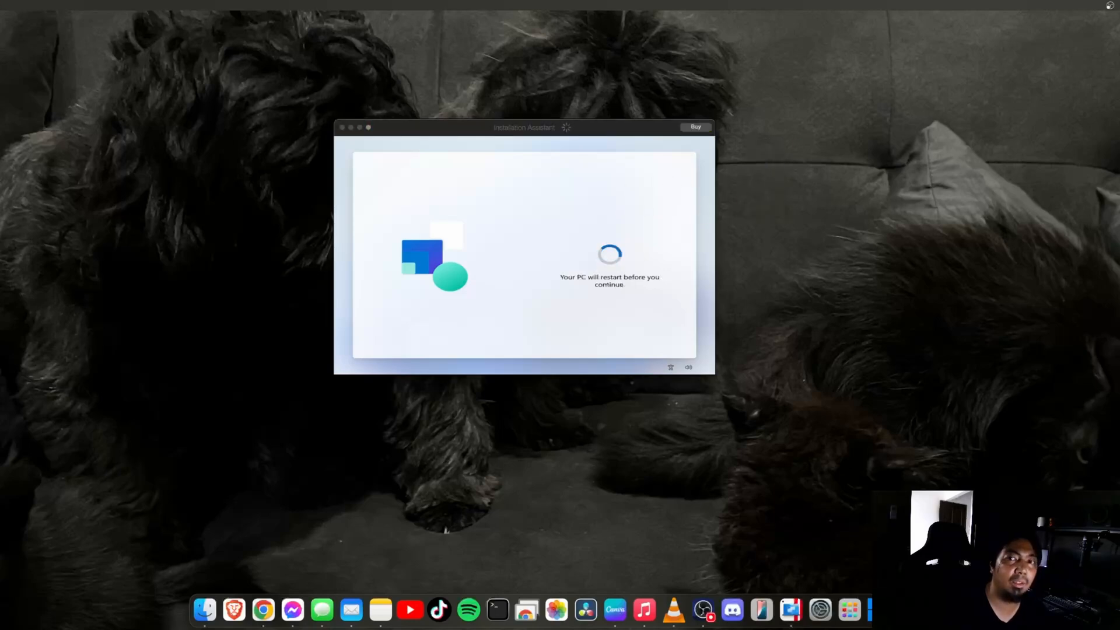
Make desktop icons snap to the grid via the desktop context menu
{"action": "right_click", "coordinate": [1094, 164]}
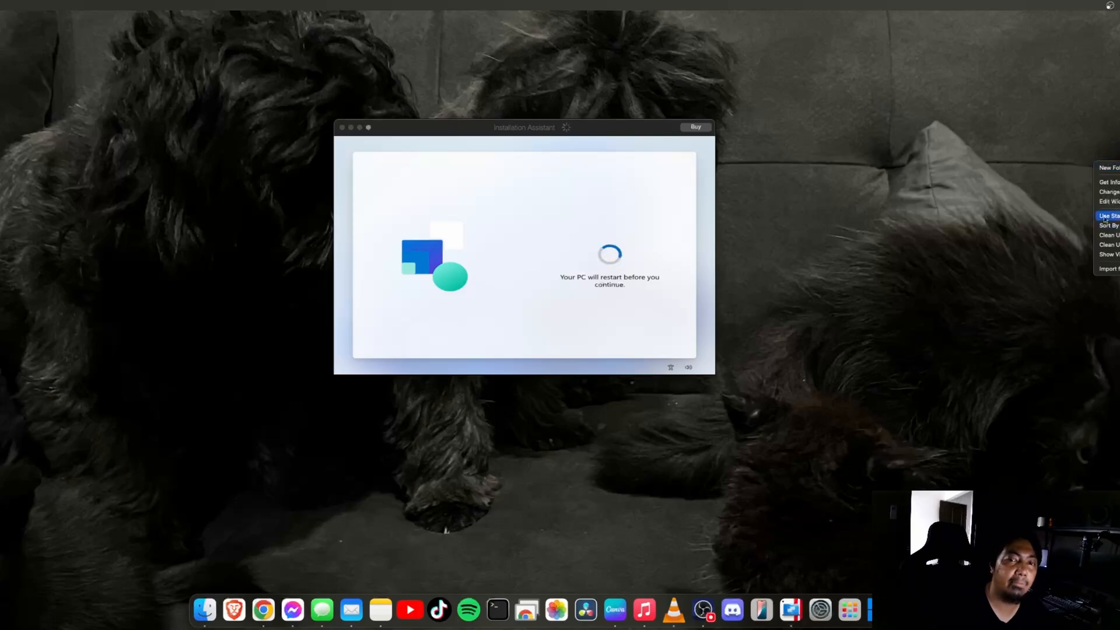
{"action": "right_click", "coordinate": [1079, 186]}
{"action": "left_click", "coordinate": [1047, 178]}
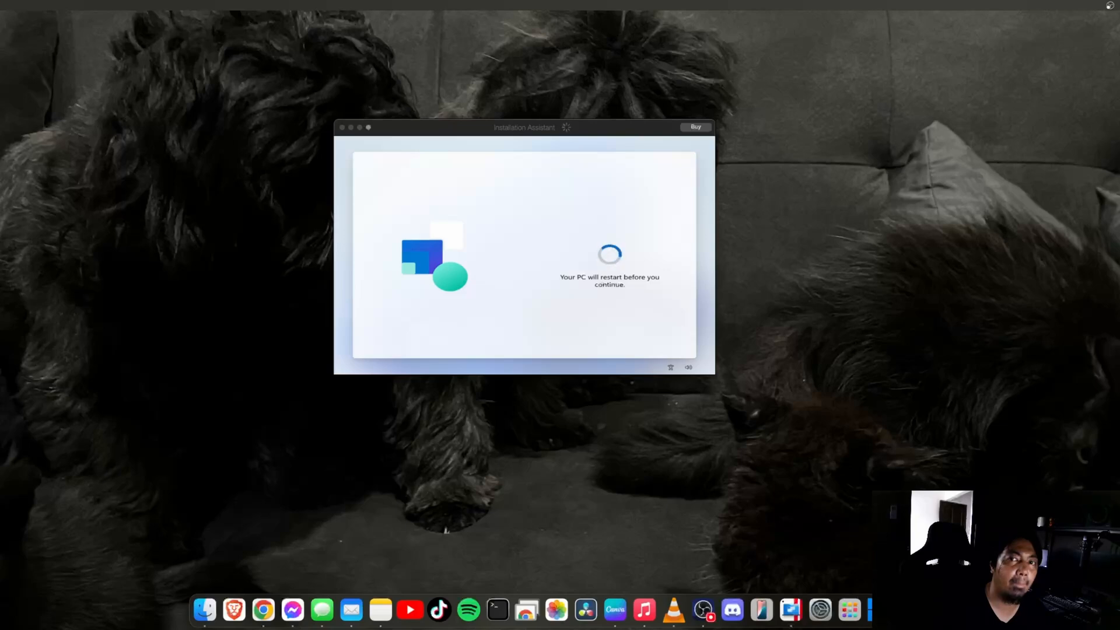
{"action": "right_click", "coordinate": [994, 201]}
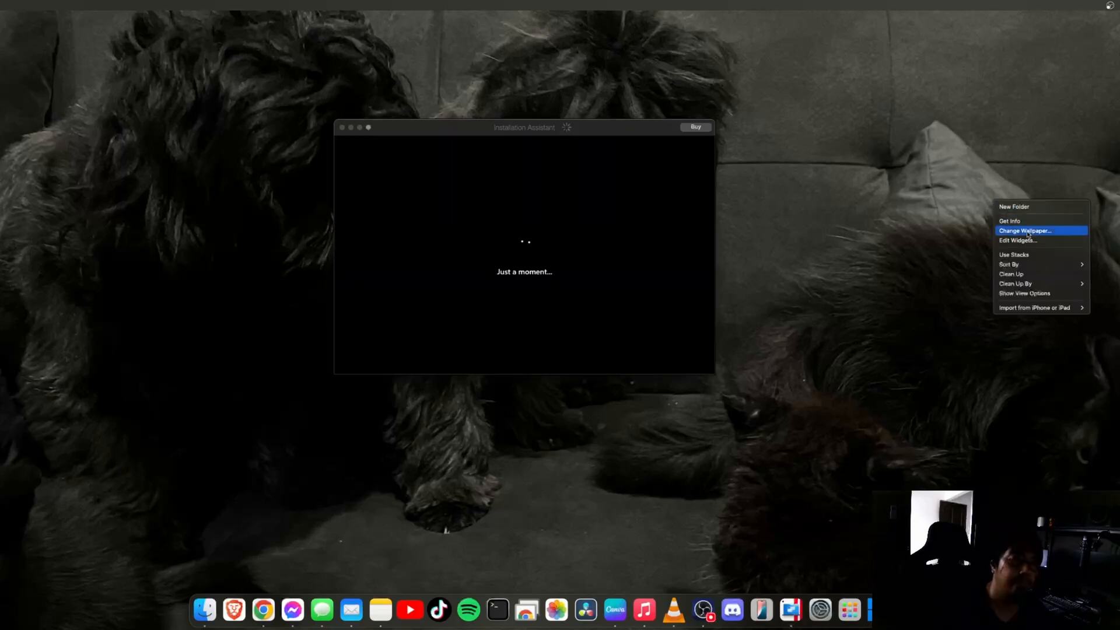
{"action": "mouse_move", "coordinate": [1042, 268]}
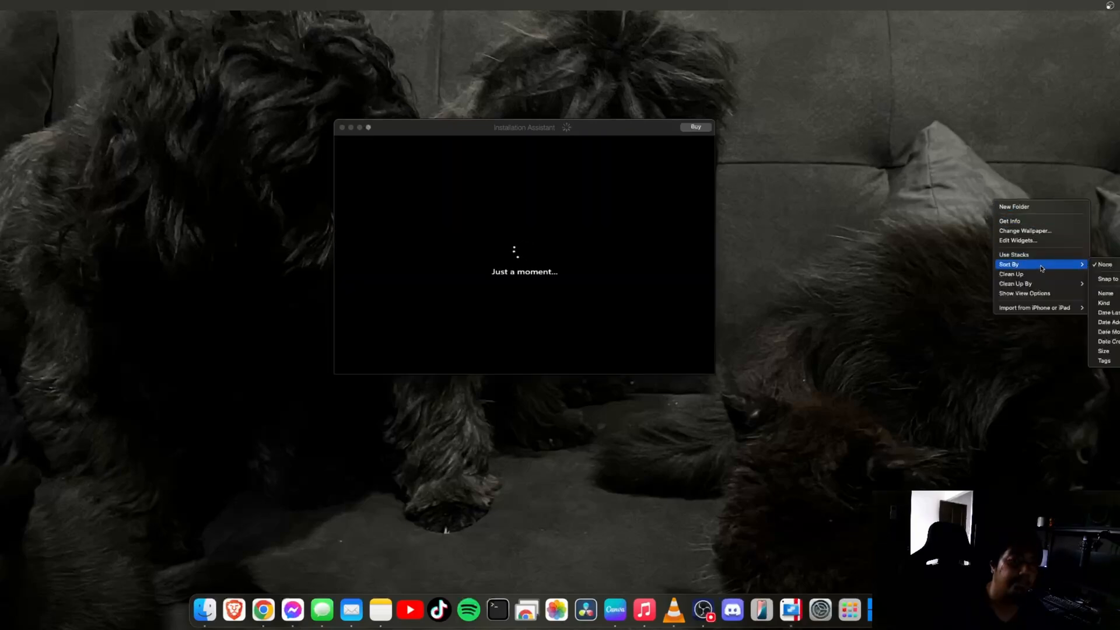
{"action": "left_click", "coordinate": [1110, 279]}
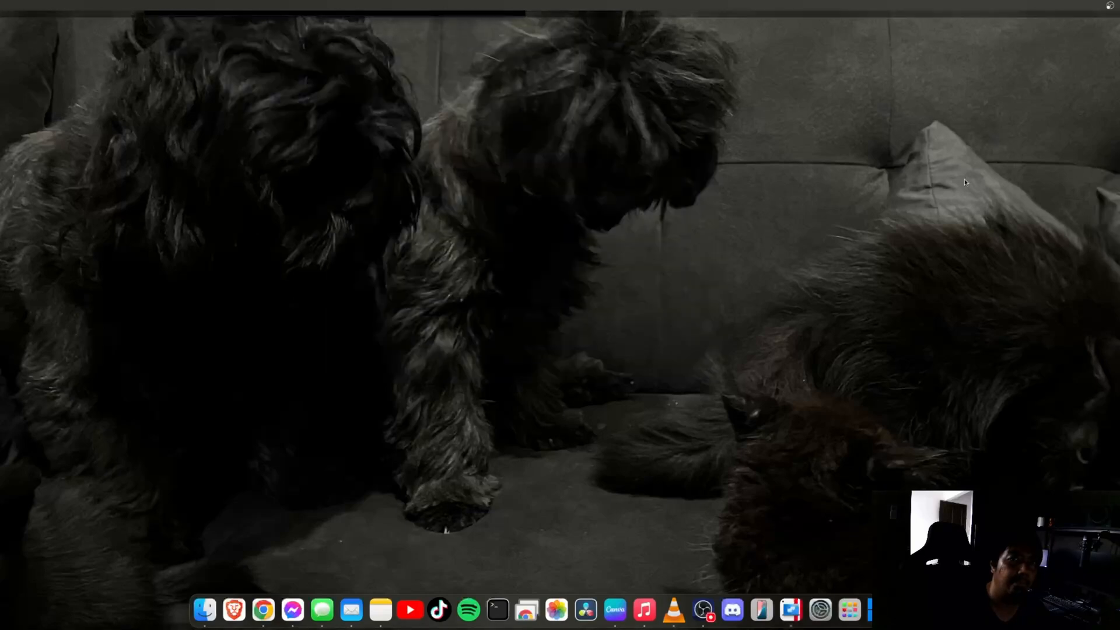
Bring the installer window to the front and wait for Windows 11 (1) Installation Complete
{"action": "right_click", "coordinate": [1057, 181]}
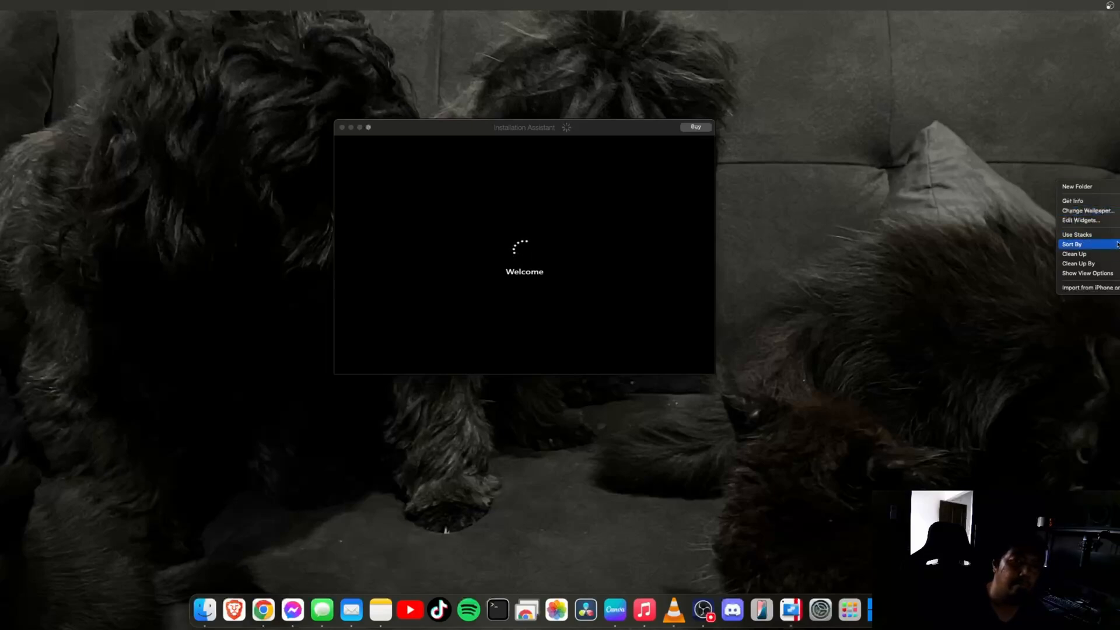
{"action": "right_click", "coordinate": [1101, 213]}
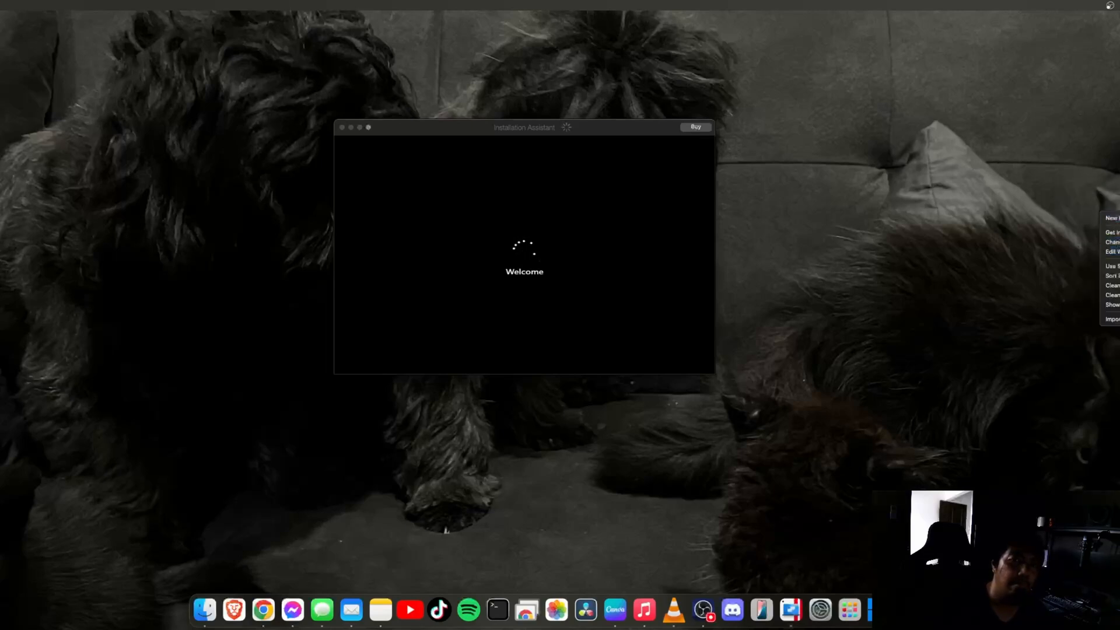
{"action": "left_click", "coordinate": [948, 206]}
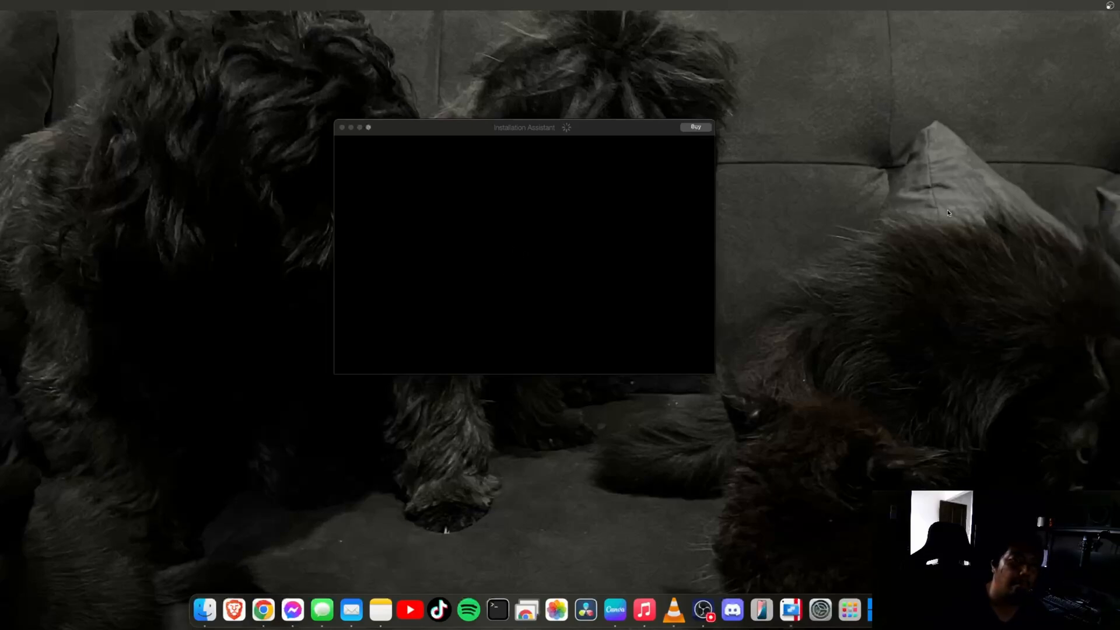
{"action": "left_click", "coordinate": [461, 131]}
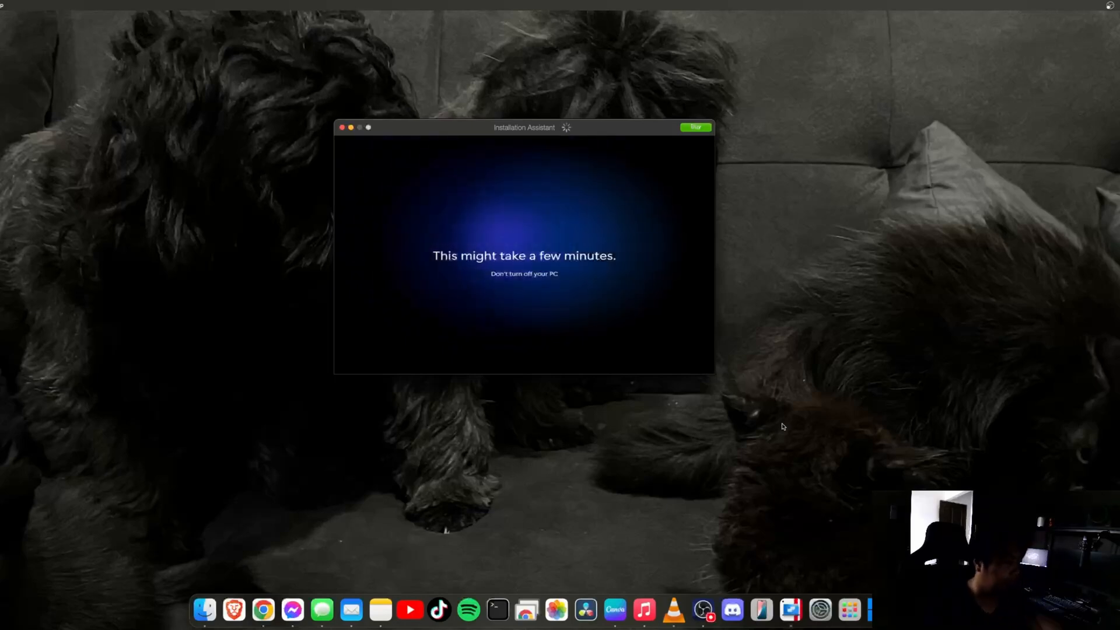
{"action": "left_click", "coordinate": [709, 615]}
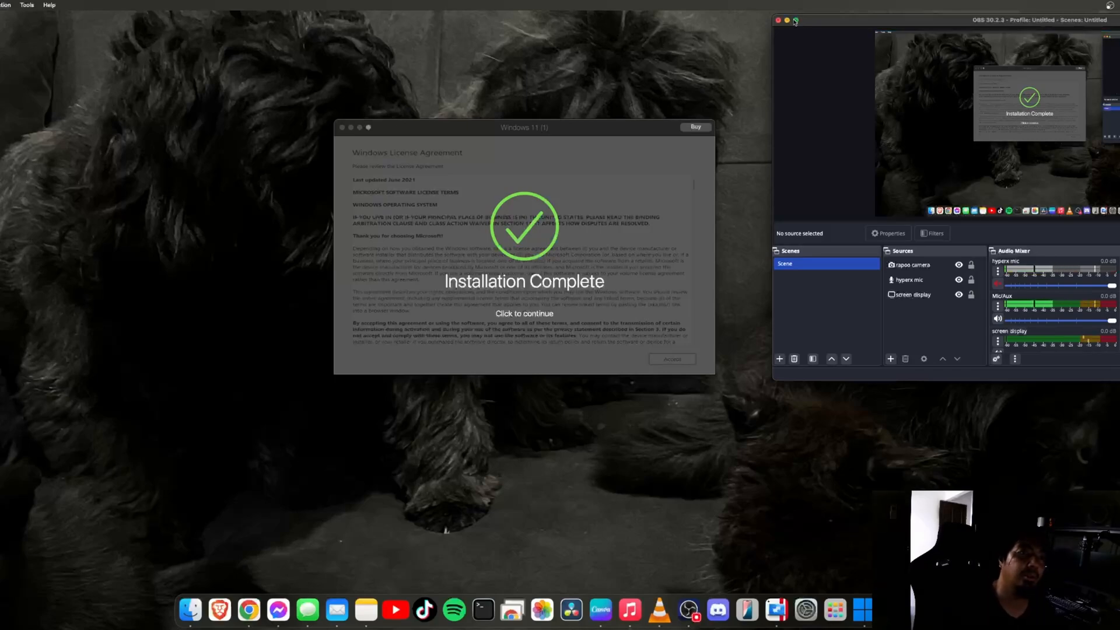
Continue past Installation Complete, dismiss the extension suggestion, accept the licence, and close the browser page
{"action": "key", "text": "super+m"}
{"action": "left_click", "coordinate": [552, 313]}
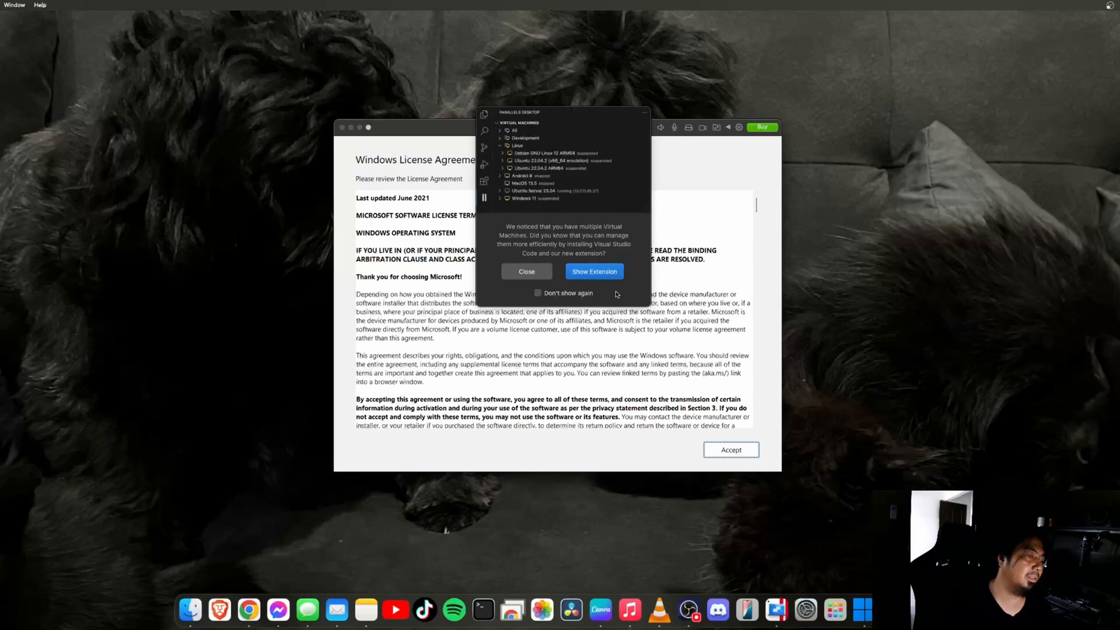
{"action": "left_click", "coordinate": [521, 270]}
{"action": "left_click", "coordinate": [747, 455]}
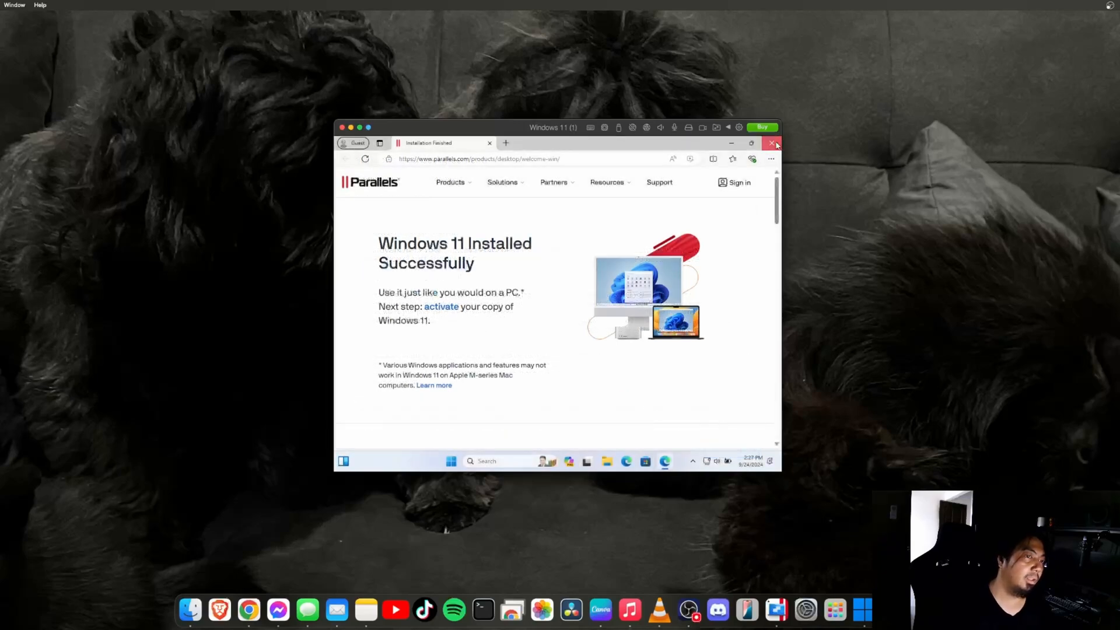
{"action": "left_click", "coordinate": [778, 145]}
Enlarge and close the Windows 11 (1) window, then open and close the Control Center
{"action": "left_click_drag", "start_coordinate": [782, 474], "coordinate": [895, 512]}
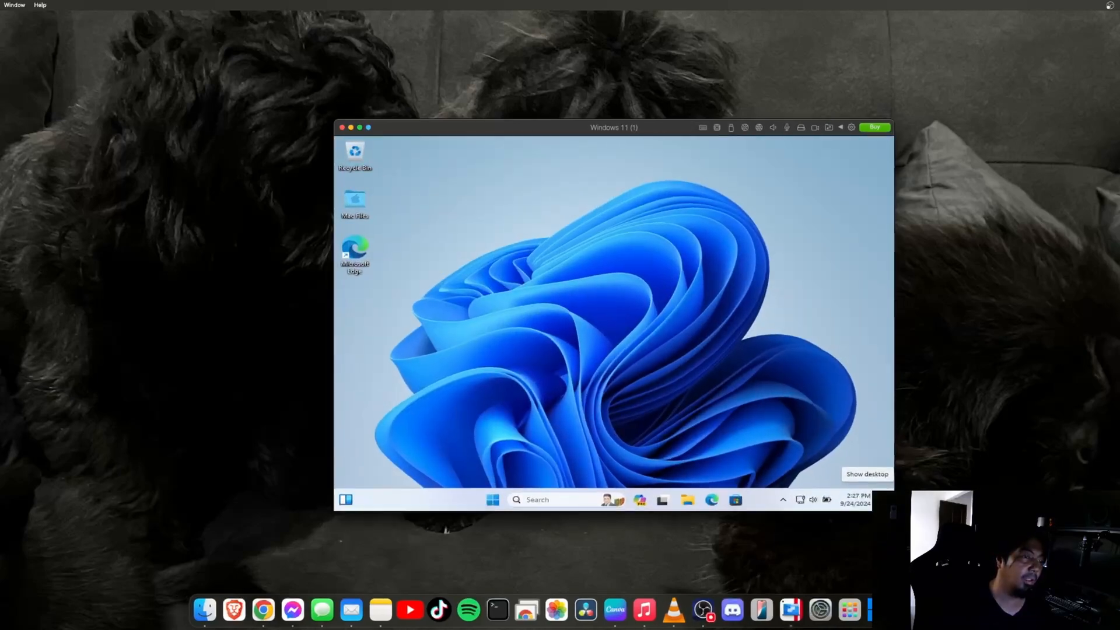
{"action": "left_click_drag", "start_coordinate": [526, 130], "coordinate": [453, 93]}
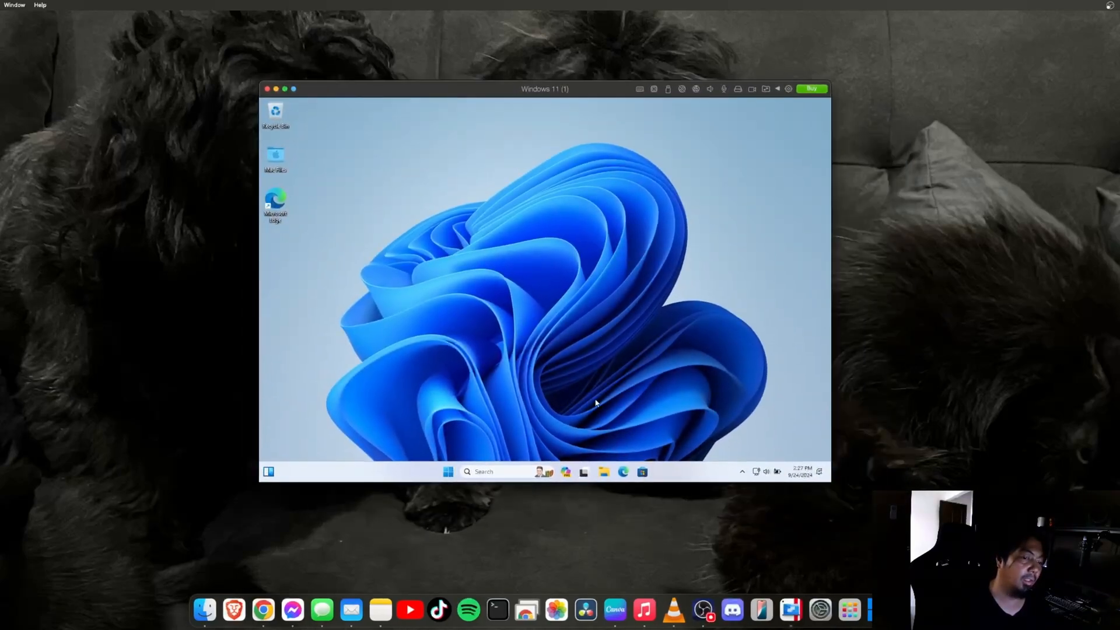
{"action": "left_click", "coordinate": [267, 90]}
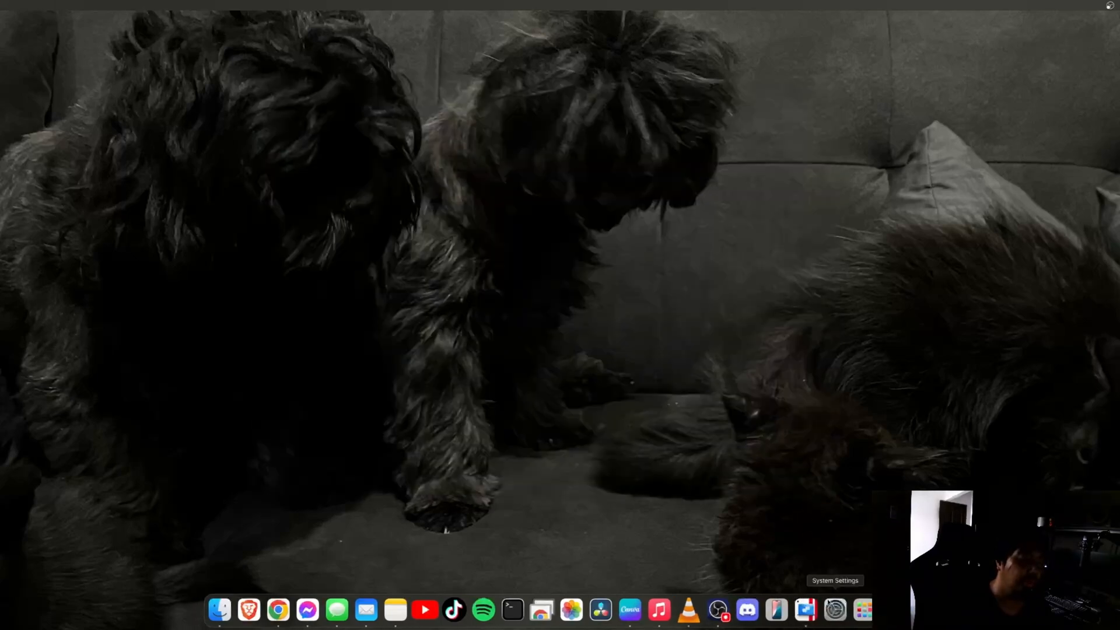
{"action": "left_click", "coordinate": [806, 610]}
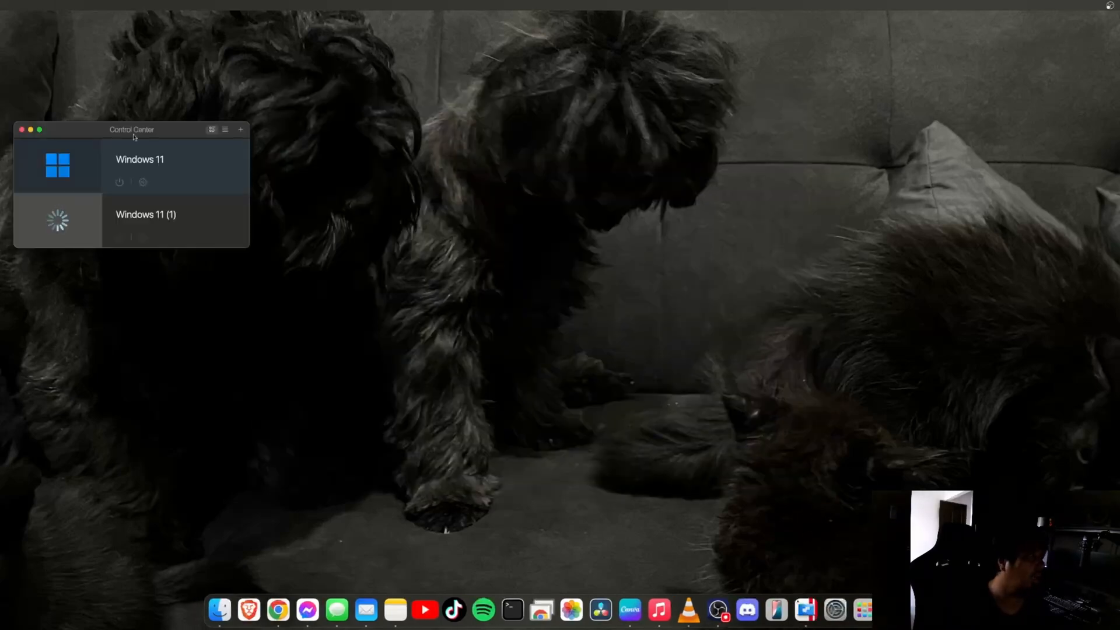
{"action": "left_click_drag", "start_coordinate": [134, 134], "coordinate": [504, 196]}
{"action": "left_click", "coordinate": [392, 192]}
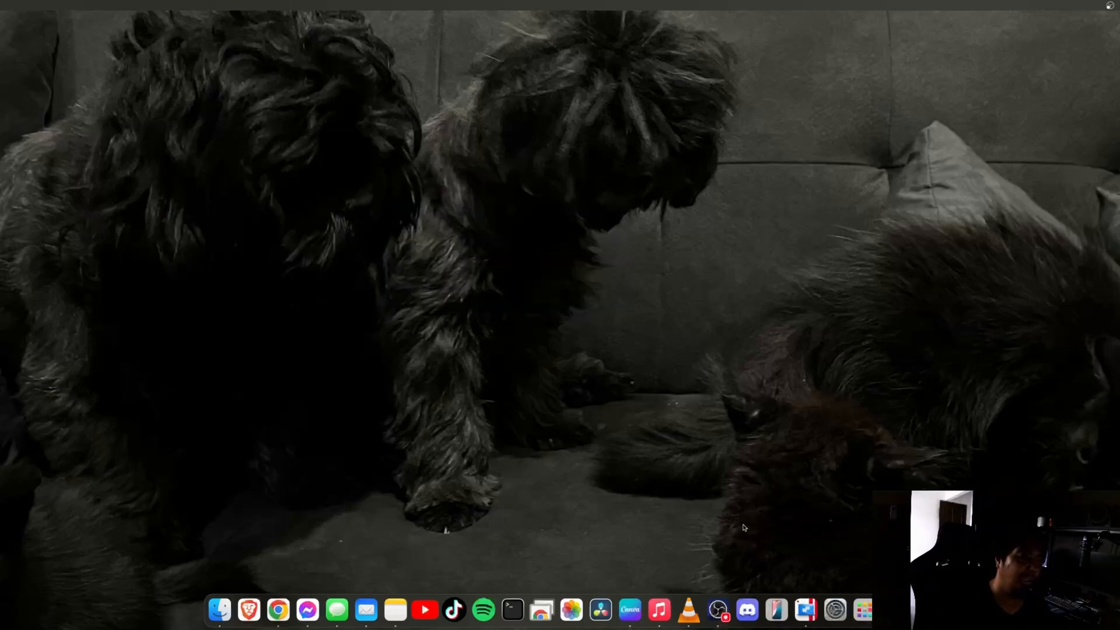
{"action": "right_click", "coordinate": [816, 606]}
{"action": "left_click", "coordinate": [823, 578]}
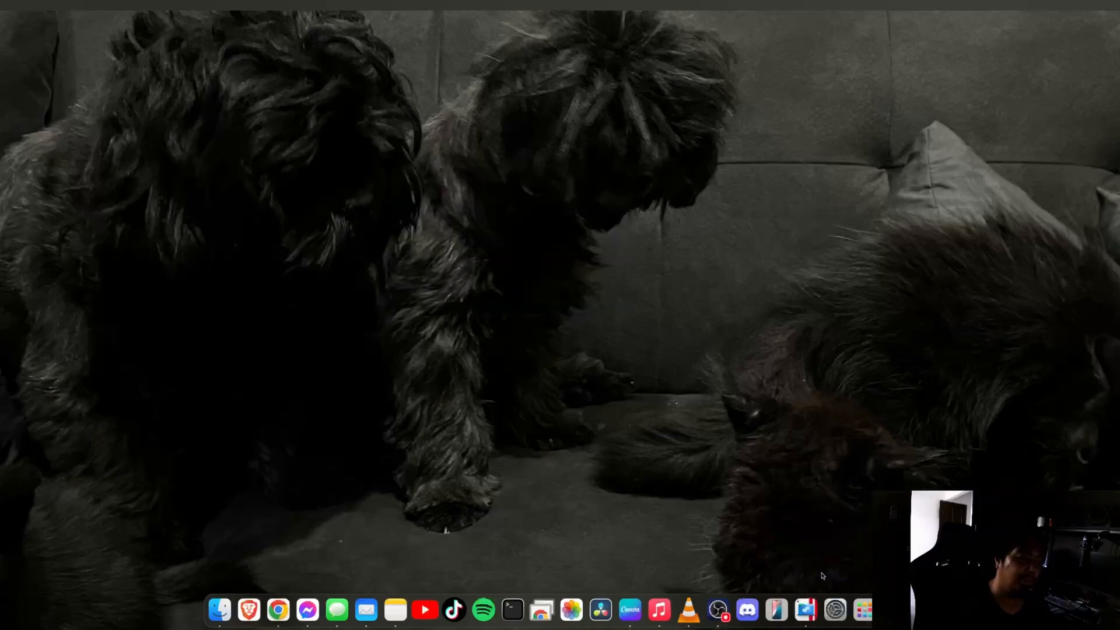
Start Windows 11.pvm from the Dock's recent virtual machines list
{"action": "right_click", "coordinate": [812, 607]}
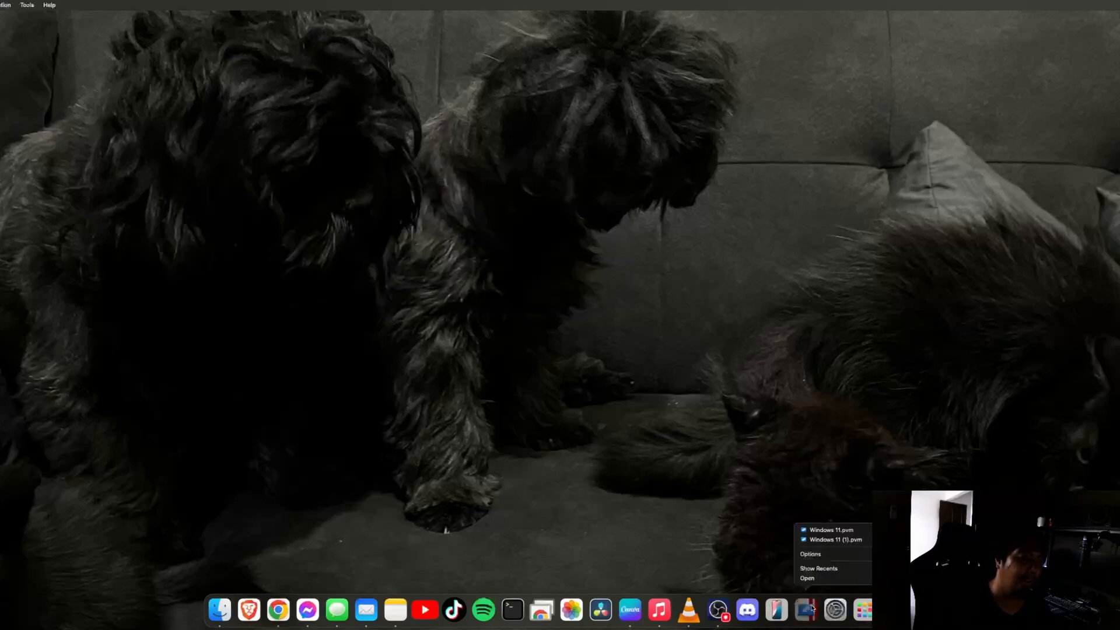
{"action": "left_click", "coordinate": [732, 475]}
{"action": "right_click", "coordinate": [808, 606]}
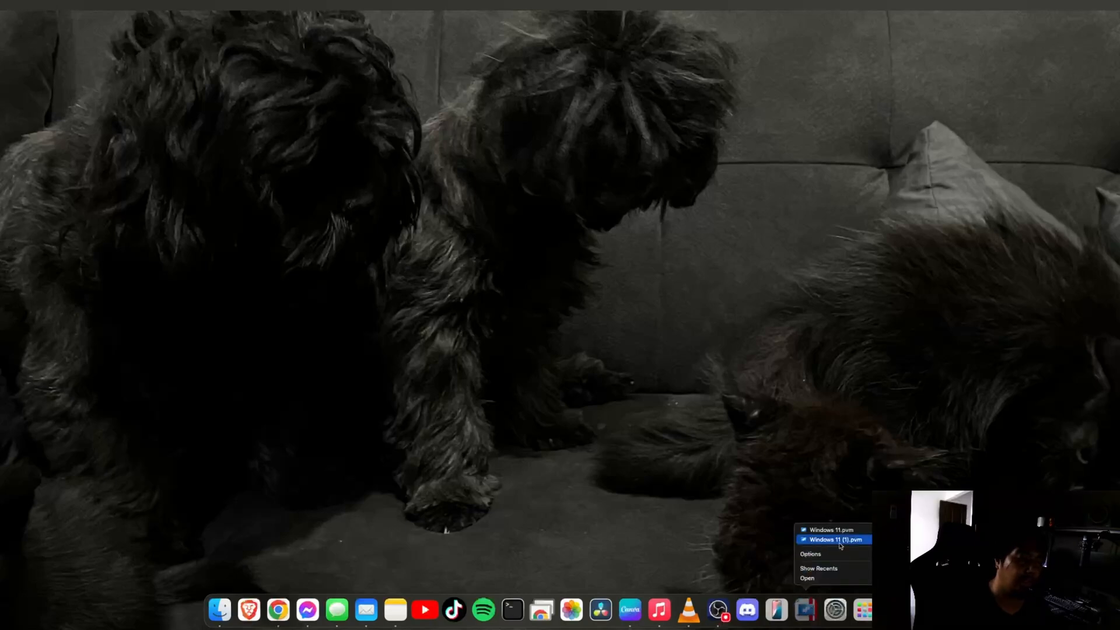
{"action": "left_click", "coordinate": [839, 540]}
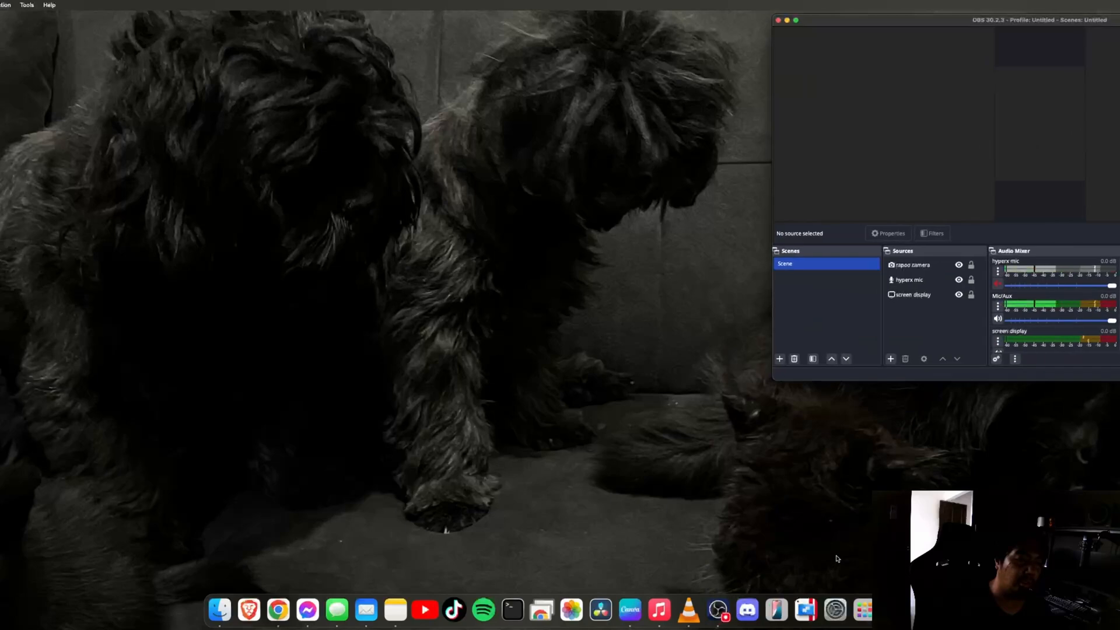
{"action": "right_click", "coordinate": [806, 610]}
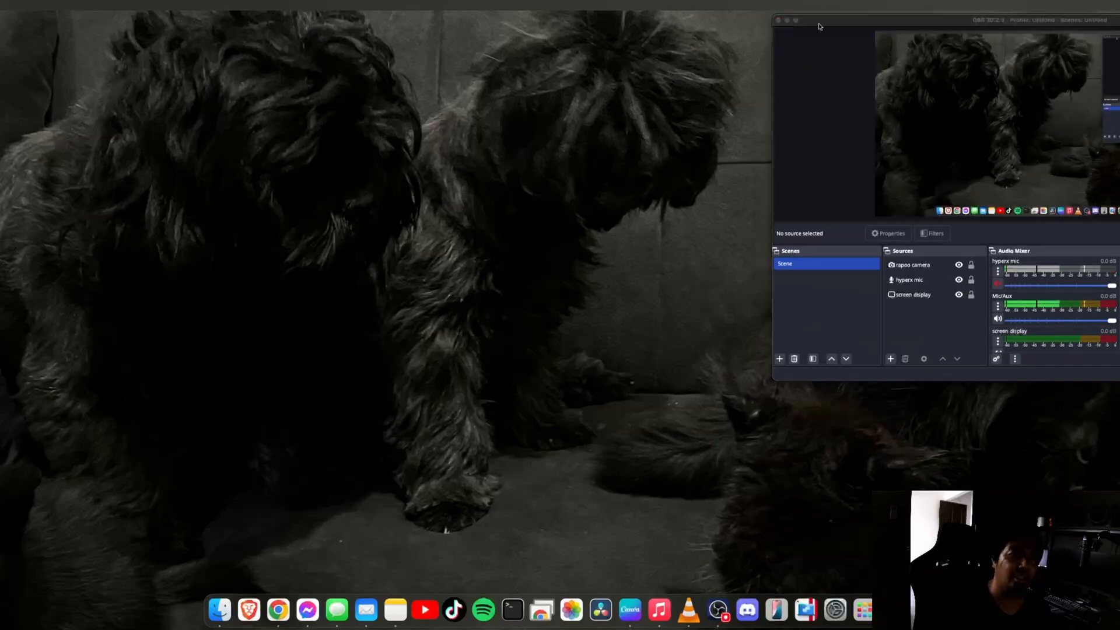
{"action": "left_click", "coordinate": [787, 20]}
{"action": "right_click", "coordinate": [810, 620]}
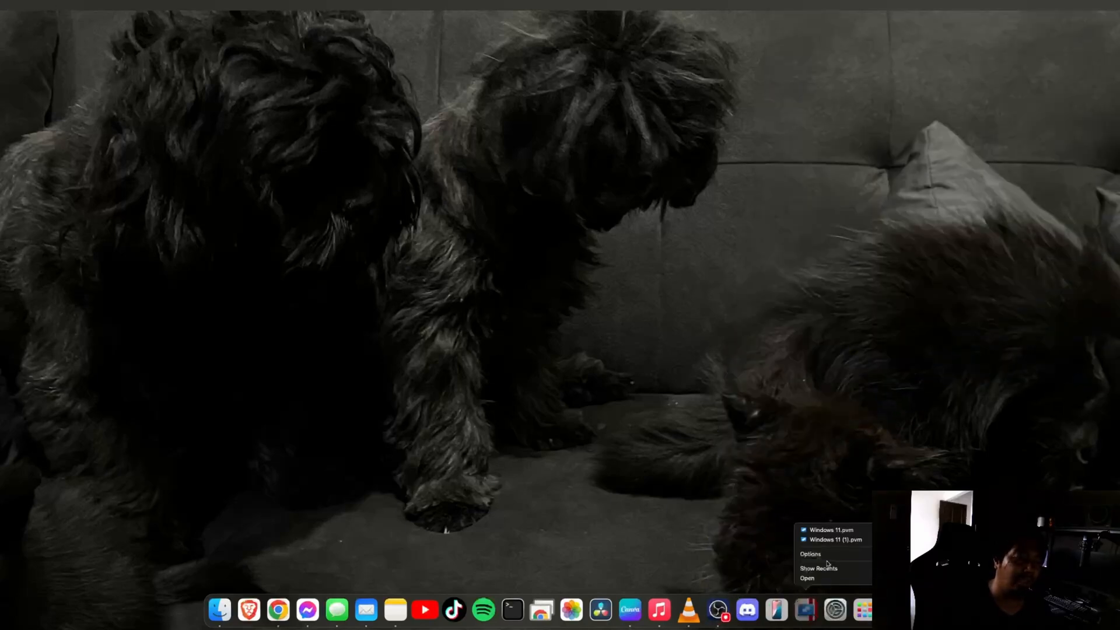
{"action": "left_click", "coordinate": [835, 530]}
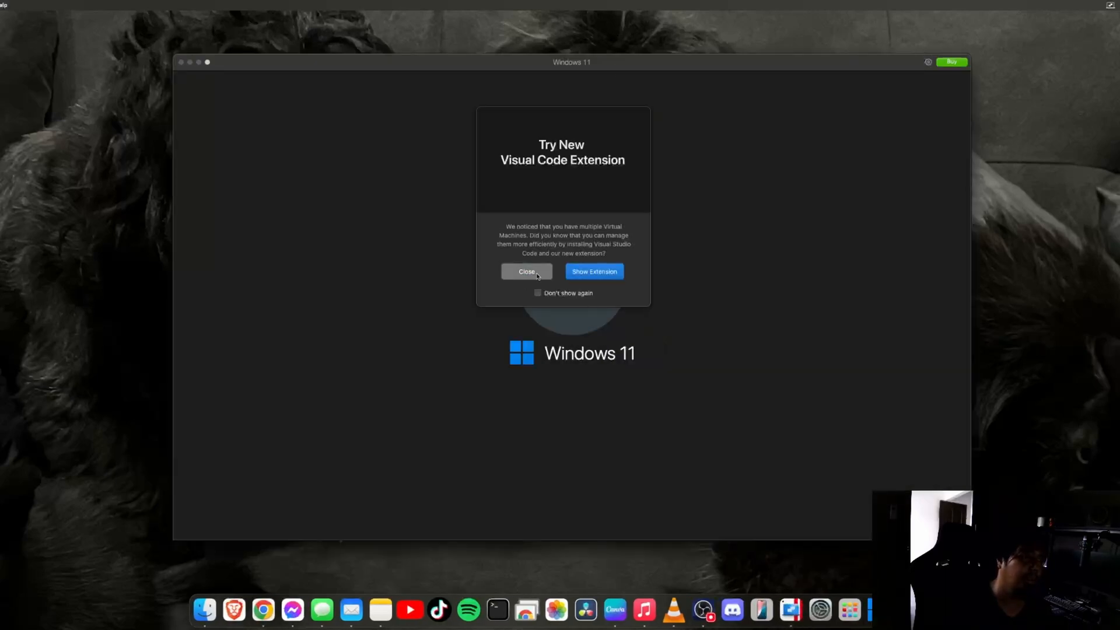
Dismiss the extension suggestions, choose Continue Trial, and move the Windows 11 window up-left
{"action": "left_click", "coordinate": [527, 271]}
{"action": "left_click", "coordinate": [700, 330]}
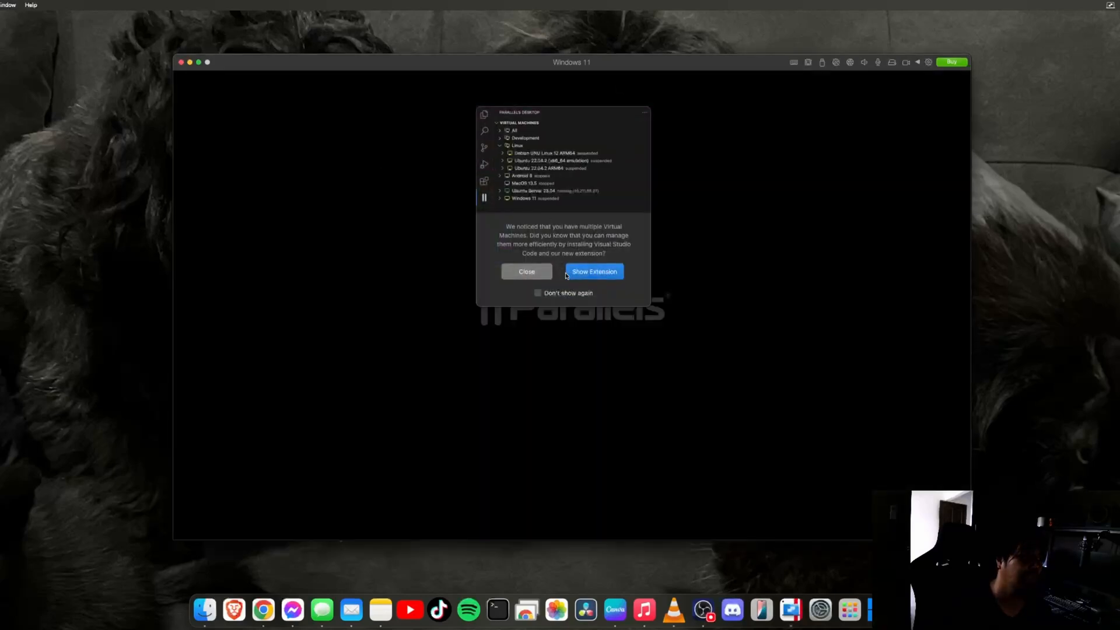
{"action": "left_click", "coordinate": [527, 271]}
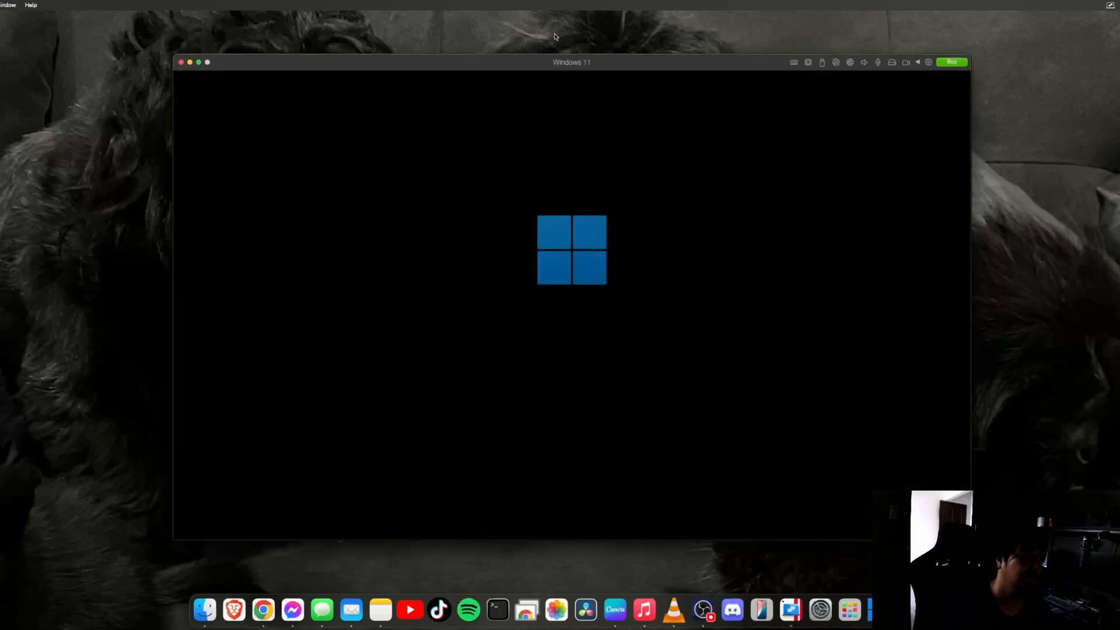
{"action": "left_click_drag", "start_coordinate": [564, 67], "coordinate": [323, 49]}
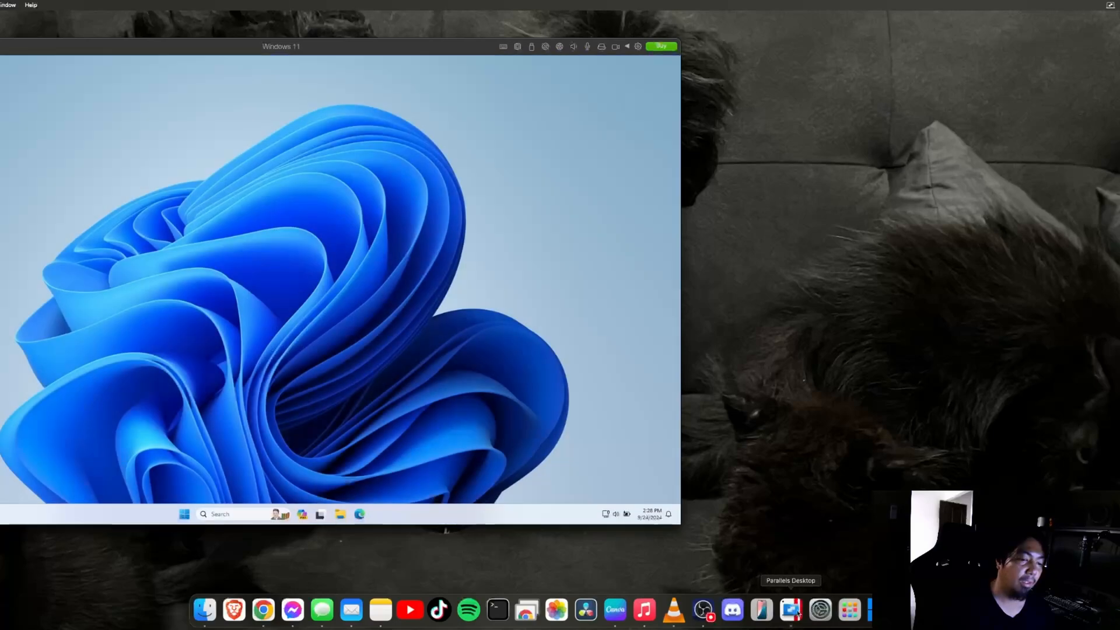
Open Windows 11 (1).pvm from the Dock's virtual machine list
{"action": "right_click", "coordinate": [791, 610]}
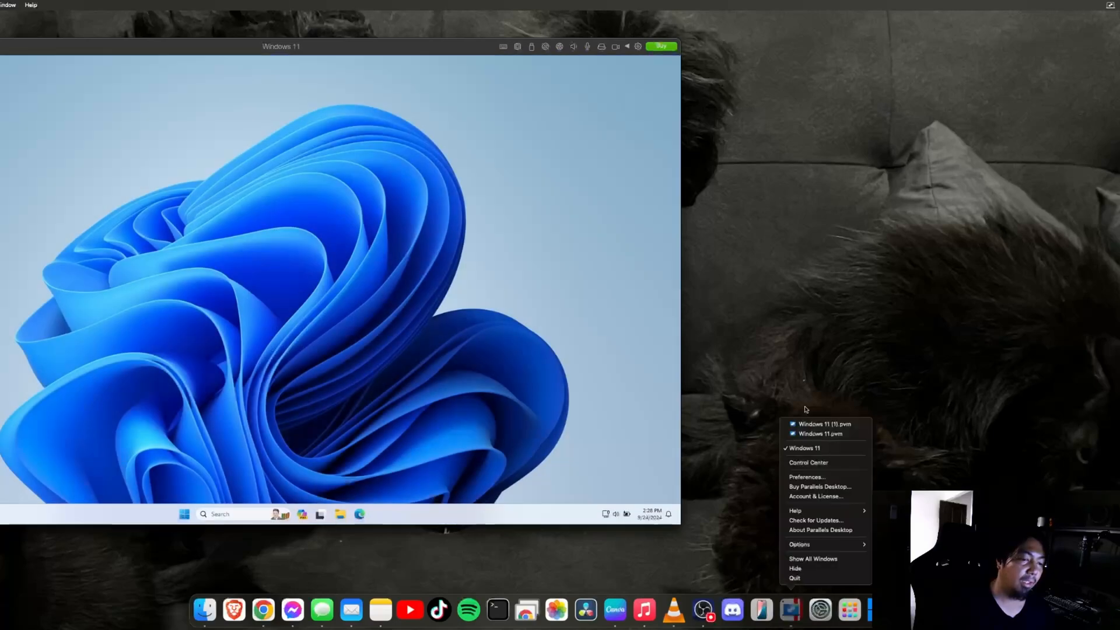
{"action": "left_click", "coordinate": [833, 436]}
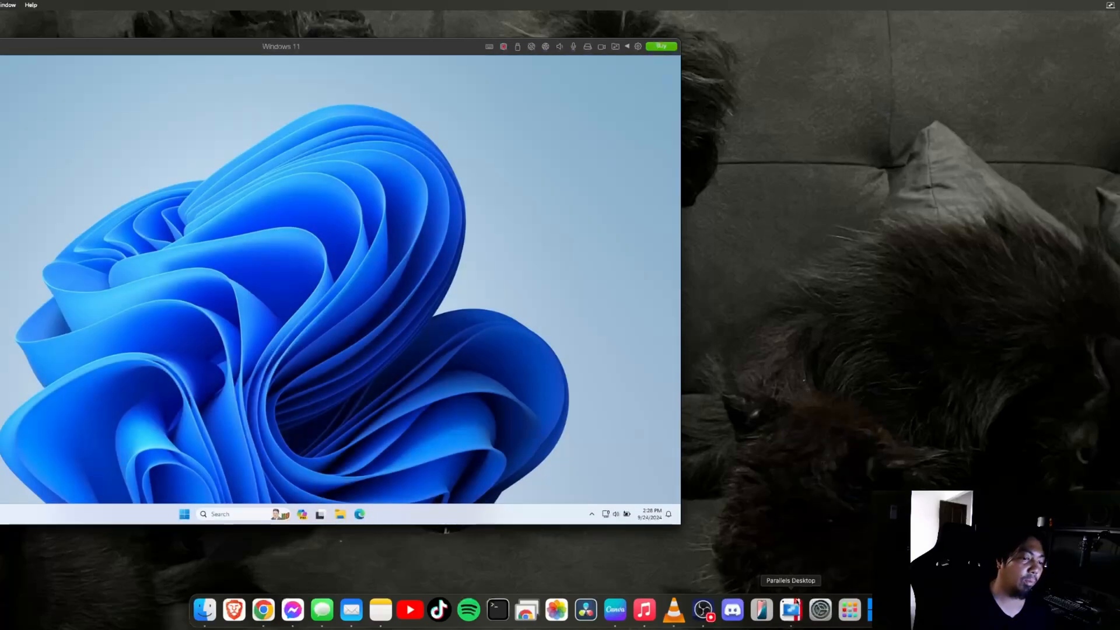
{"action": "right_click", "coordinate": [791, 610]}
{"action": "left_click", "coordinate": [824, 424]}
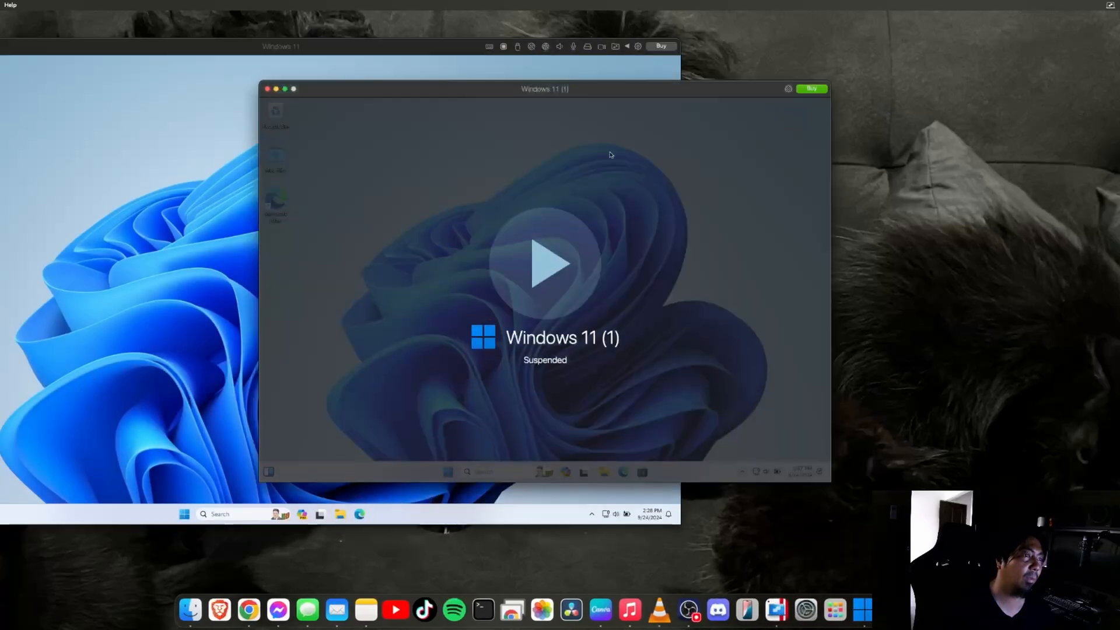
Resume Windows 11 (1) with Continue Trial, then move it right and enlarge it
{"action": "left_click", "coordinate": [549, 271]}
{"action": "left_click", "coordinate": [734, 332]}
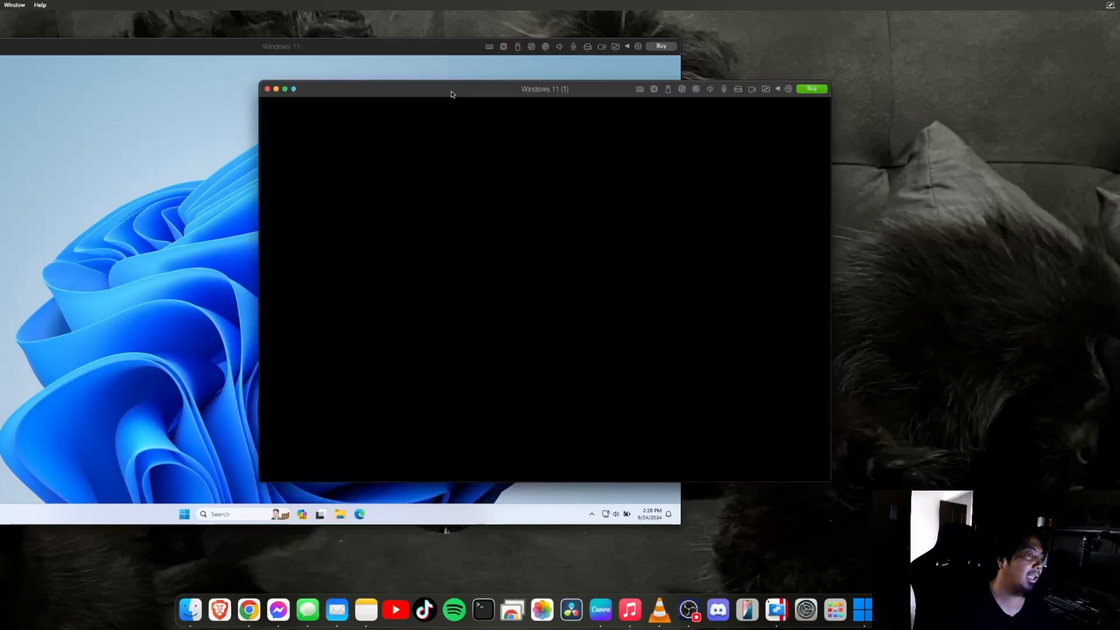
{"action": "left_click_drag", "start_coordinate": [451, 94], "coordinate": [710, 83]}
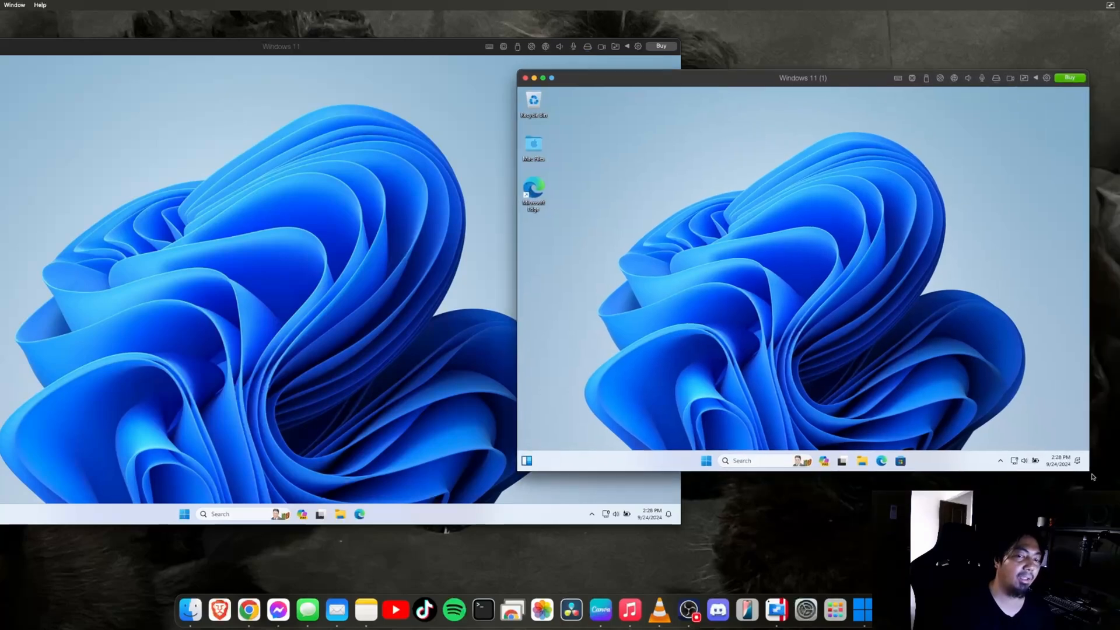
{"action": "left_click_drag", "start_coordinate": [1088, 472], "coordinate": [1119, 554]}
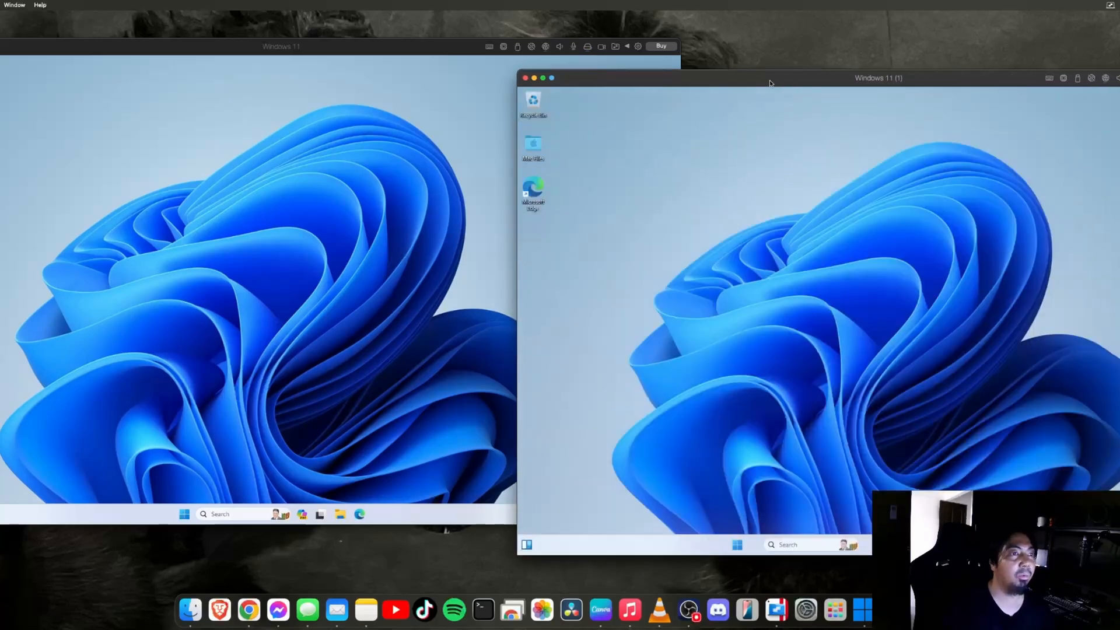
{"action": "left_click_drag", "start_coordinate": [762, 80], "coordinate": [779, 64]}
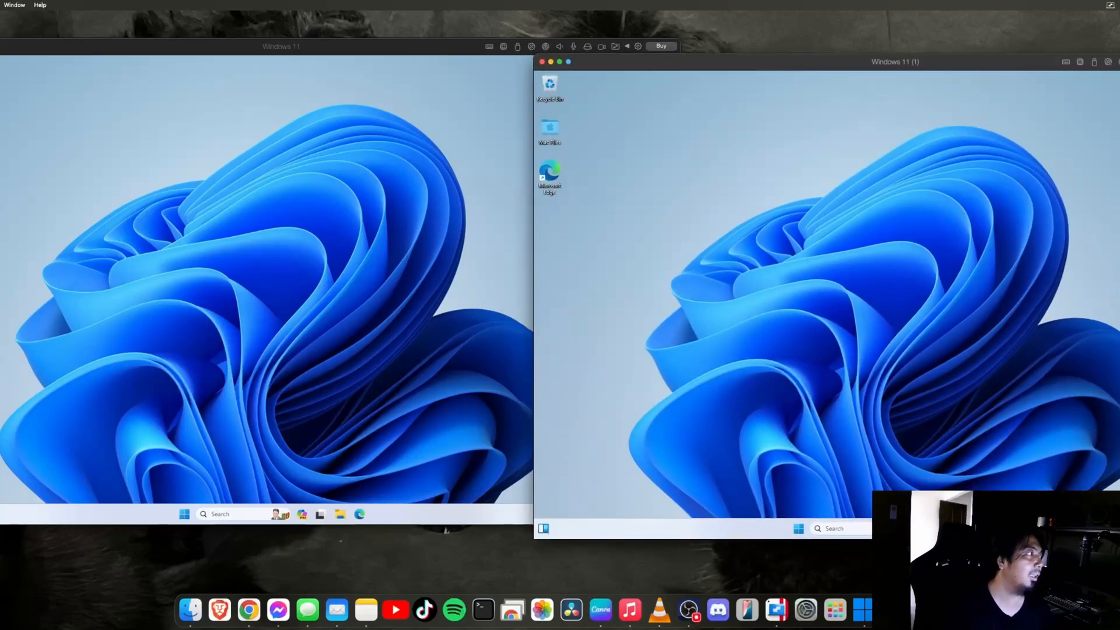
Resize and reposition the first Windows 11 window beside it, then bring Windows 11 (1) forward
{"action": "left_click_drag", "start_coordinate": [0, 39], "coordinate": [19, 42]}
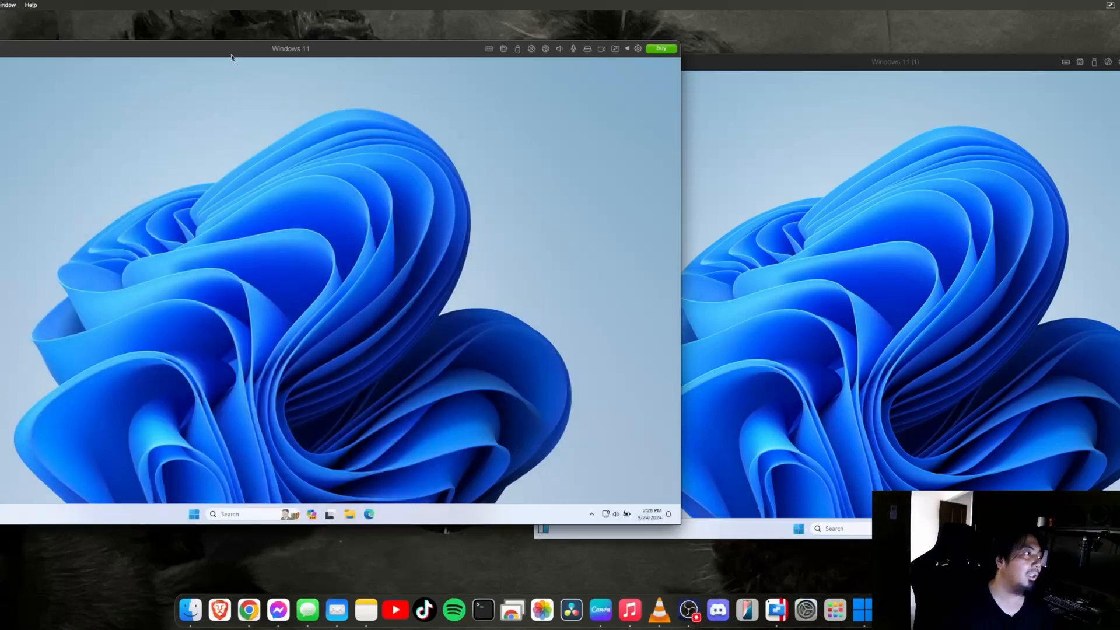
{"action": "left_click_drag", "start_coordinate": [202, 49], "coordinate": [237, 55]}
{"action": "left_click_drag", "start_coordinate": [804, 65], "coordinate": [791, 64]}
{"action": "left_click_drag", "start_coordinate": [329, 51], "coordinate": [343, 56]}
{"action": "left_click", "coordinate": [831, 286]}
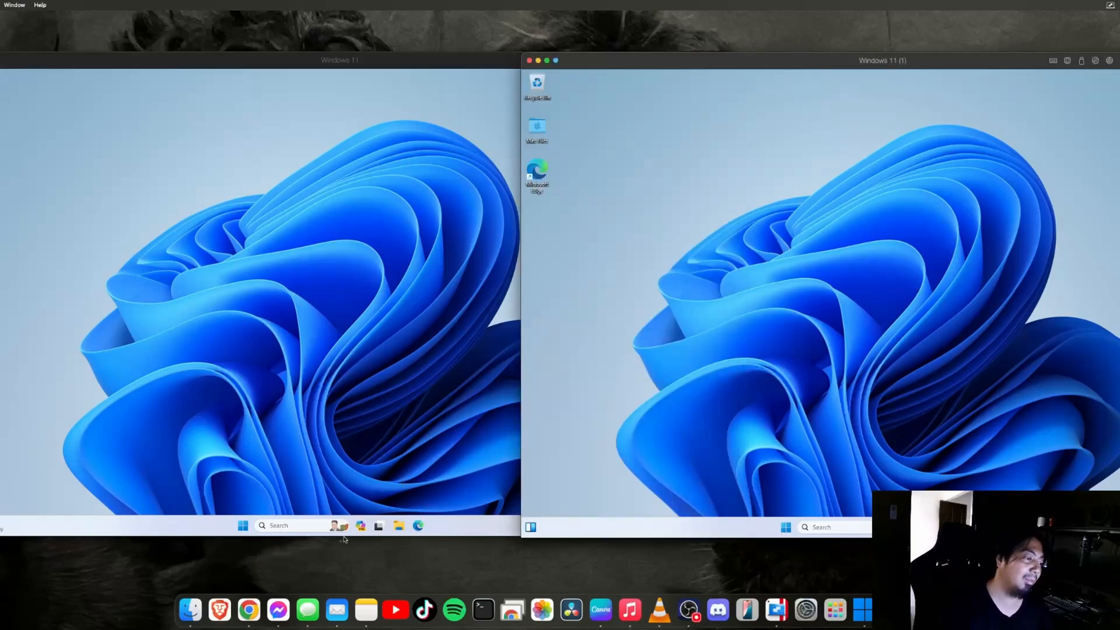
Launch Edge in both VMs and finish the second VM's welcome setup without sync or import
{"action": "left_click", "coordinate": [422, 525]}
{"action": "left_click", "coordinate": [962, 527]}
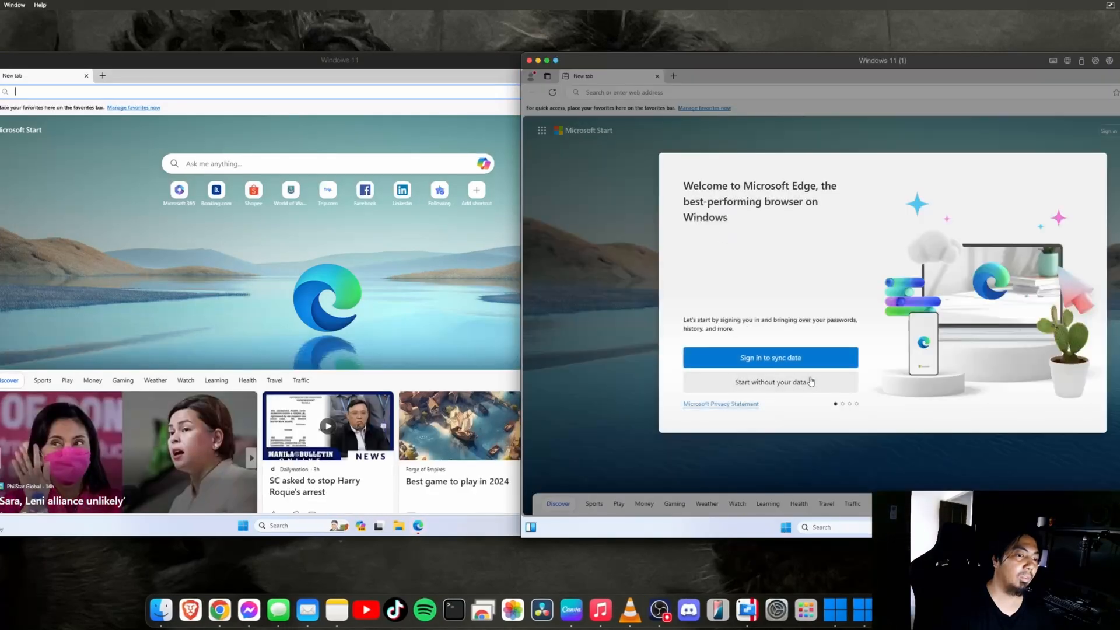
{"action": "left_click", "coordinate": [811, 383]}
{"action": "left_click", "coordinate": [746, 380]}
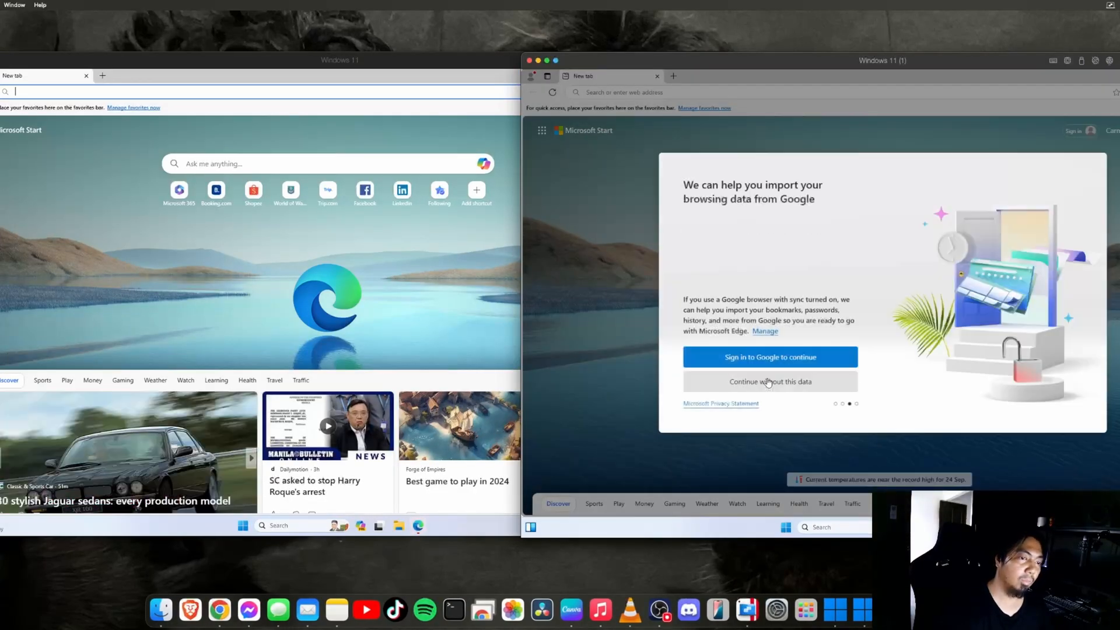
{"action": "left_click", "coordinate": [794, 383]}
{"action": "left_click", "coordinate": [768, 382]}
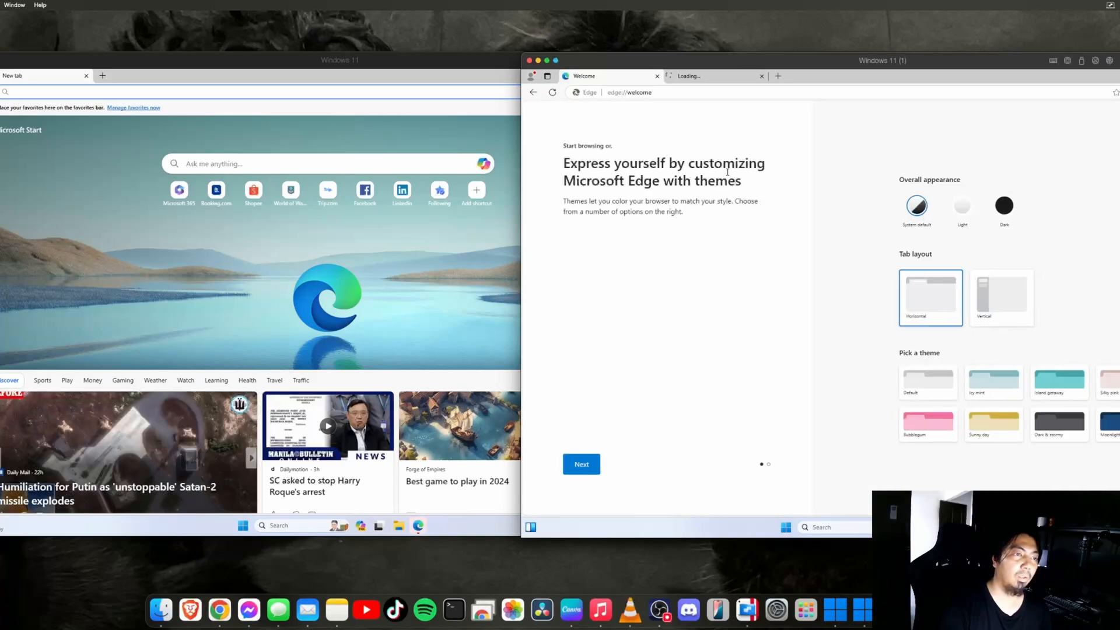
Go to youtube.com in the first VM's Edge
{"action": "left_click", "coordinate": [163, 96]}
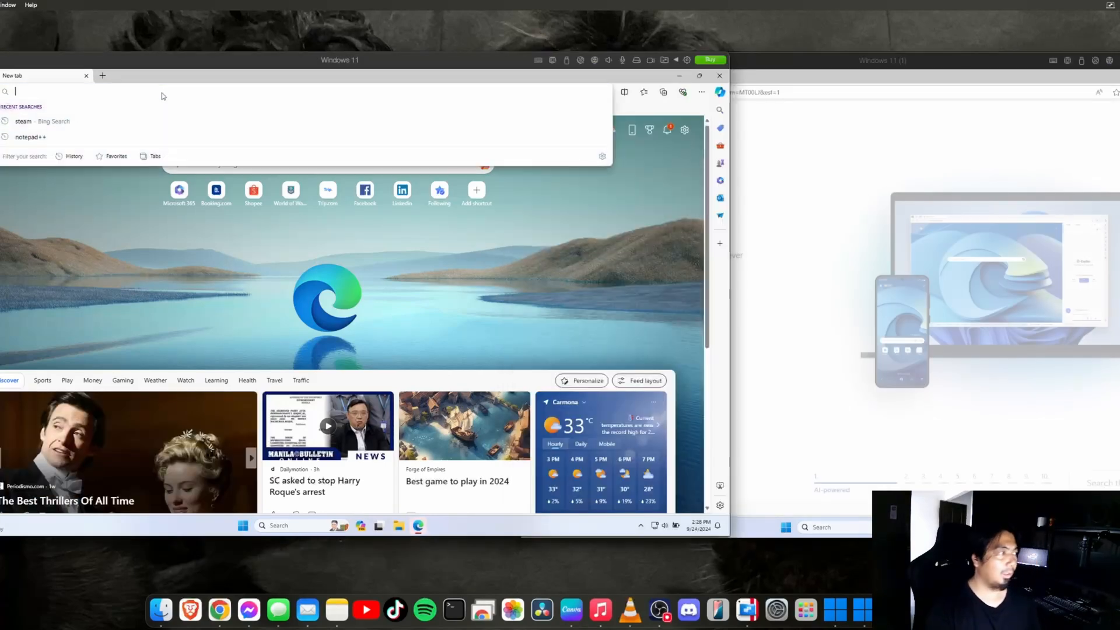
{"action": "type", "text": "youtub"}
{"action": "type", "text": "e.com"}
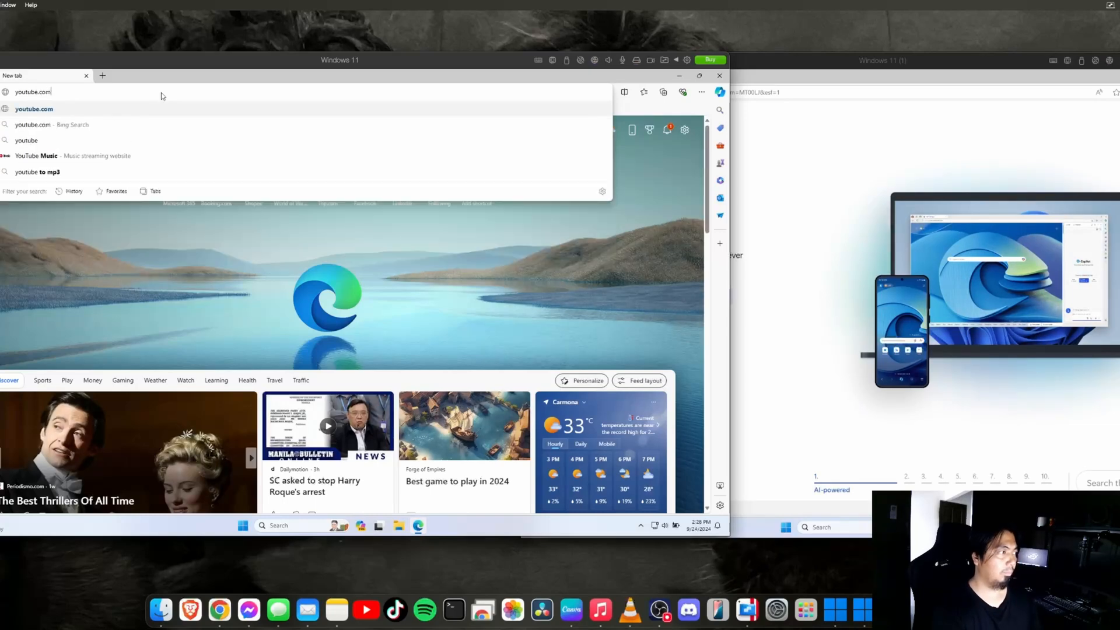
{"action": "key", "text": "Return"}
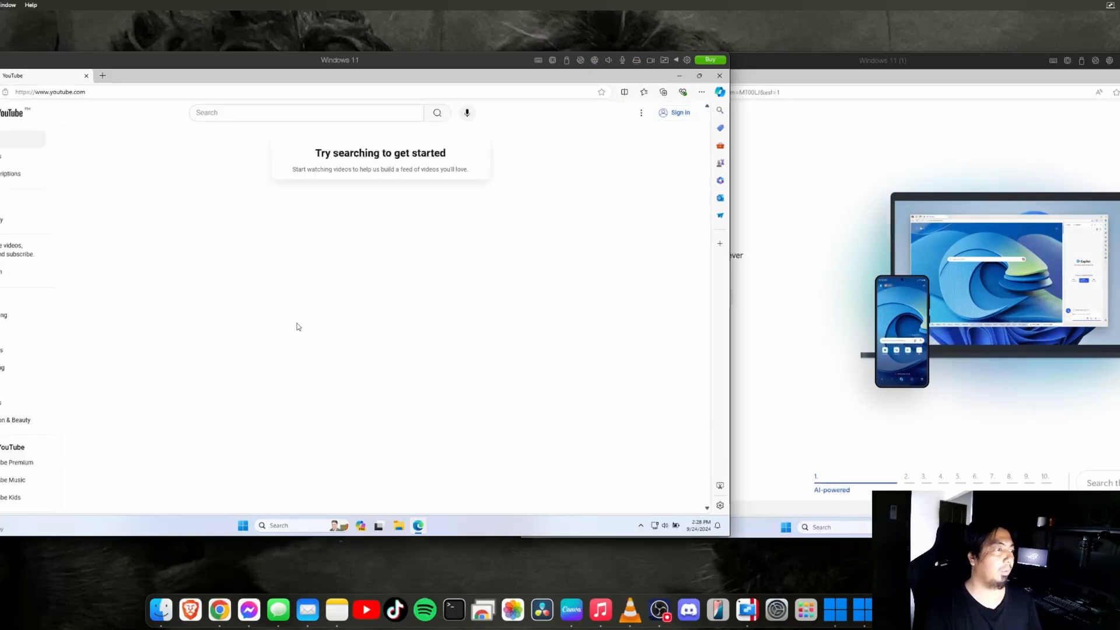
Search YouTube for the creator's channel name, correcting the mistyped query
{"action": "left_click", "coordinate": [267, 113]}
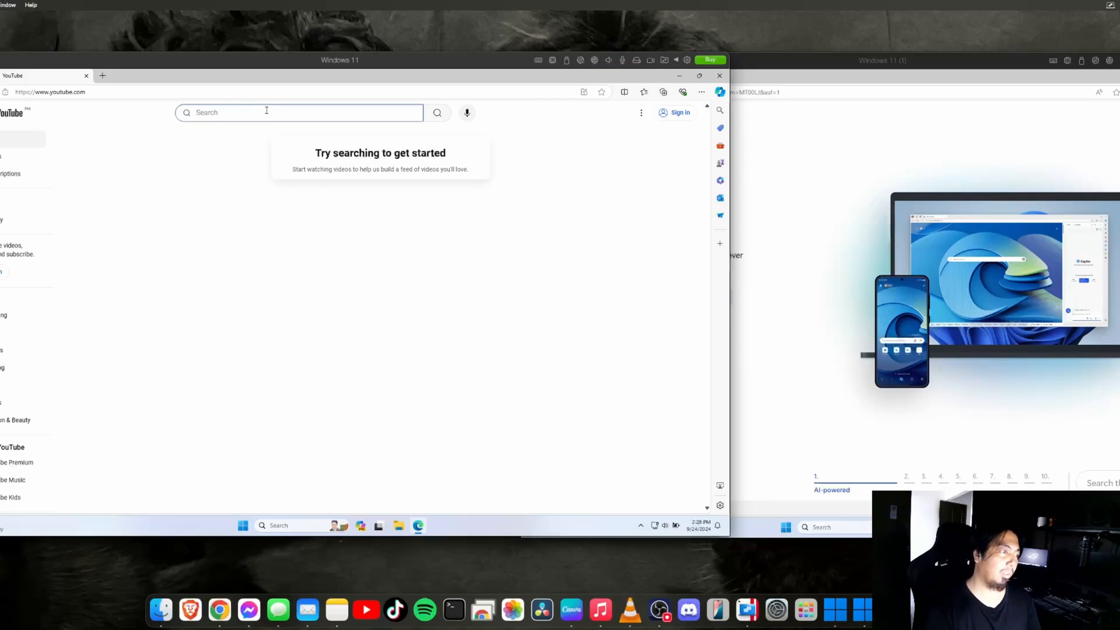
{"action": "type", "text": "jap pgstakh"}
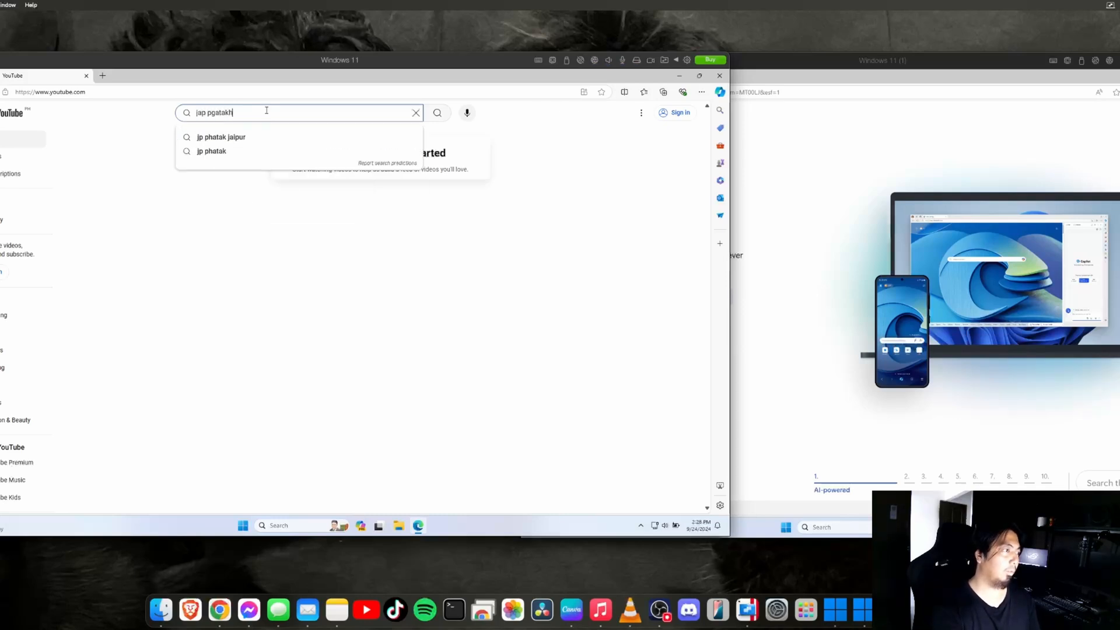
{"action": "key", "text": "ctrl+a"}
{"action": "type", "text": "jasdadasdasdasd"}
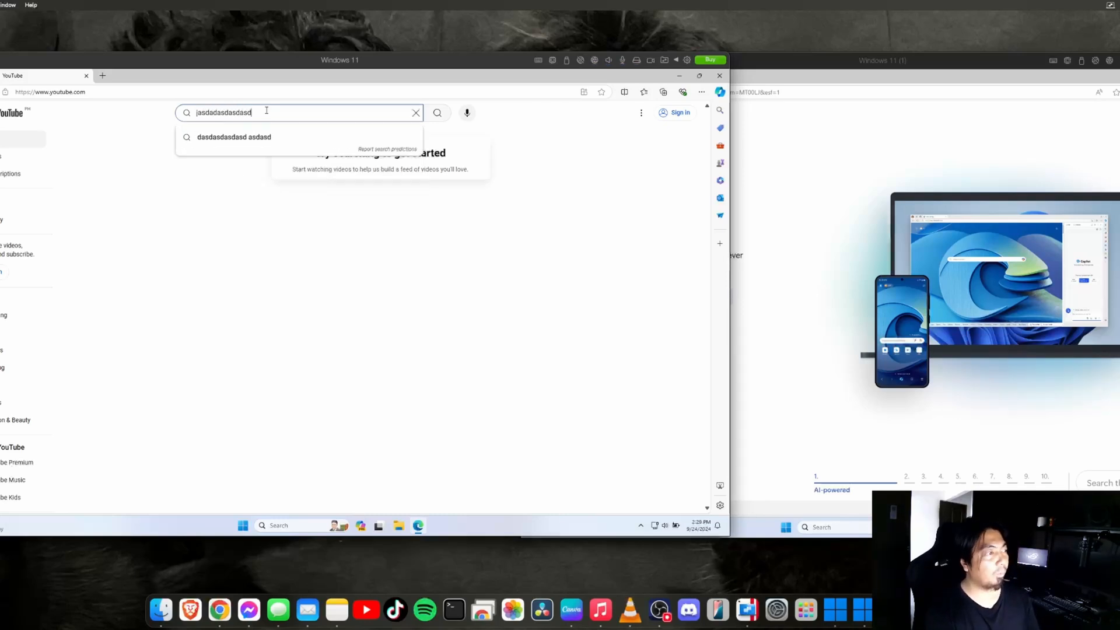
{"action": "key", "text": "ctrl+a"}
{"action": "type", "text": "asxcasd"}
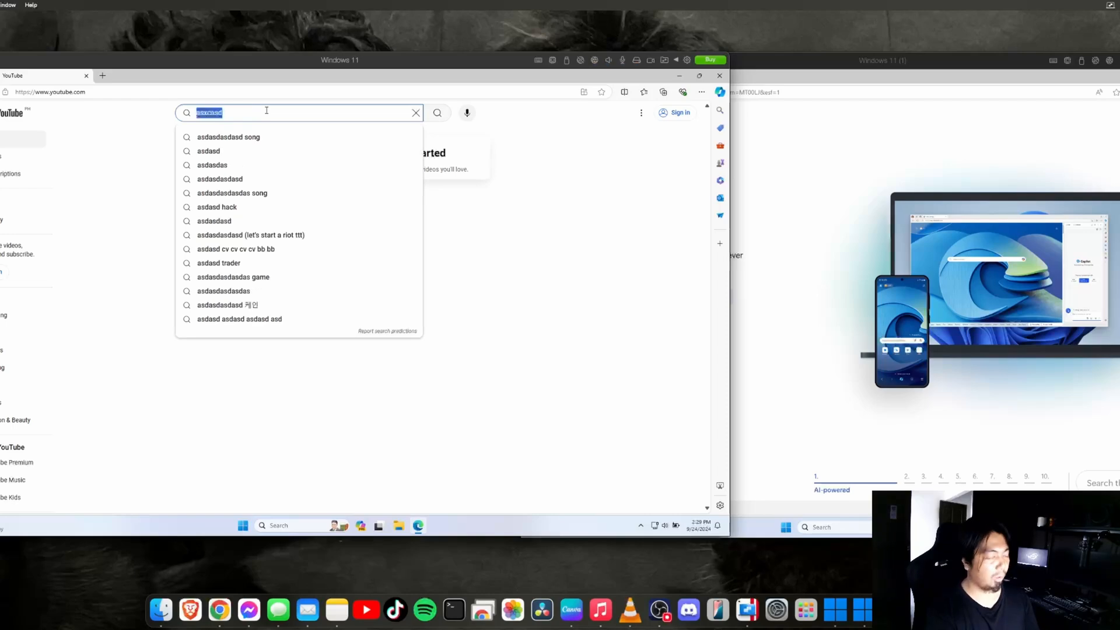
{"action": "type", "text": "jappag"}
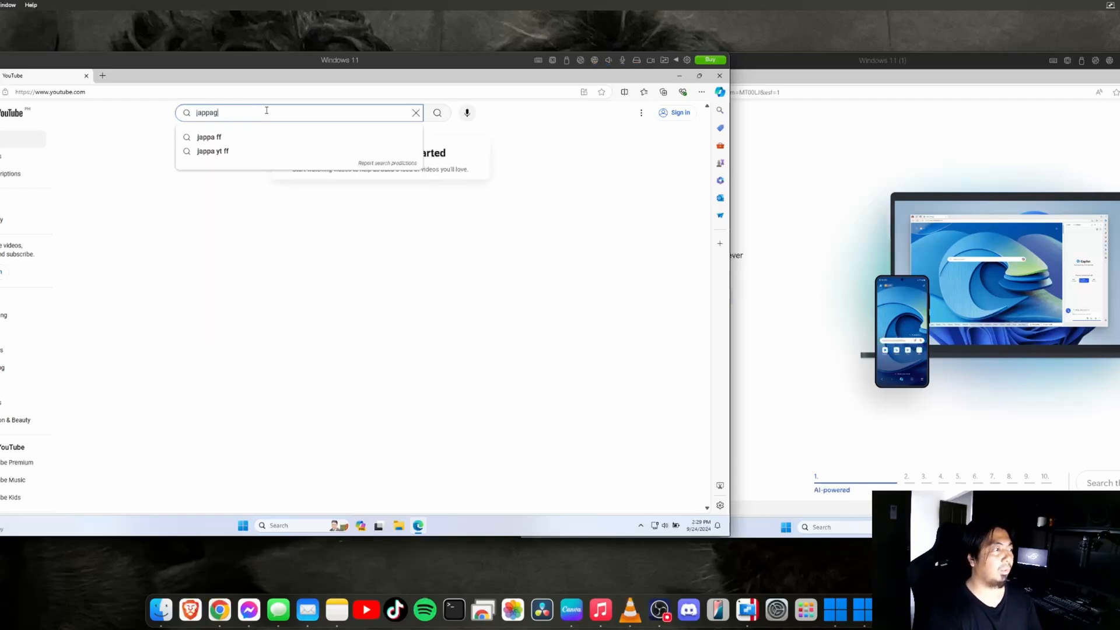
{"action": "key", "text": "BackSpace"}
{"action": "key", "text": "BackSpace"}
{"action": "type", "text": "pagtakhan"}
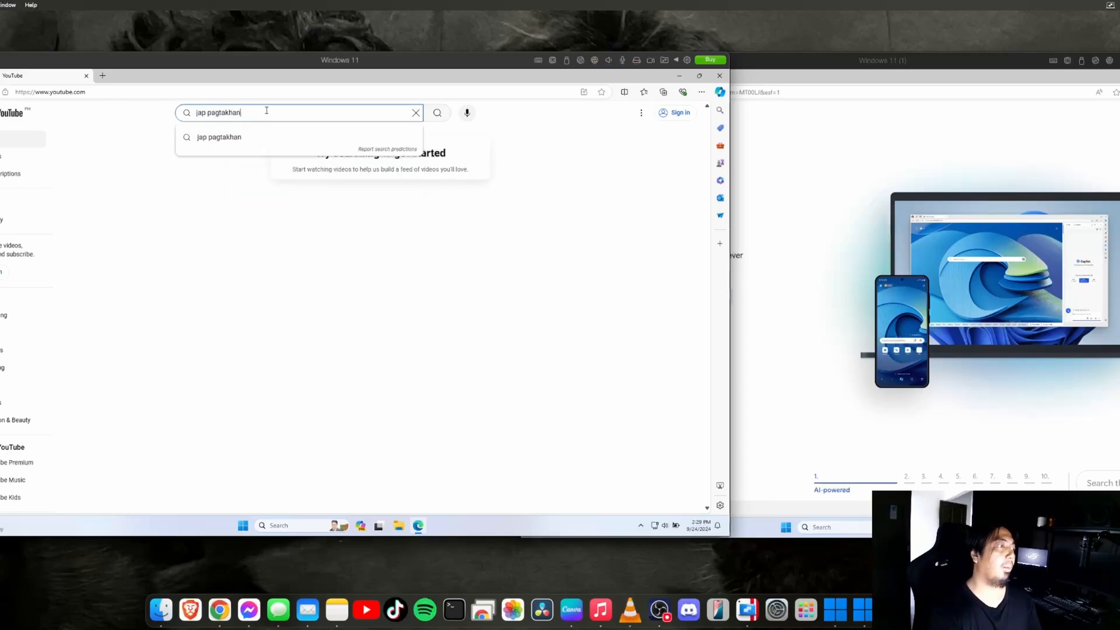
{"action": "key", "text": "Return"}
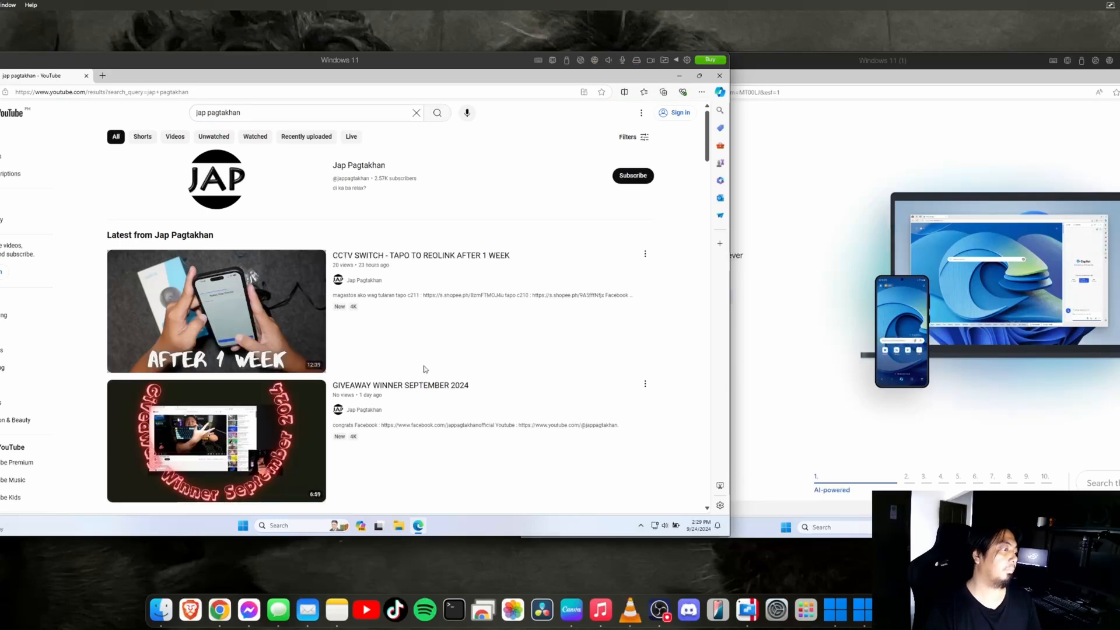
Play the GIVEAWAY WINNER SEPTEMBER 2024 video from 2:15, then close Edge in the first VM
{"action": "scroll", "coordinate": [379, 350], "scroll_direction": "down", "scroll_amount": 7}
{"action": "scroll", "coordinate": [354, 362], "scroll_direction": "up", "scroll_amount": 5}
{"action": "left_click", "coordinate": [353, 362]}
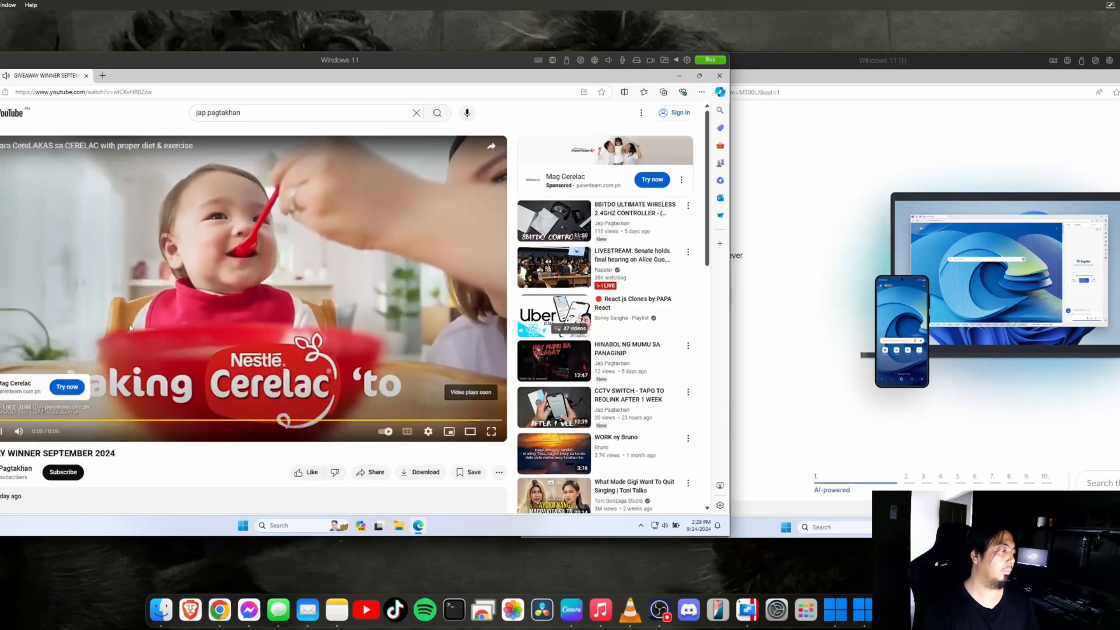
{"action": "left_click", "coordinate": [67, 494]}
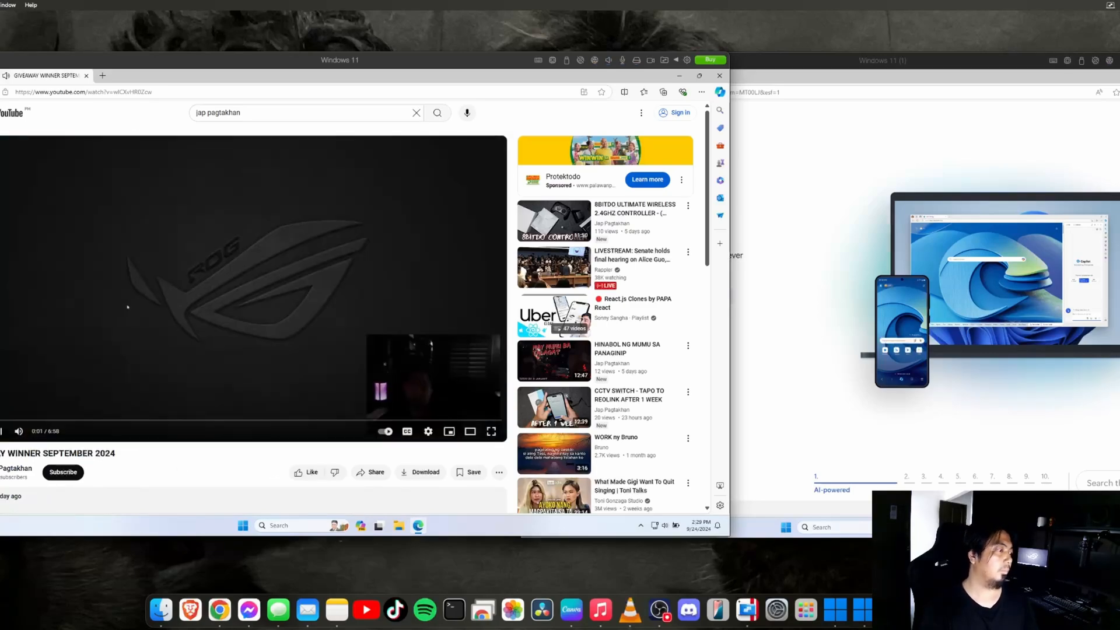
{"action": "left_click", "coordinate": [140, 420]}
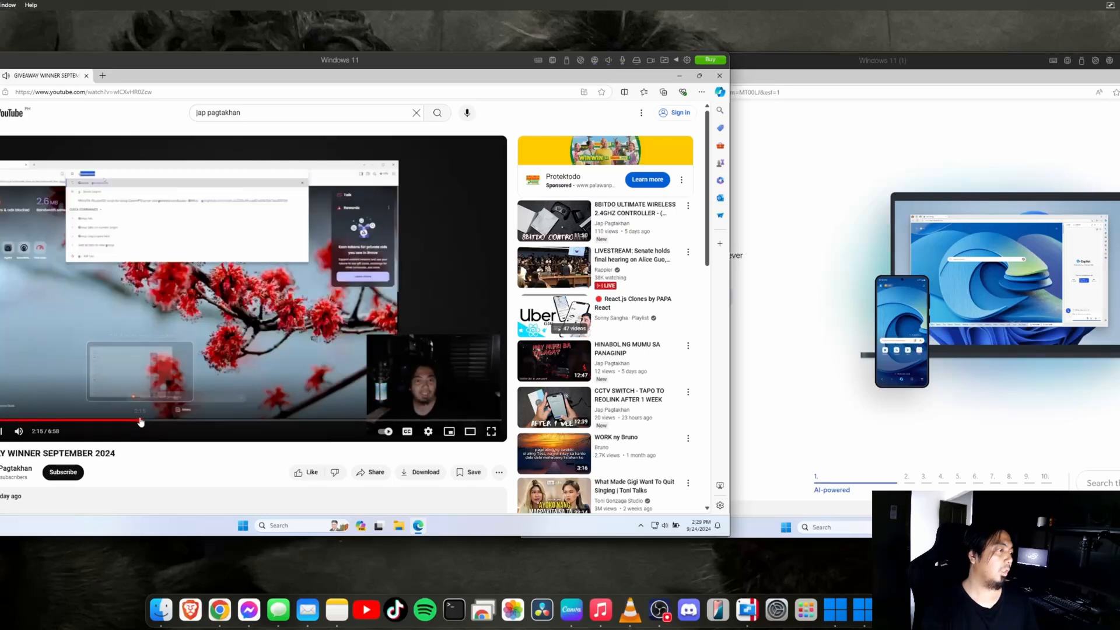
{"action": "left_click", "coordinate": [713, 77]}
{"action": "left_click", "coordinate": [867, 149]}
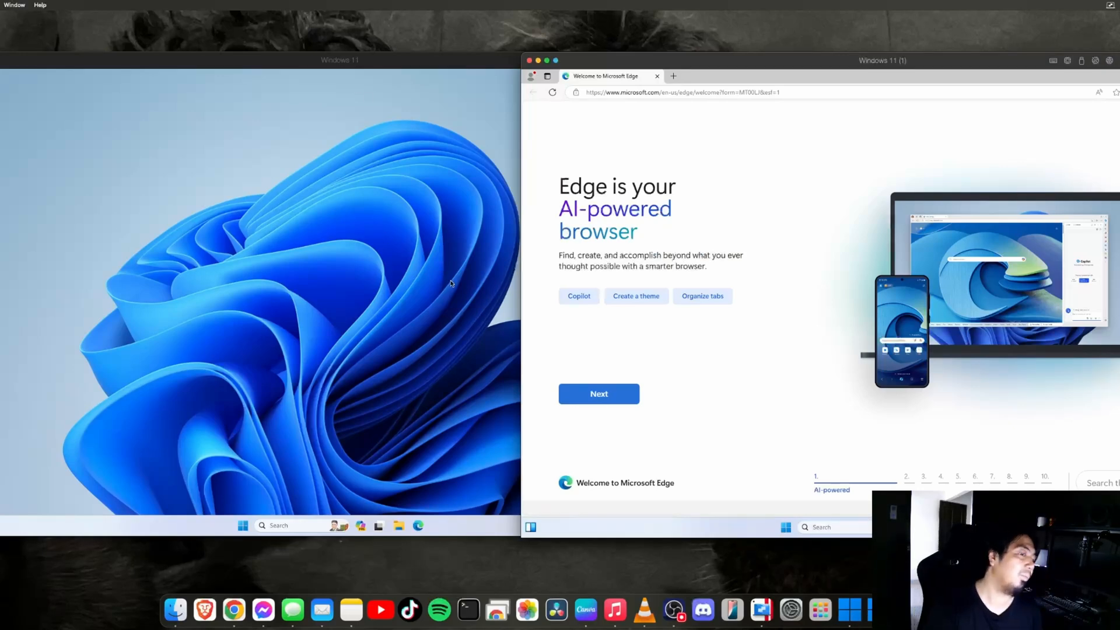
Bring the first Windows 11 VM window to the front and nudge it right
{"action": "left_click", "coordinate": [850, 610]}
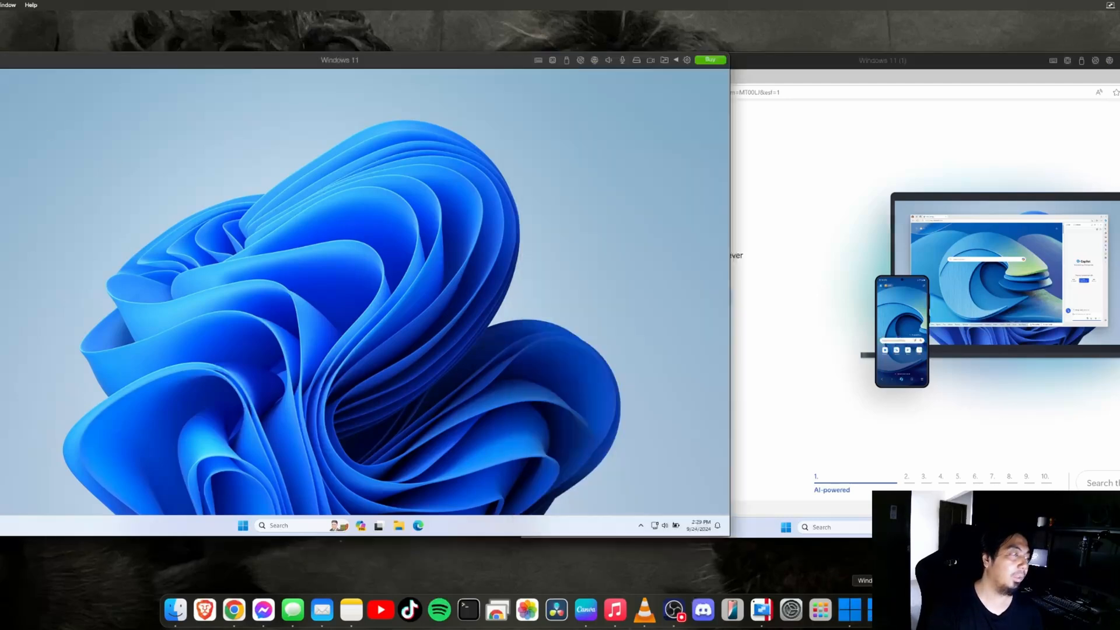
{"action": "left_click", "coordinate": [879, 611]}
{"action": "left_click", "coordinate": [860, 611]}
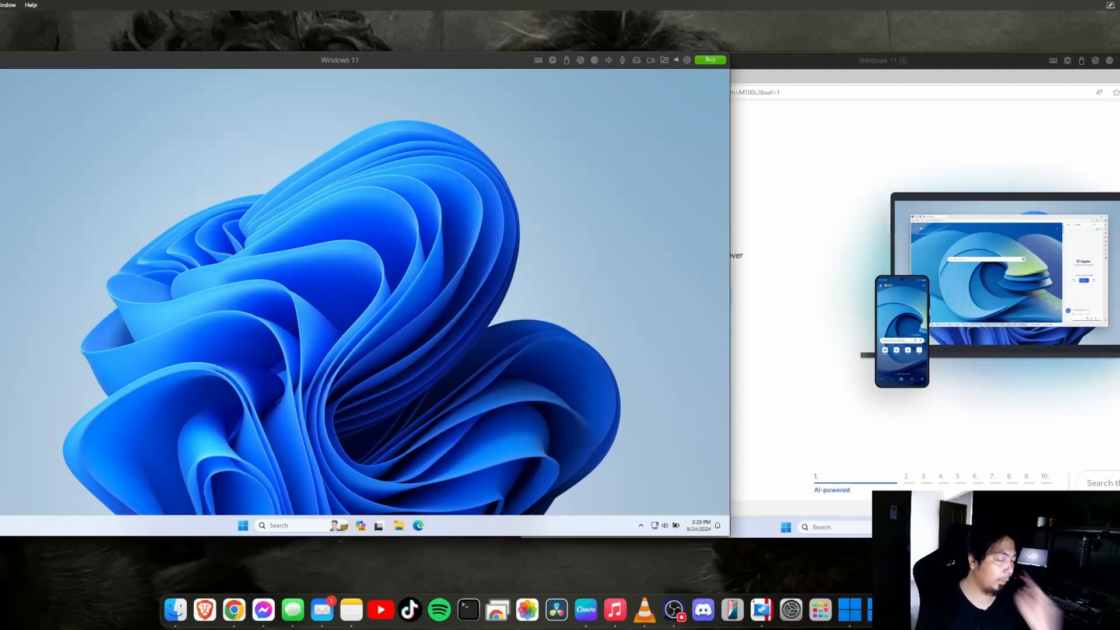
{"action": "left_click_drag", "start_coordinate": [234, 64], "coordinate": [269, 60]}
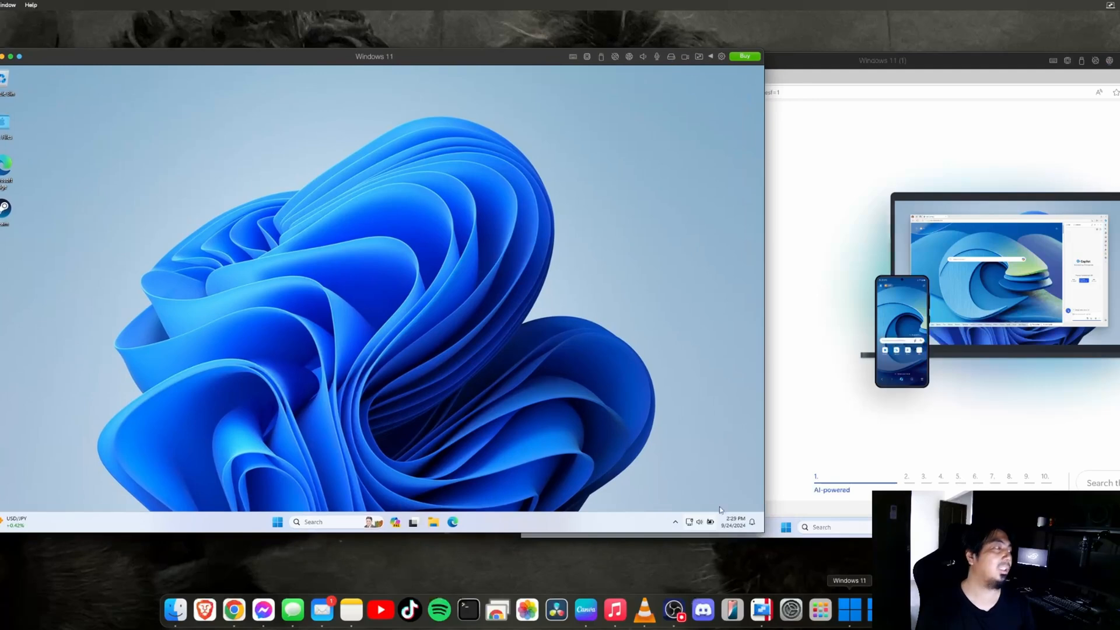
Open Control Center from the Dock menu and show Windows 11's General settings (79.7 GB)
{"action": "right_click", "coordinate": [857, 619]}
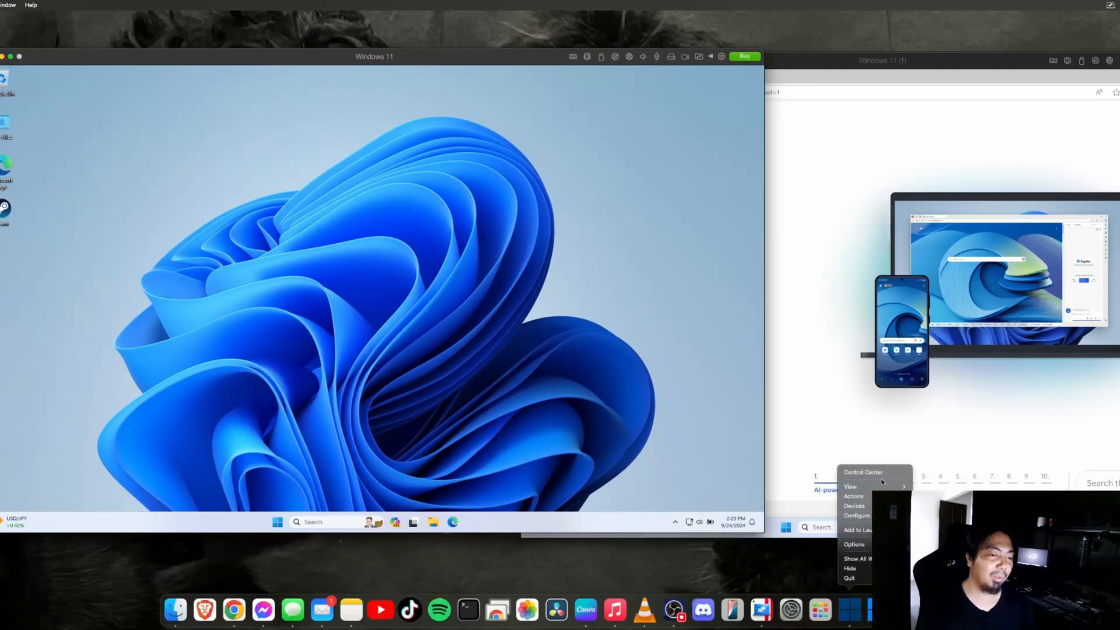
{"action": "left_click", "coordinate": [864, 473]}
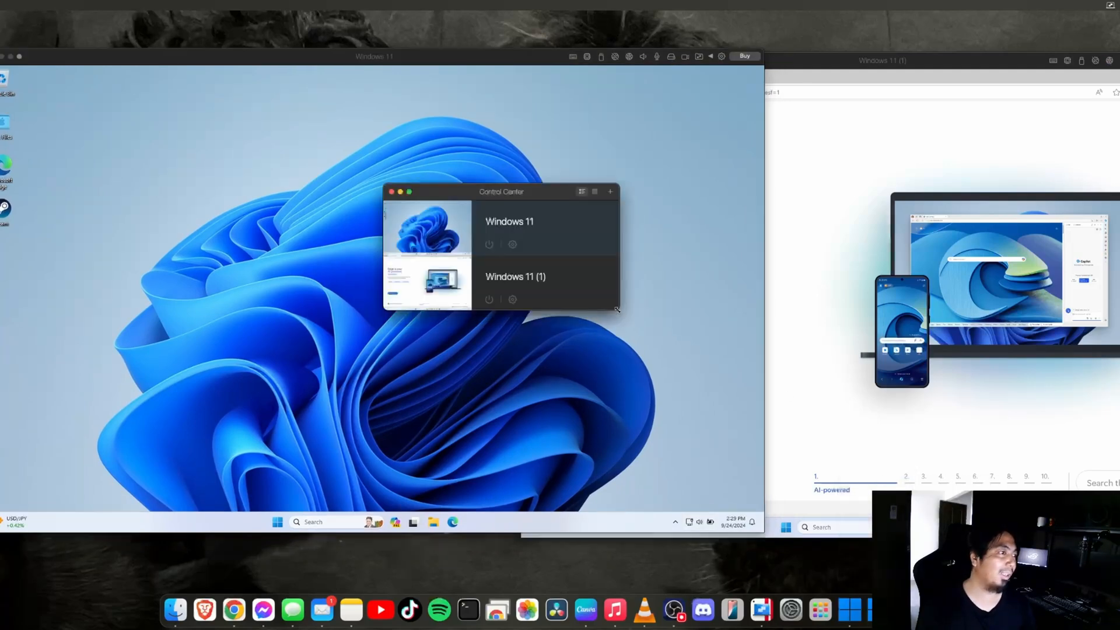
{"action": "left_click", "coordinate": [513, 245]}
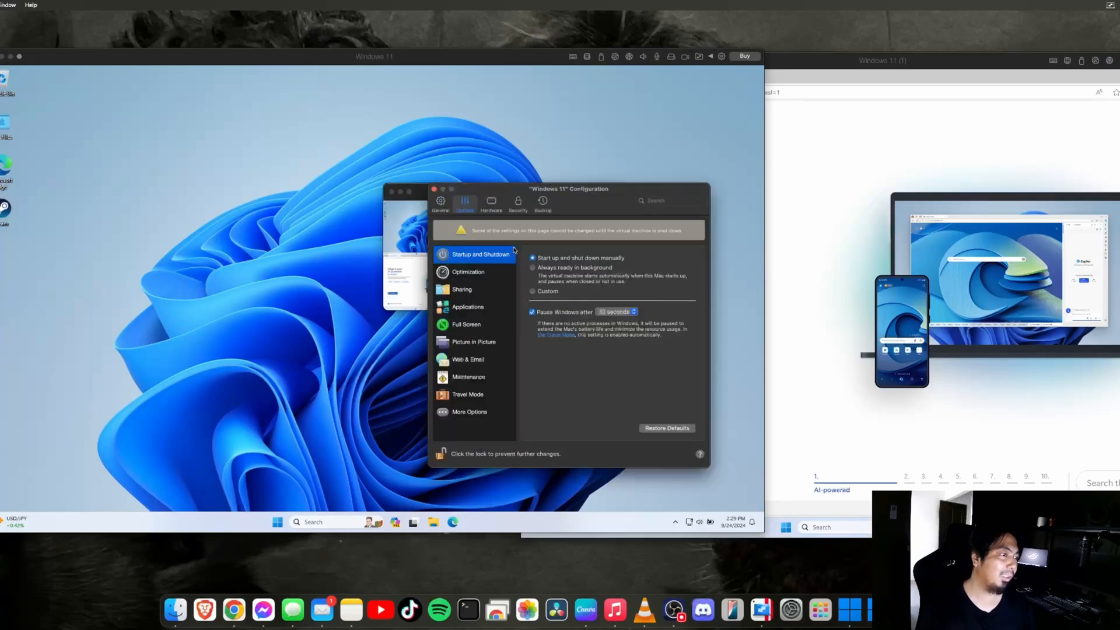
{"action": "left_click", "coordinate": [441, 202]}
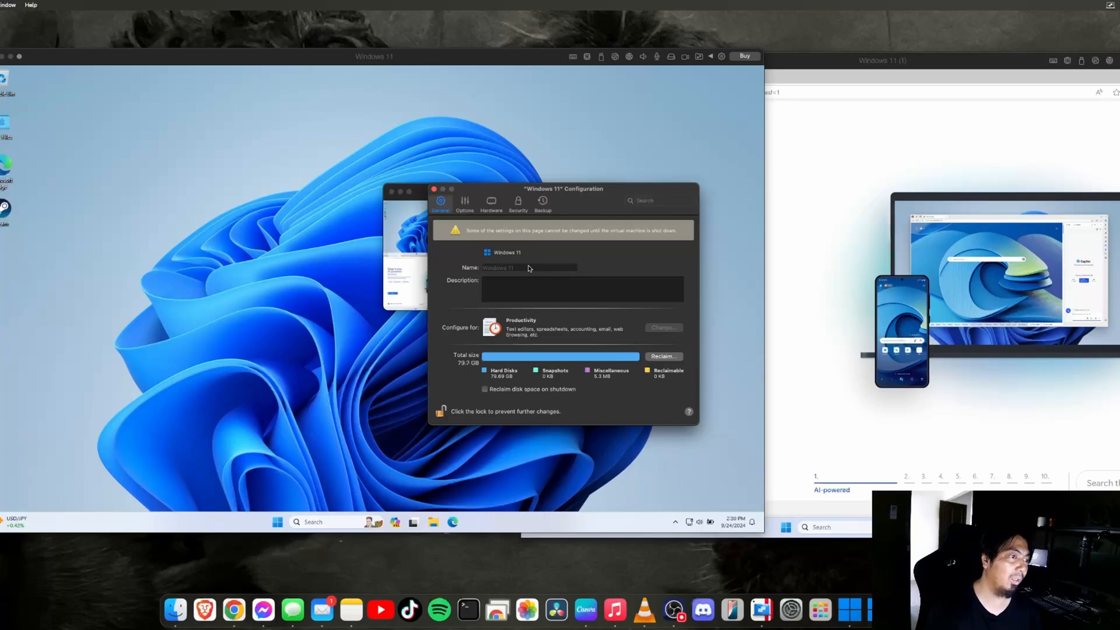
{"action": "left_click", "coordinate": [863, 177]}
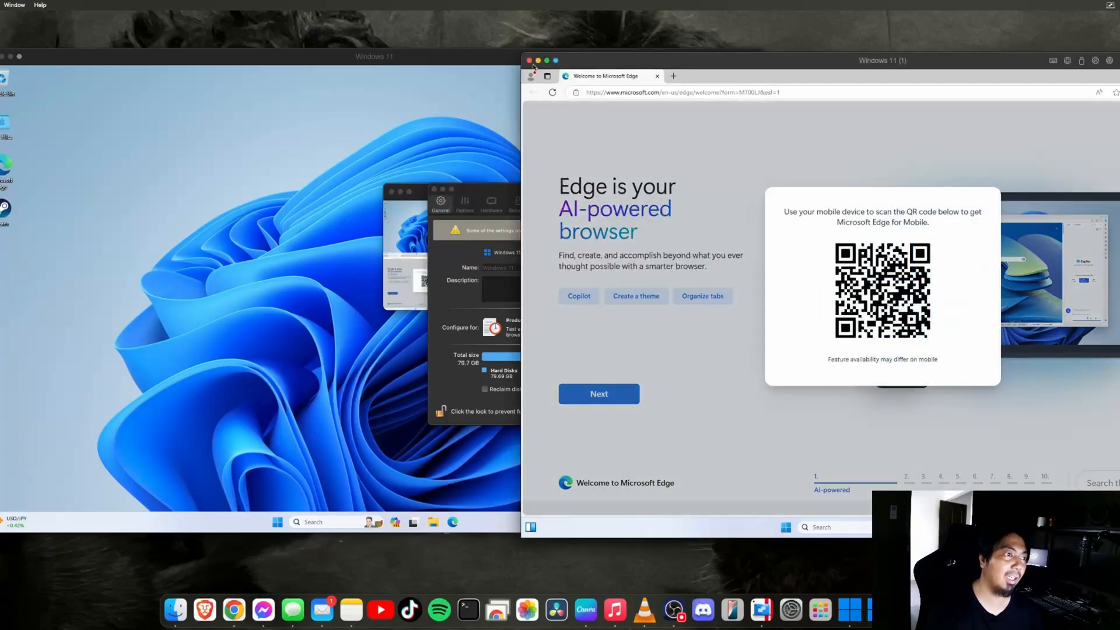
Shut down Windows in the Windows 11 (1) VM from its Start menu power options
{"action": "left_click", "coordinate": [787, 528]}
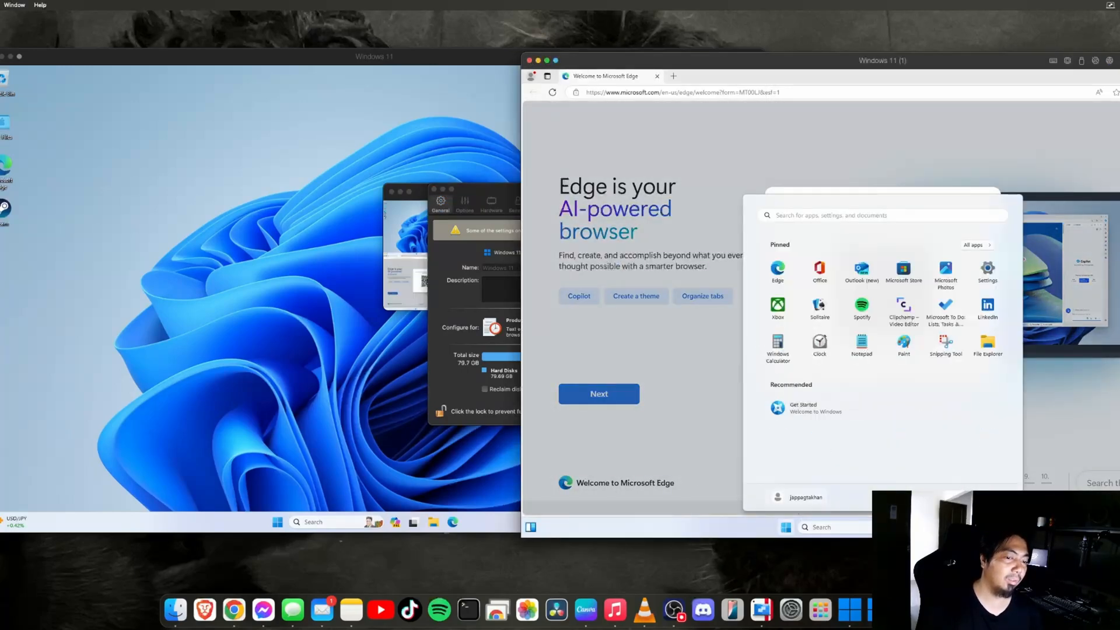
{"action": "left_click", "coordinate": [1007, 497]}
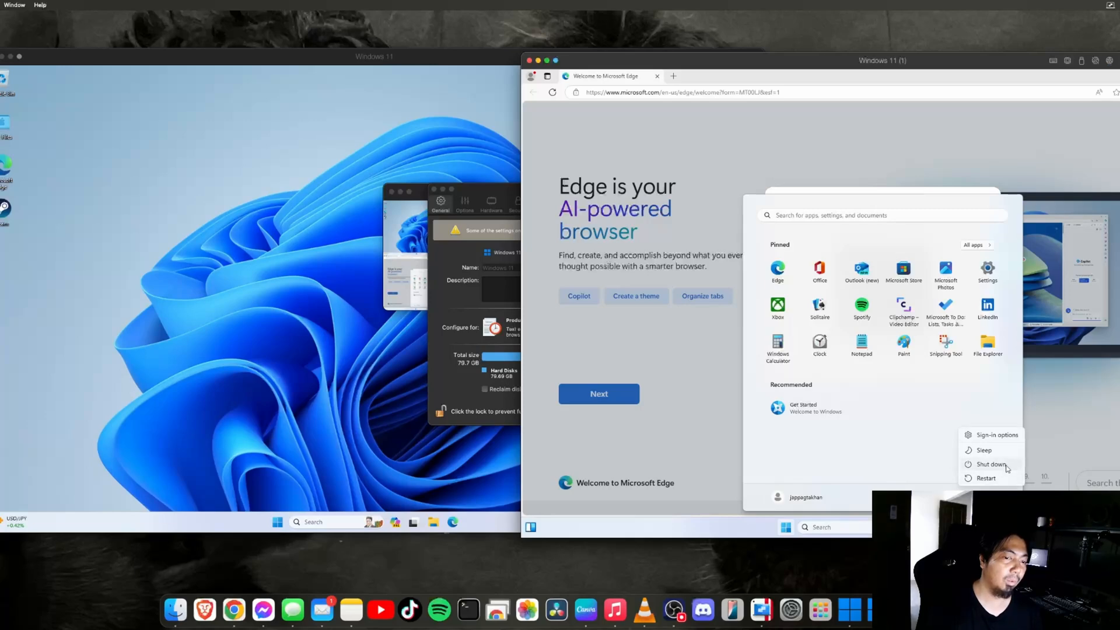
{"action": "left_click", "coordinate": [992, 465]}
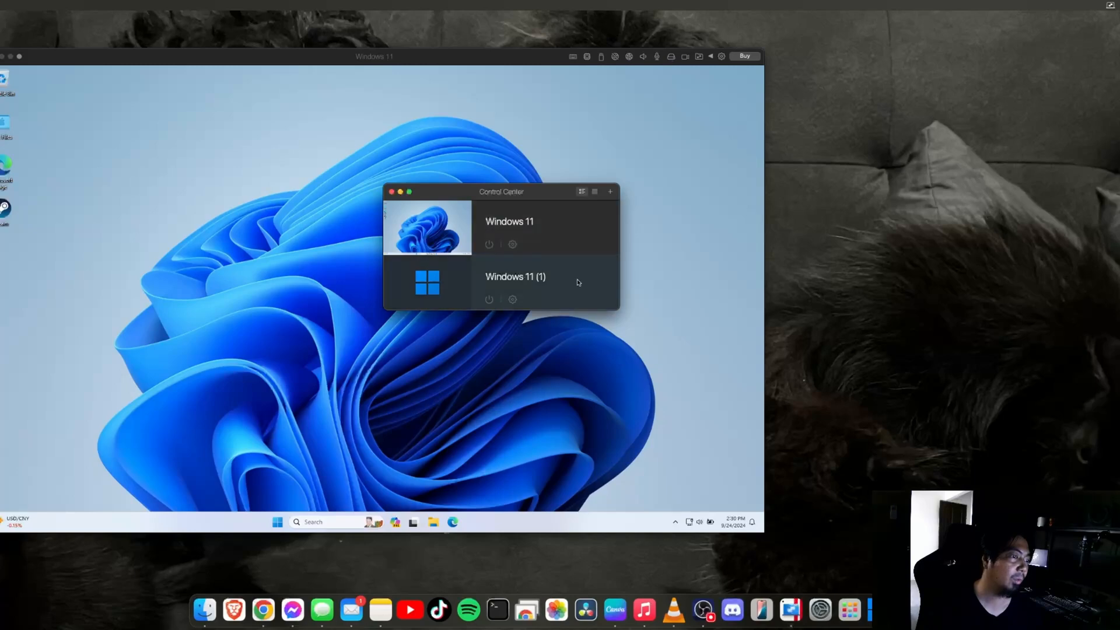
Rename the Windows 11 (1) machine to 'Windows 11 - Coherent'
{"action": "left_click", "coordinate": [513, 300]}
{"action": "left_click", "coordinate": [538, 244]}
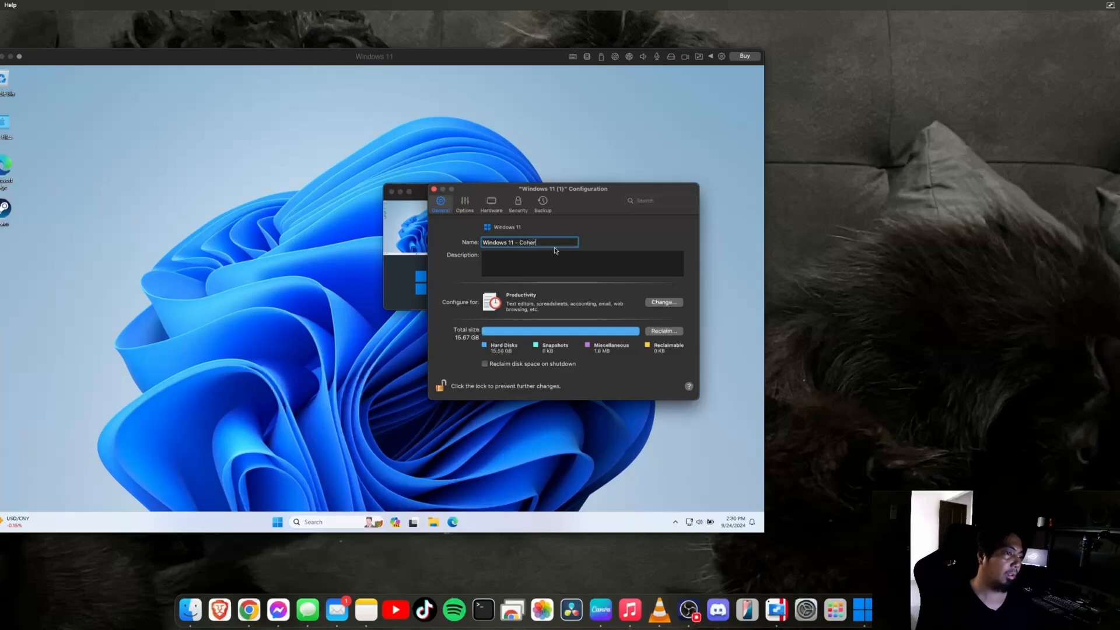
{"action": "type", "text": "- Coherent"}
{"action": "key", "text": "Return"}
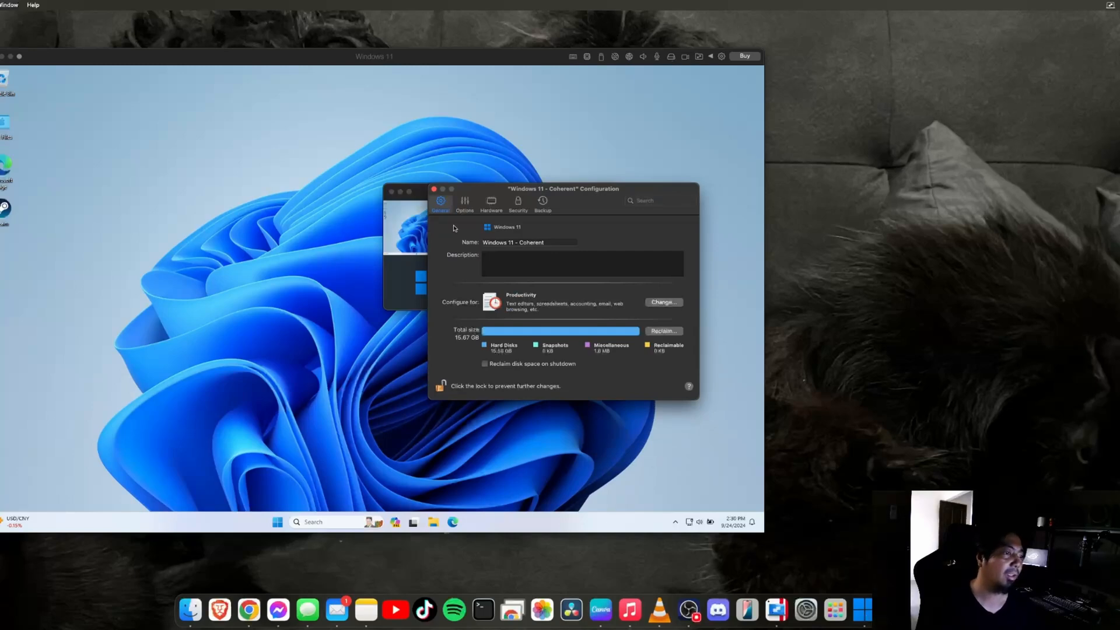
Browse the Options, Hardware, Security, Backup and General tabs, then close the configuration
{"action": "left_click", "coordinate": [471, 205]}
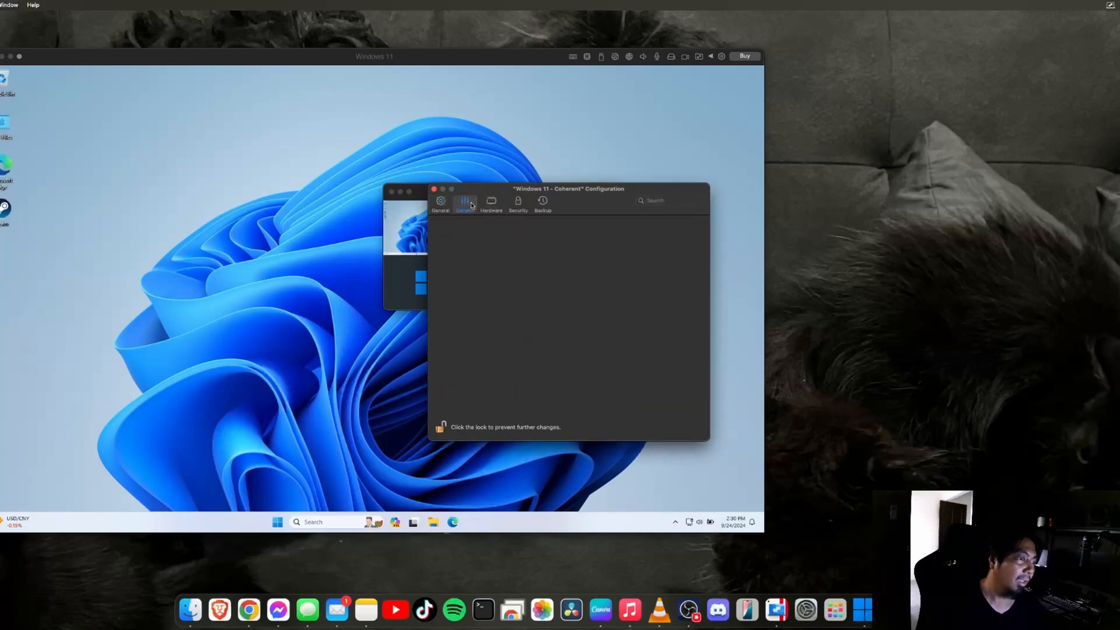
{"action": "left_click", "coordinate": [492, 205]}
{"action": "left_click", "coordinate": [519, 206]}
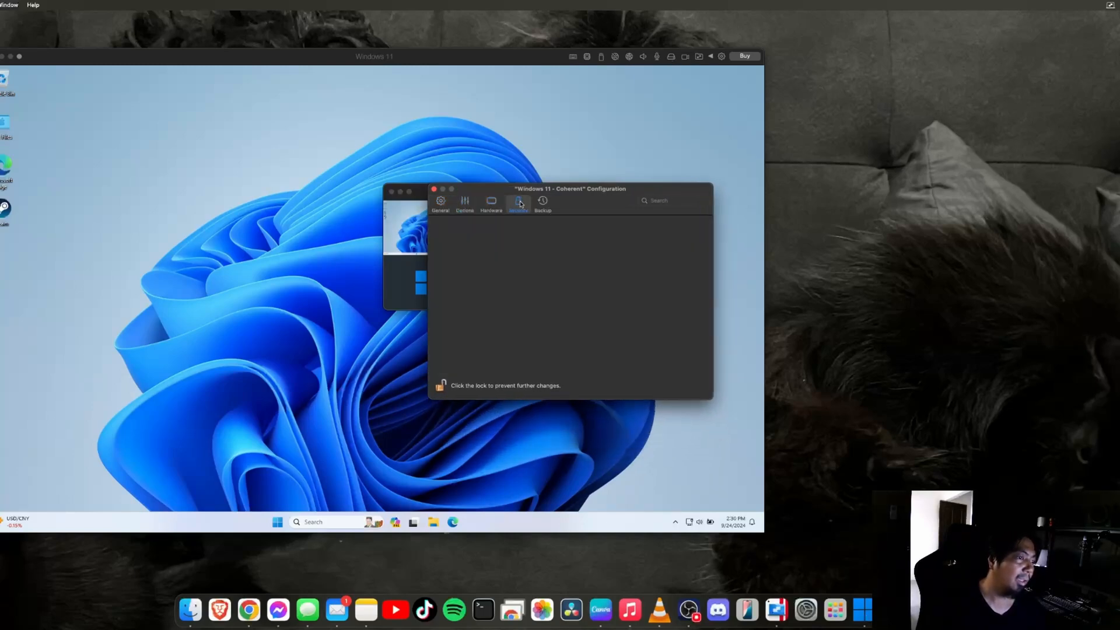
{"action": "left_click", "coordinate": [543, 205]}
{"action": "left_click", "coordinate": [519, 205]}
{"action": "left_click", "coordinate": [491, 205]}
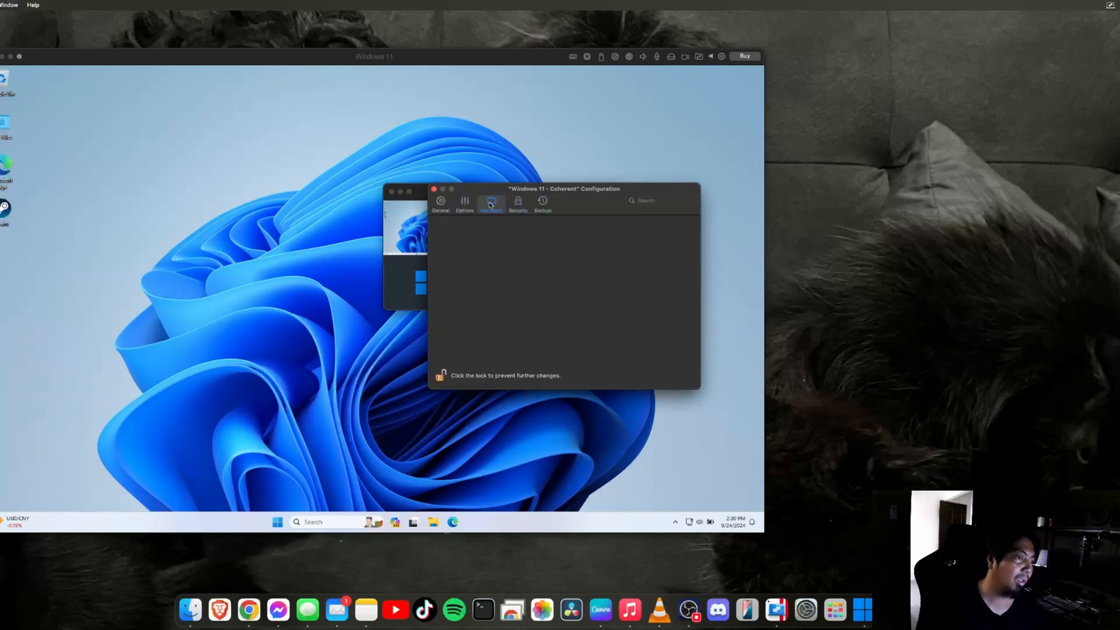
{"action": "left_click", "coordinate": [465, 204]}
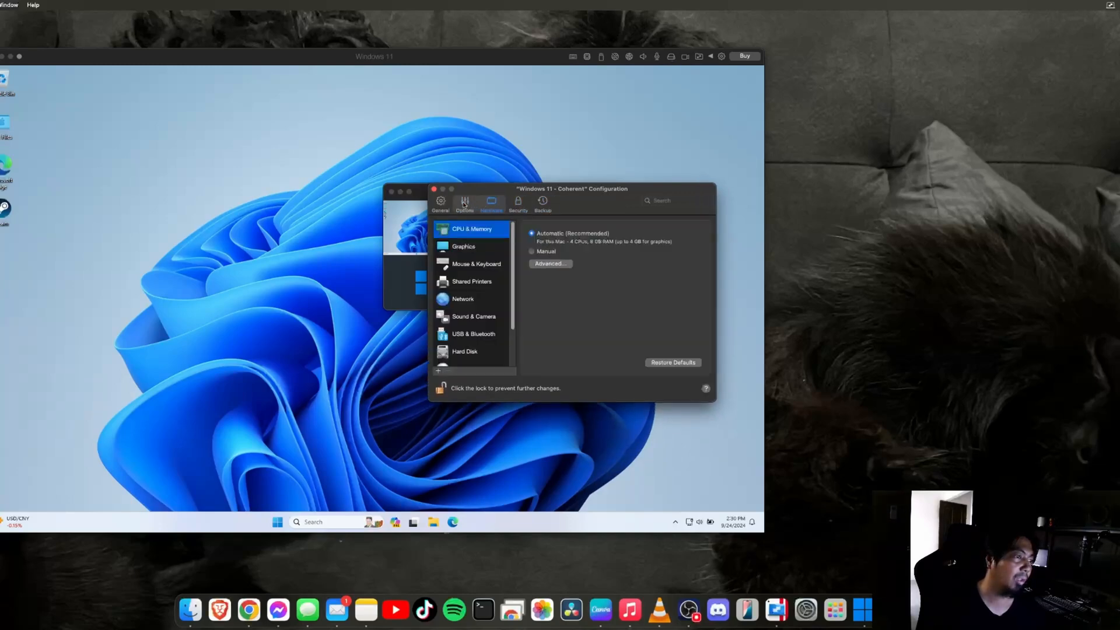
{"action": "left_click", "coordinate": [443, 204]}
{"action": "left_click", "coordinate": [491, 205]}
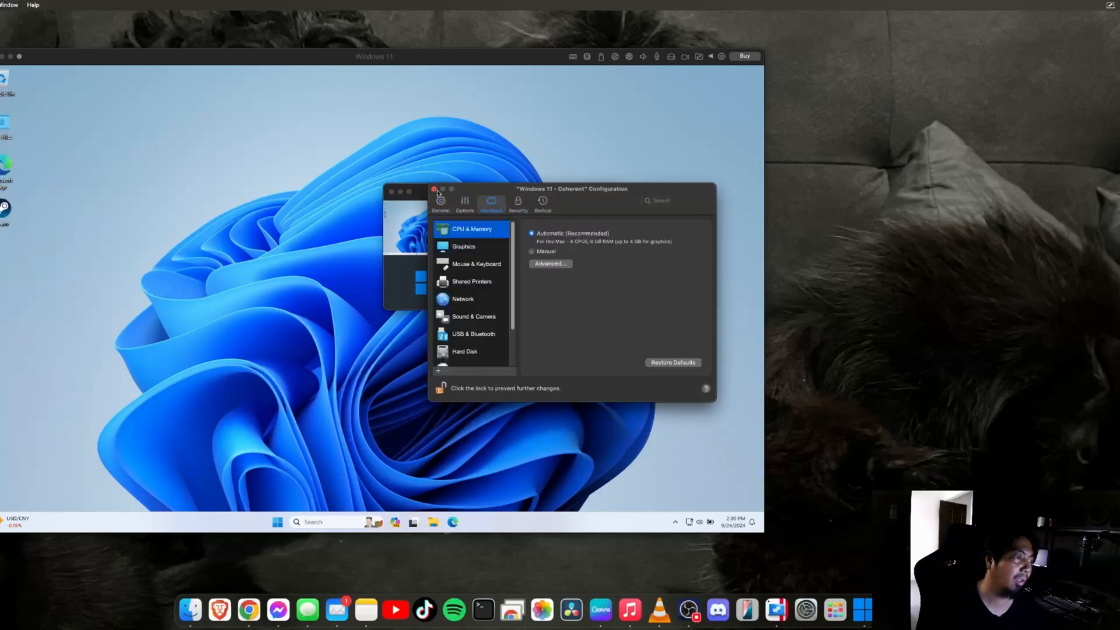
{"action": "left_click", "coordinate": [434, 189]}
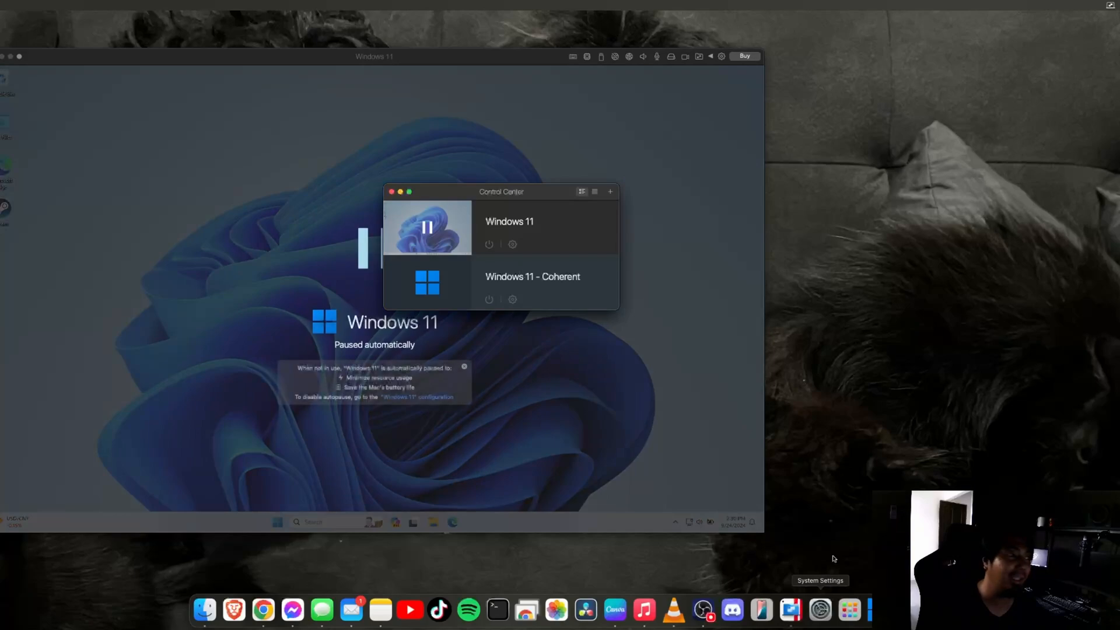
Close and reopen Control Center via the Parallels Dock menu, then open Windows 11 - Coherent's settings
{"action": "left_click", "coordinate": [392, 192]}
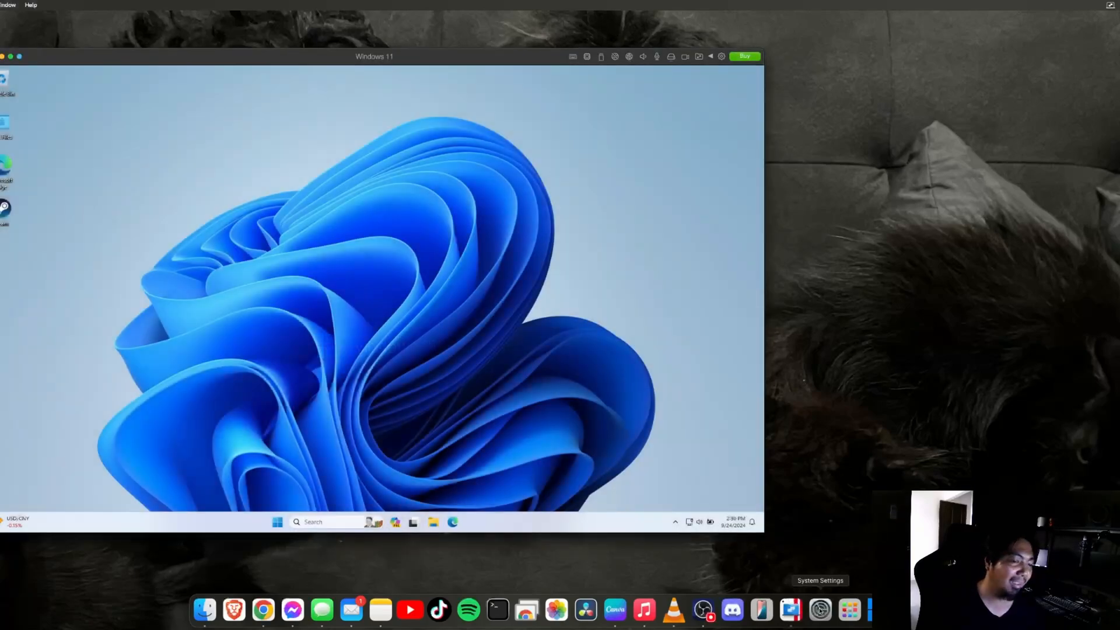
{"action": "left_click", "coordinate": [821, 610]}
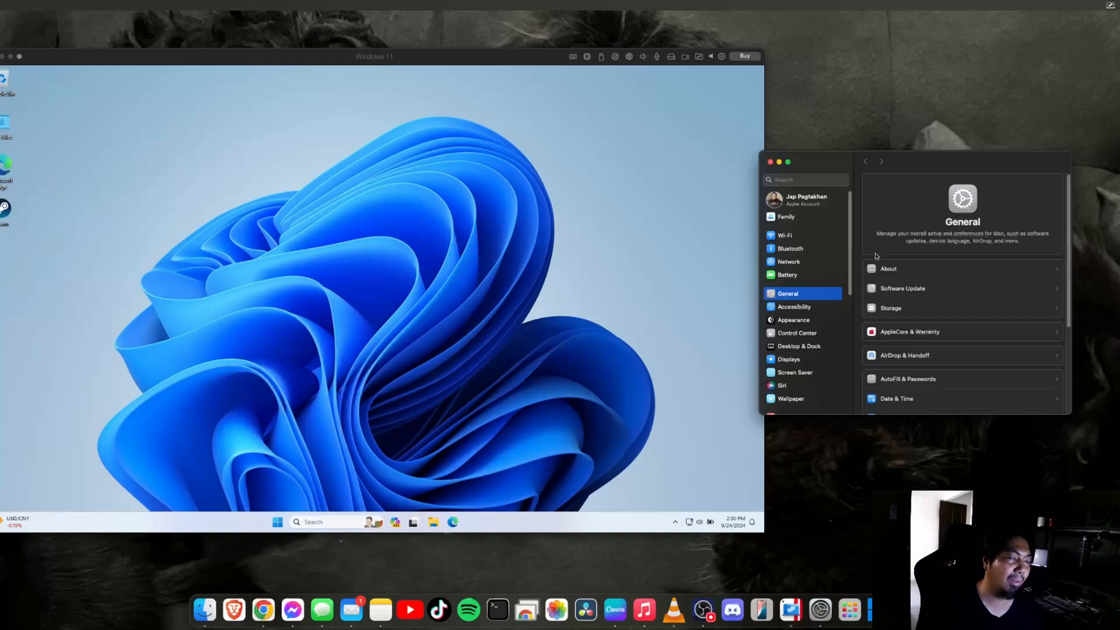
{"action": "left_click", "coordinate": [771, 163]}
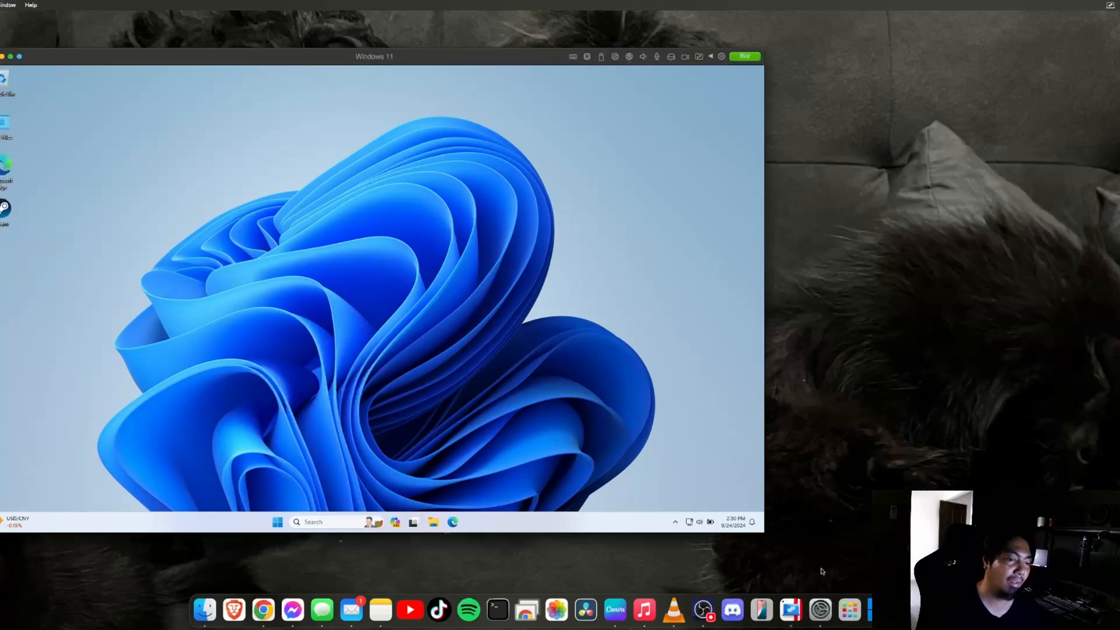
{"action": "right_click", "coordinate": [791, 610]}
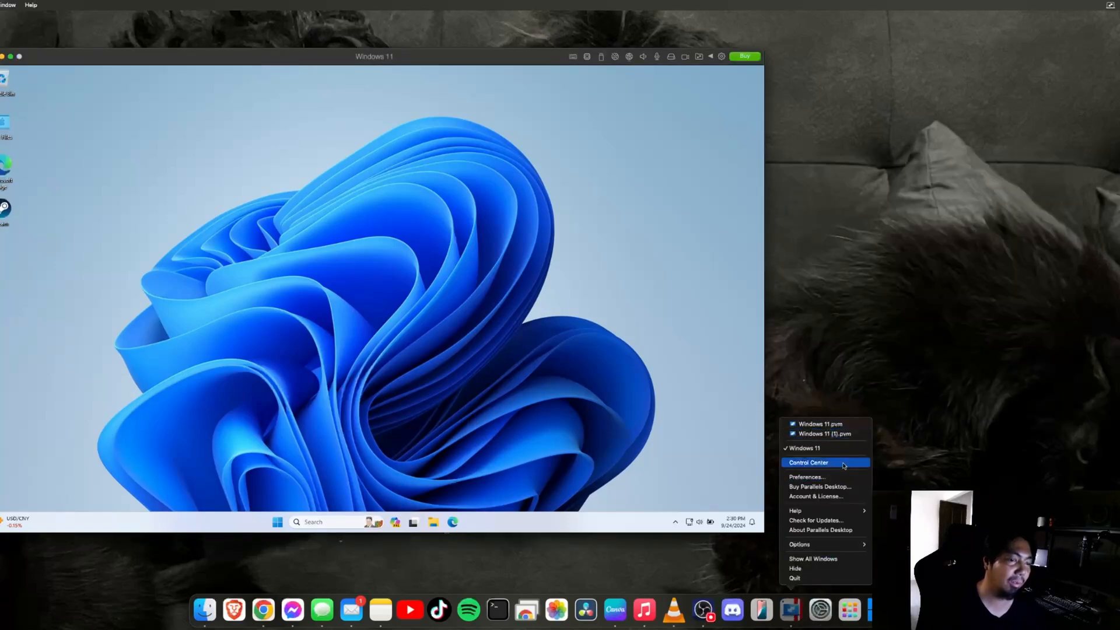
{"action": "left_click", "coordinate": [844, 464]}
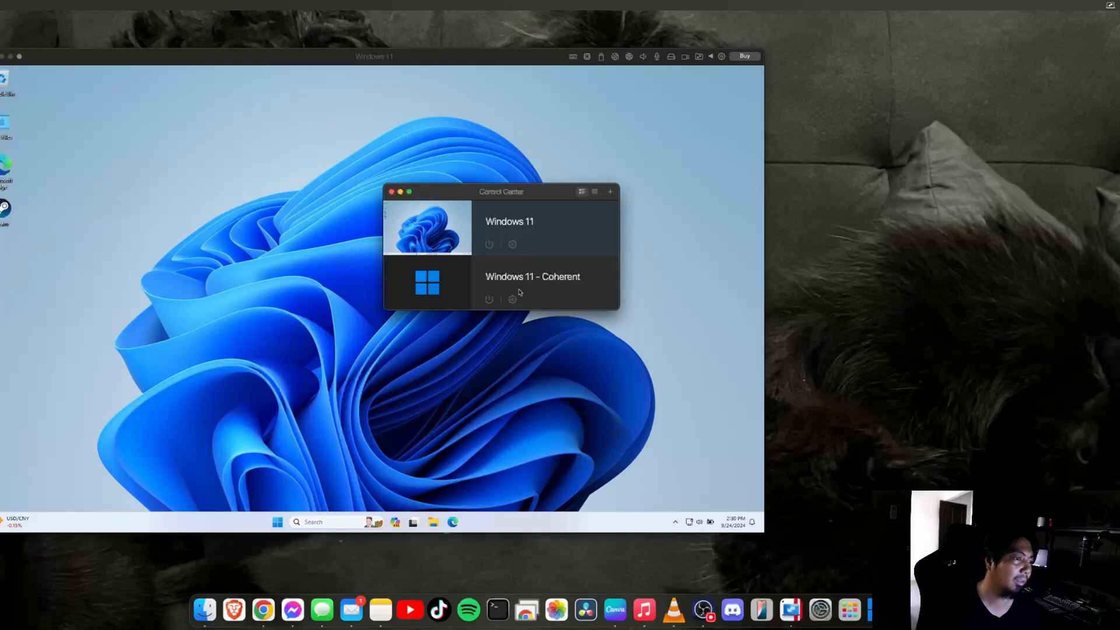
{"action": "left_click", "coordinate": [513, 300]}
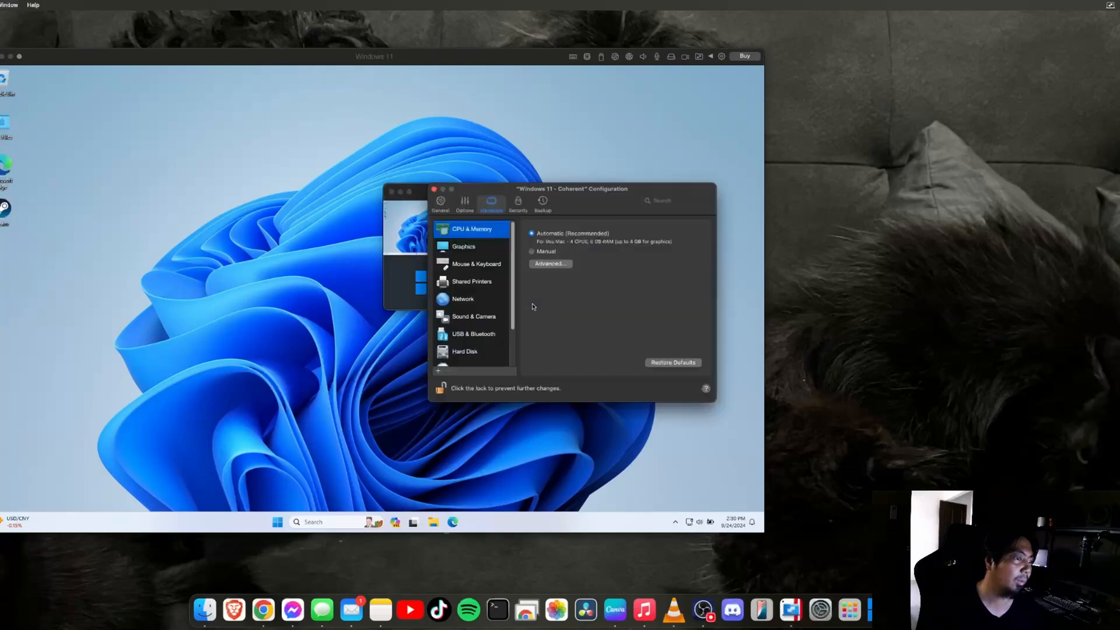
Review Backup and Security, leaving rollback mode disabled, then Hardware and the Options sync settings
{"action": "left_click", "coordinate": [543, 203]}
{"action": "left_click", "coordinate": [518, 204]}
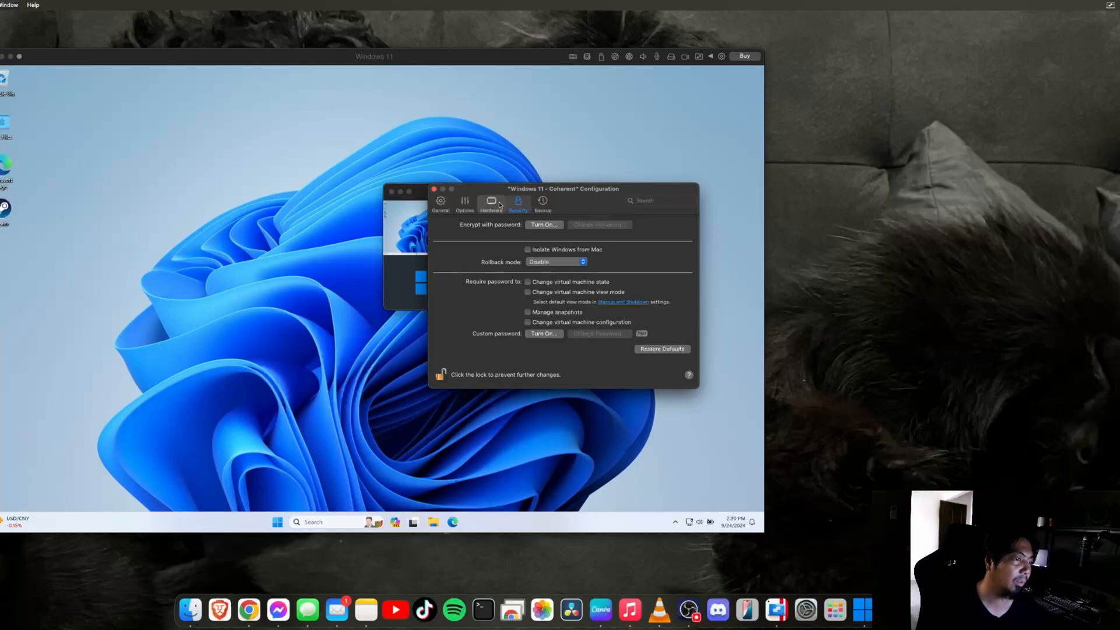
{"action": "left_click", "coordinate": [578, 264]}
{"action": "left_click", "coordinate": [644, 273]}
{"action": "left_click", "coordinate": [491, 204]}
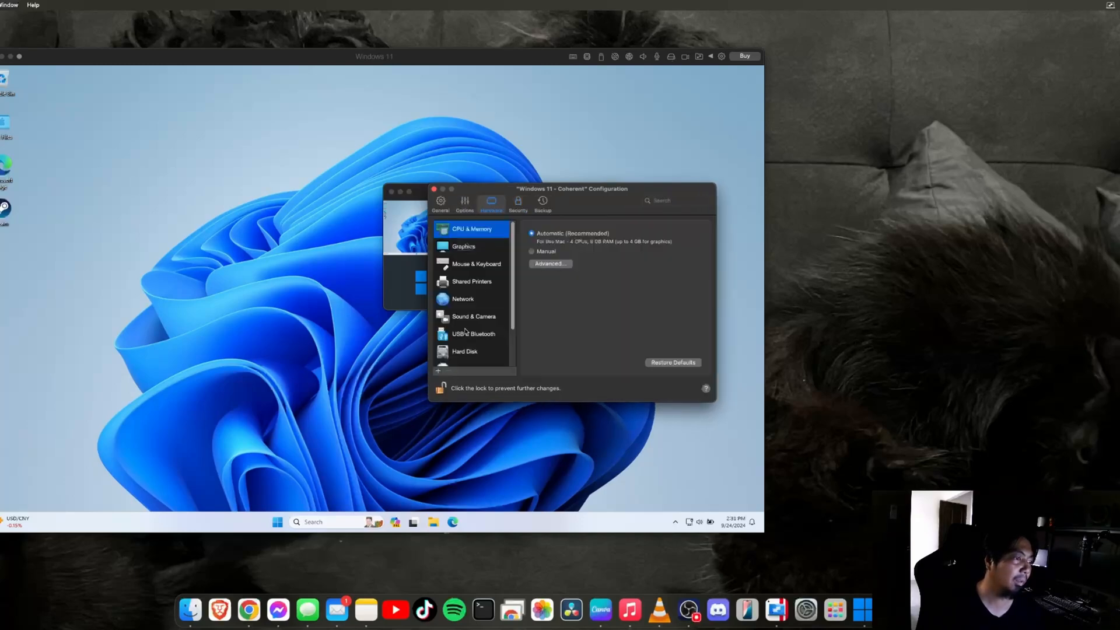
{"action": "scroll", "coordinate": [479, 332], "scroll_direction": "down", "scroll_amount": 3}
{"action": "left_click", "coordinate": [466, 204]}
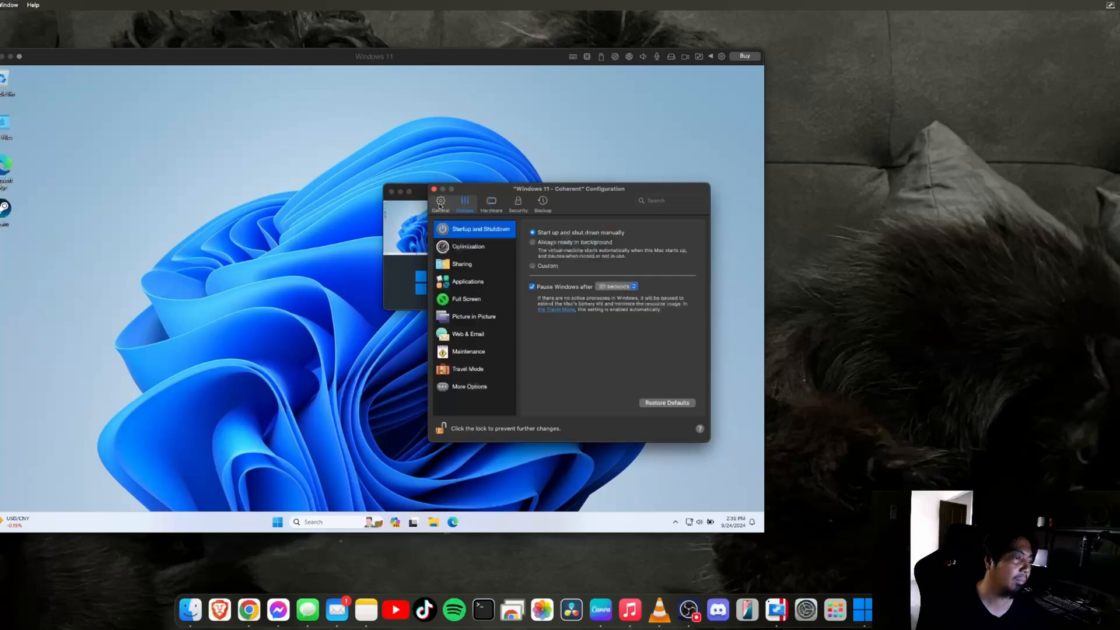
{"action": "left_click", "coordinate": [481, 387]}
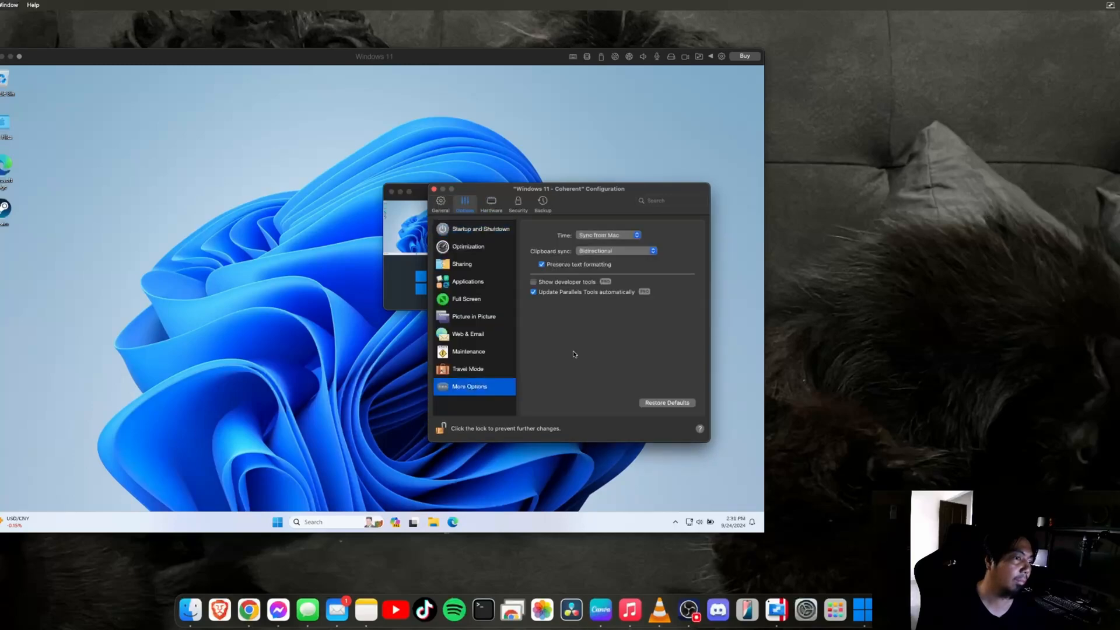
On General, reclaim unused disk space and keep the guest OS set to Windows 11
{"action": "left_click", "coordinate": [440, 204]}
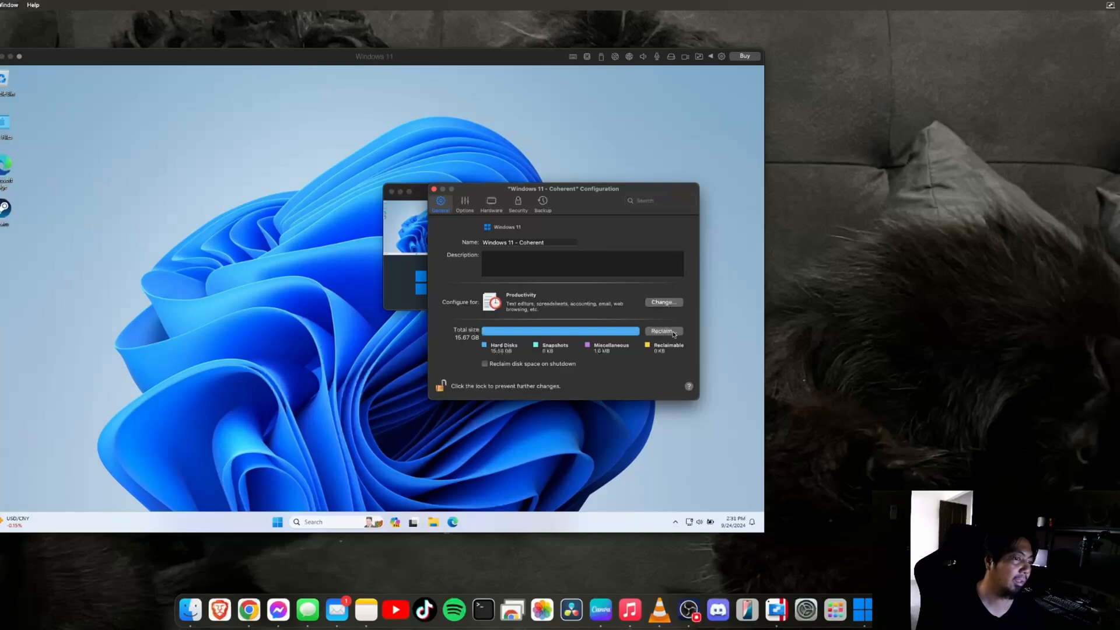
{"action": "left_click", "coordinate": [663, 332]}
{"action": "left_click", "coordinate": [576, 332]}
{"action": "left_click", "coordinate": [525, 227]}
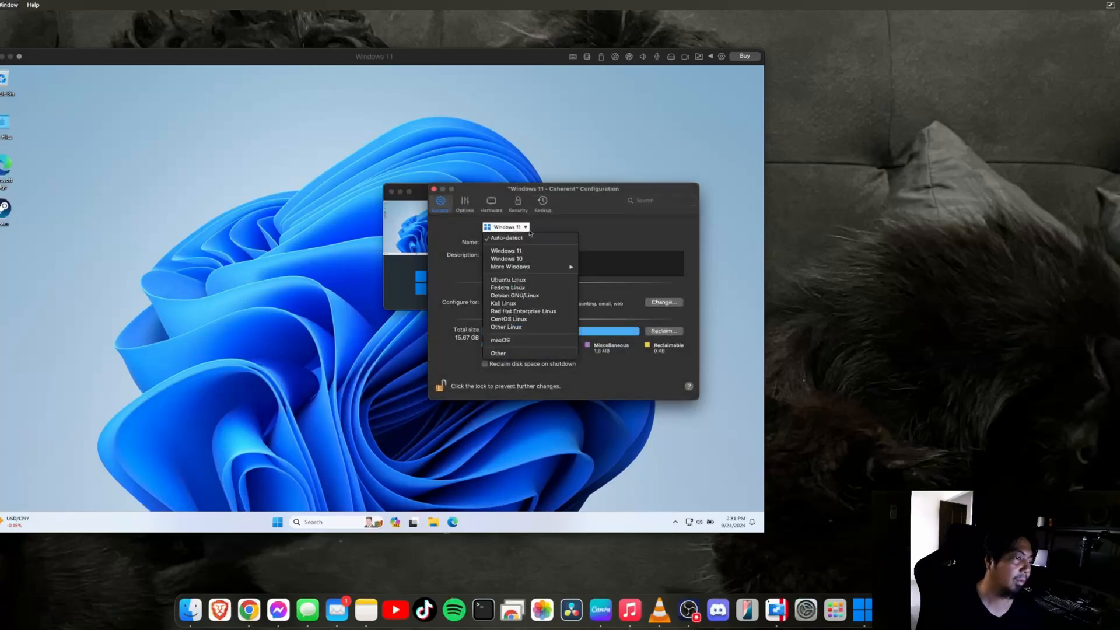
{"action": "left_click", "coordinate": [626, 239]}
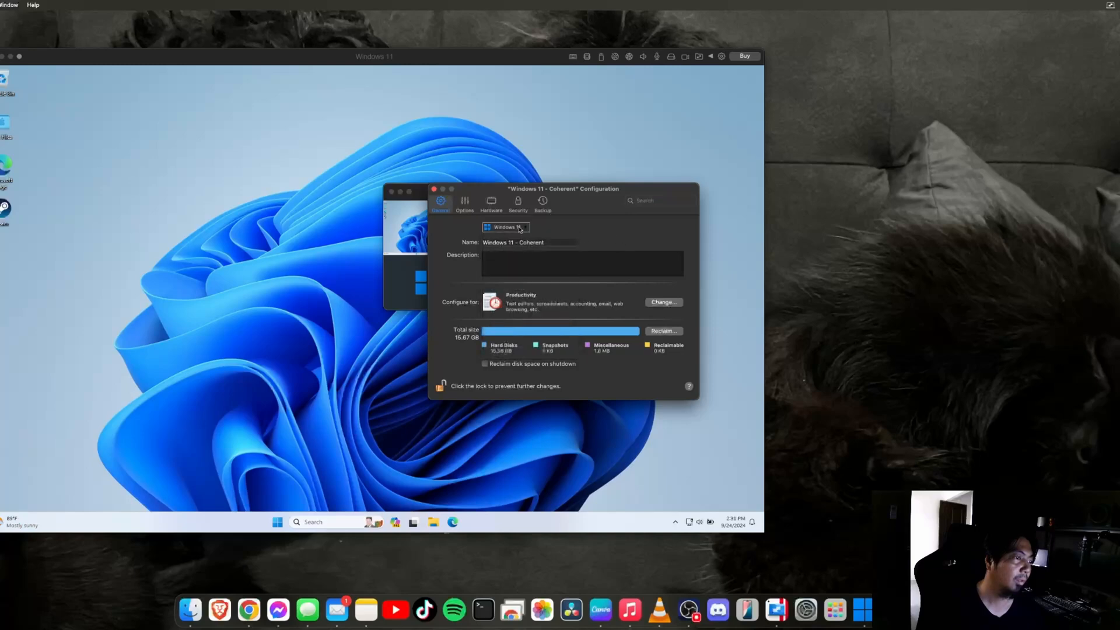
{"action": "left_click", "coordinate": [527, 228]}
{"action": "left_click", "coordinate": [656, 238]}
Cycle through Options, Hardware, Security and Backup, then close the configuration window
{"action": "left_click", "coordinate": [466, 209]}
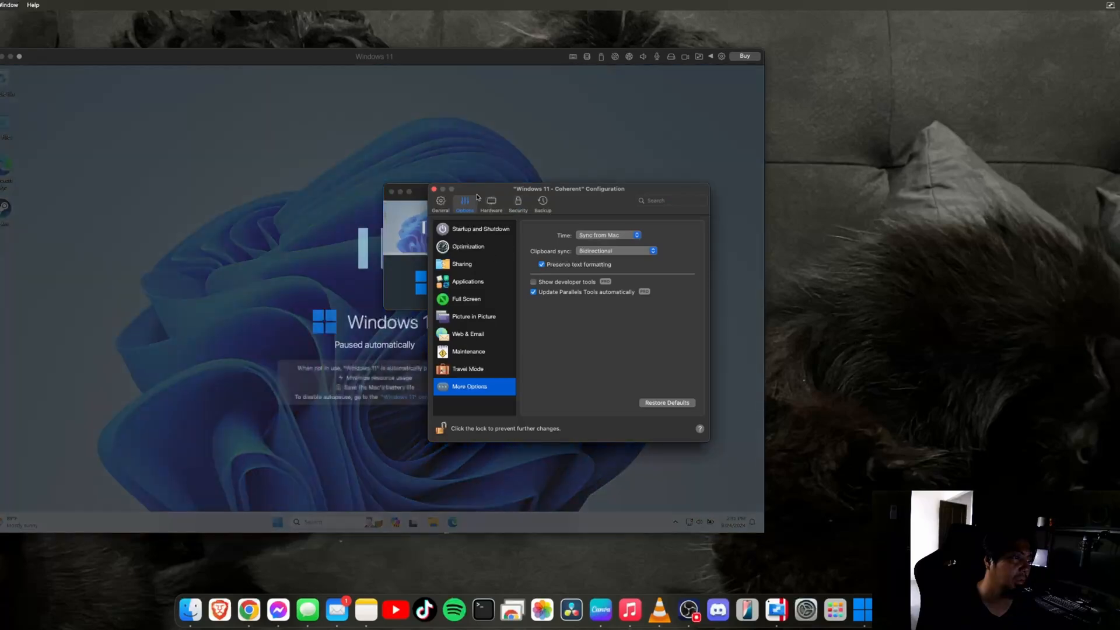
{"action": "left_click", "coordinate": [492, 205]}
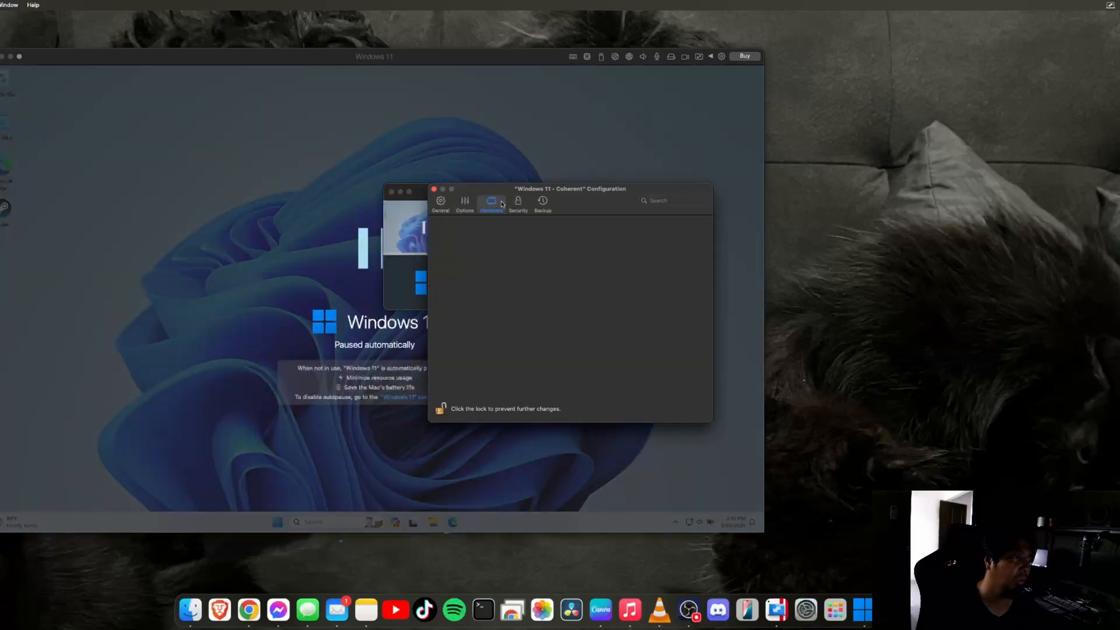
{"action": "left_click", "coordinate": [519, 205]}
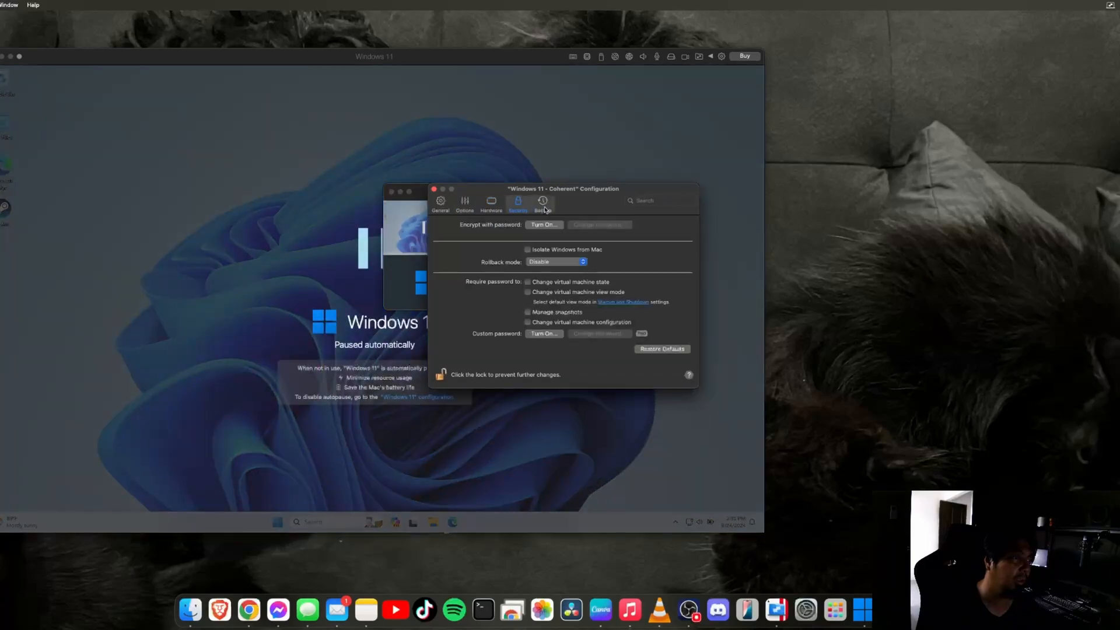
{"action": "left_click", "coordinate": [544, 207]}
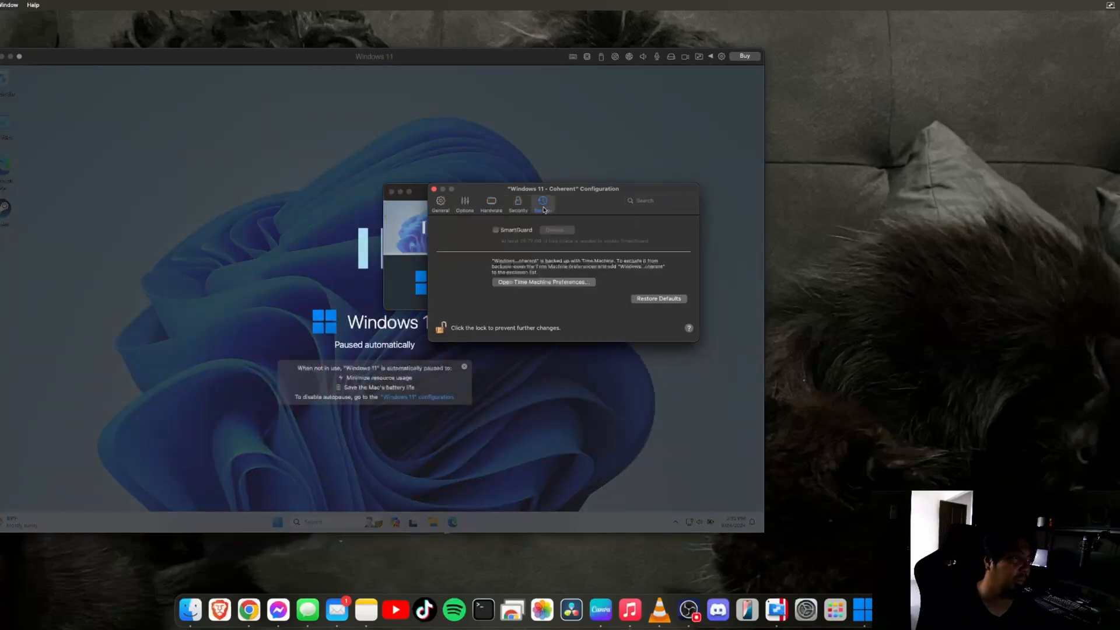
{"action": "left_click", "coordinate": [434, 189]}
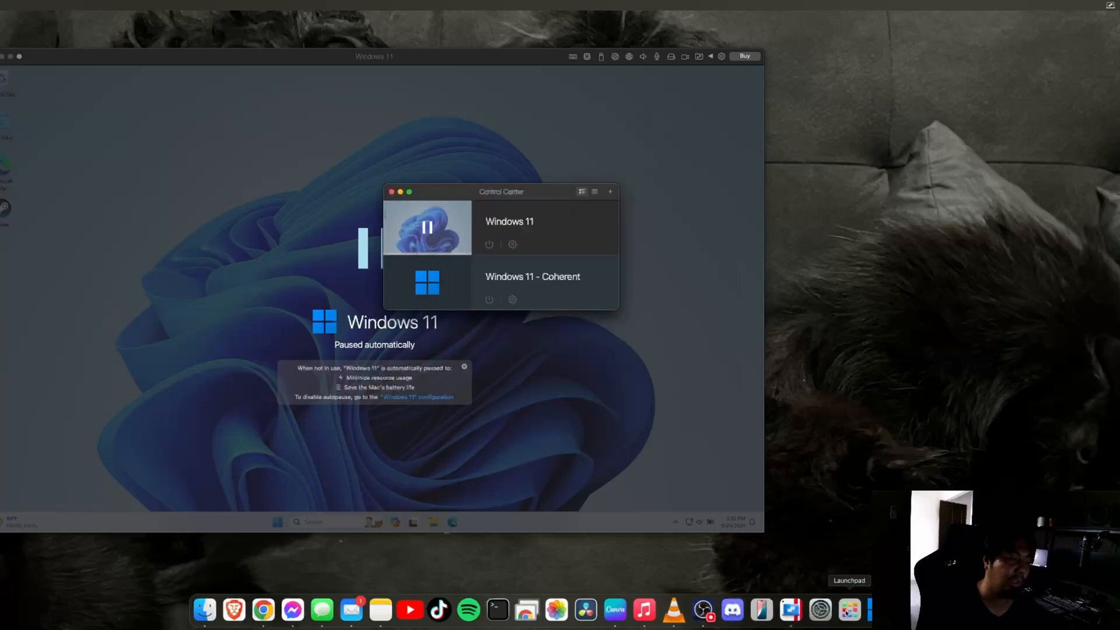
{"action": "right_click", "coordinate": [789, 610]}
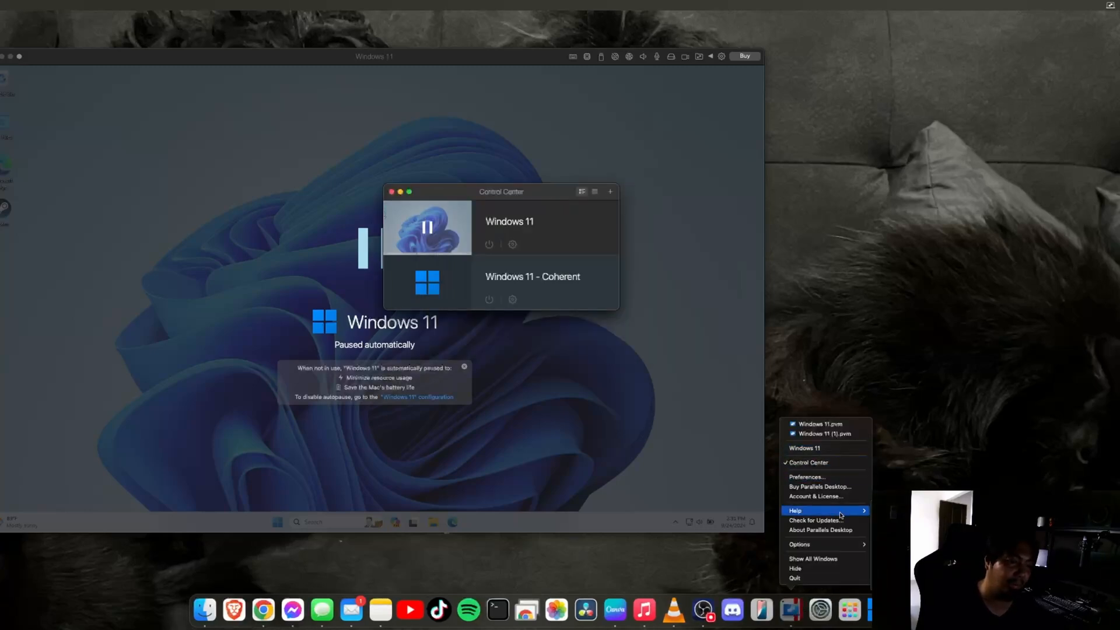
{"action": "left_click", "coordinate": [786, 618]}
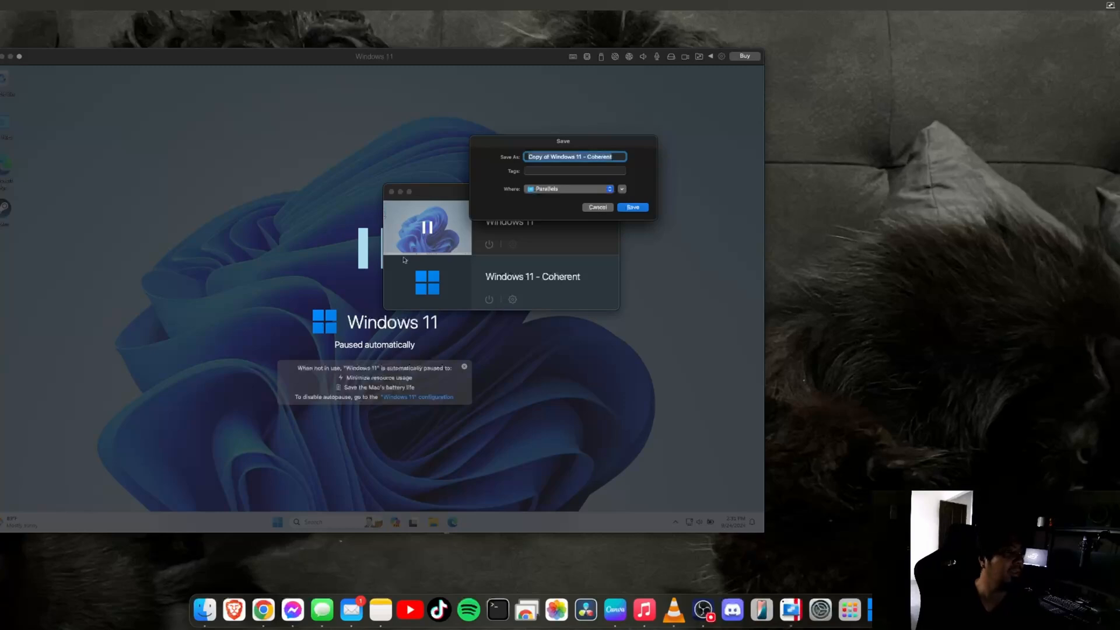
{"action": "left_click", "coordinate": [586, 190]}
{"action": "left_click", "coordinate": [586, 191]}
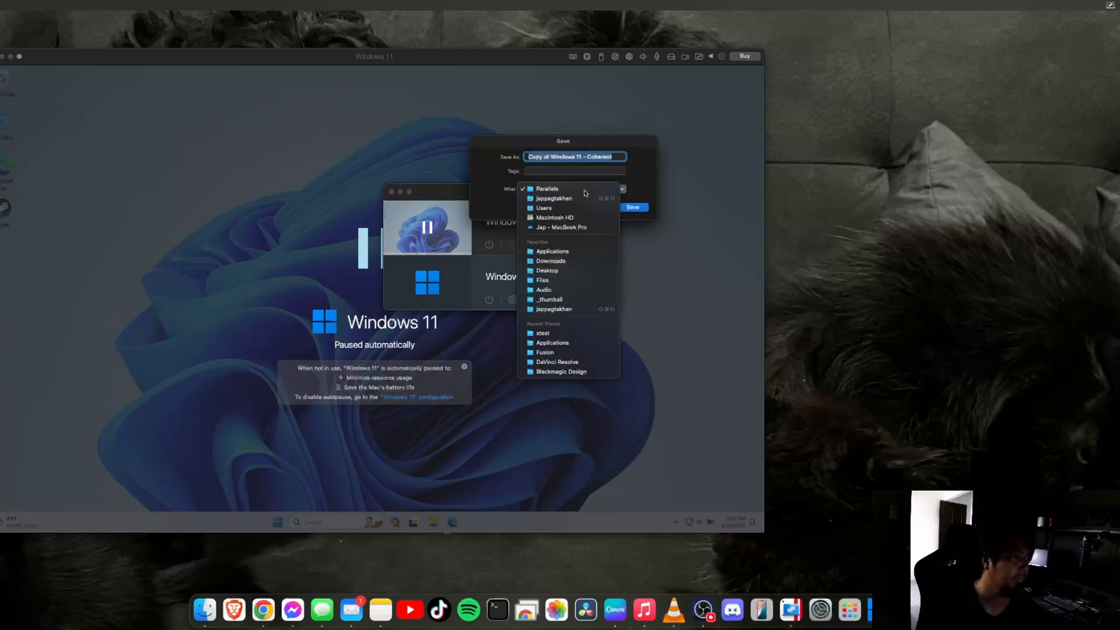
{"action": "left_click", "coordinate": [605, 208]}
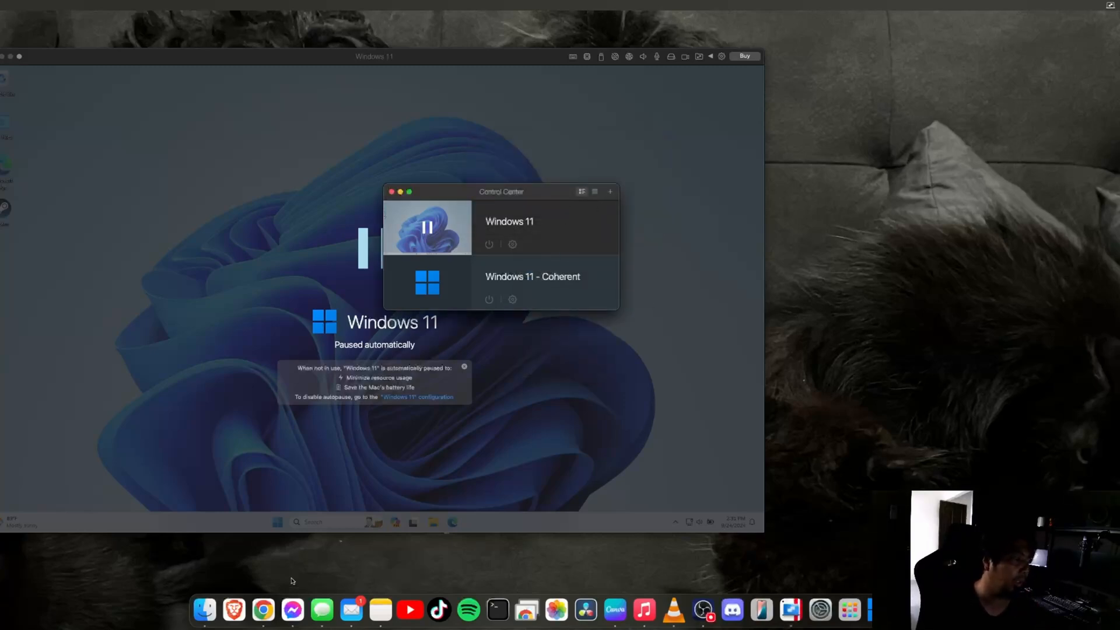
In Finder, browse Applications (Parallels) and Windows 11 - Coherent Applications, then return home
{"action": "left_click", "coordinate": [204, 619]}
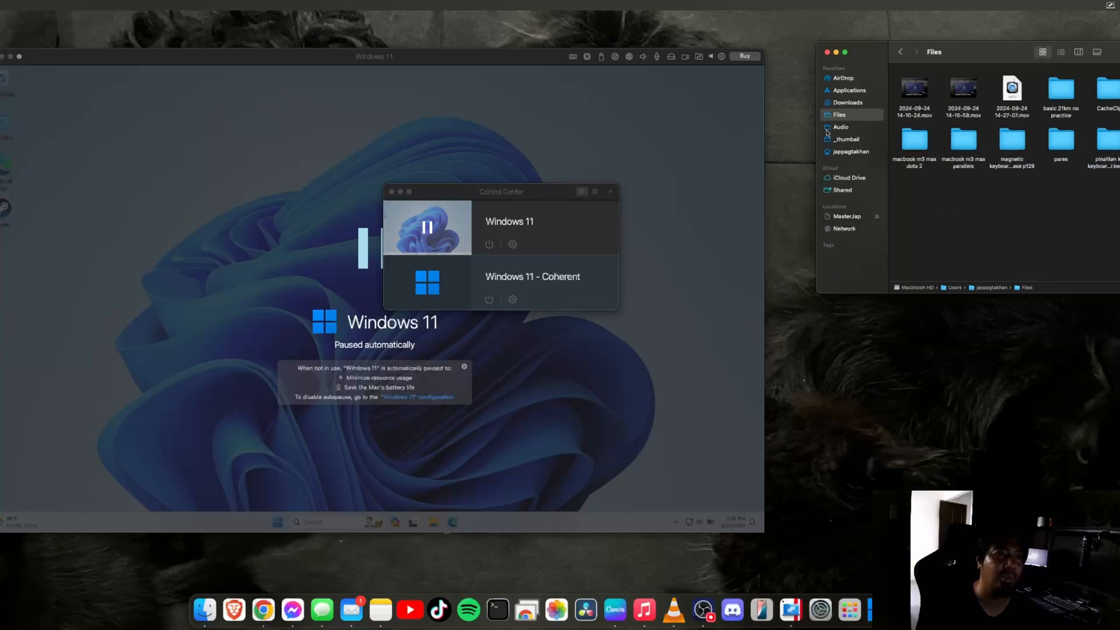
{"action": "left_click", "coordinate": [855, 153]}
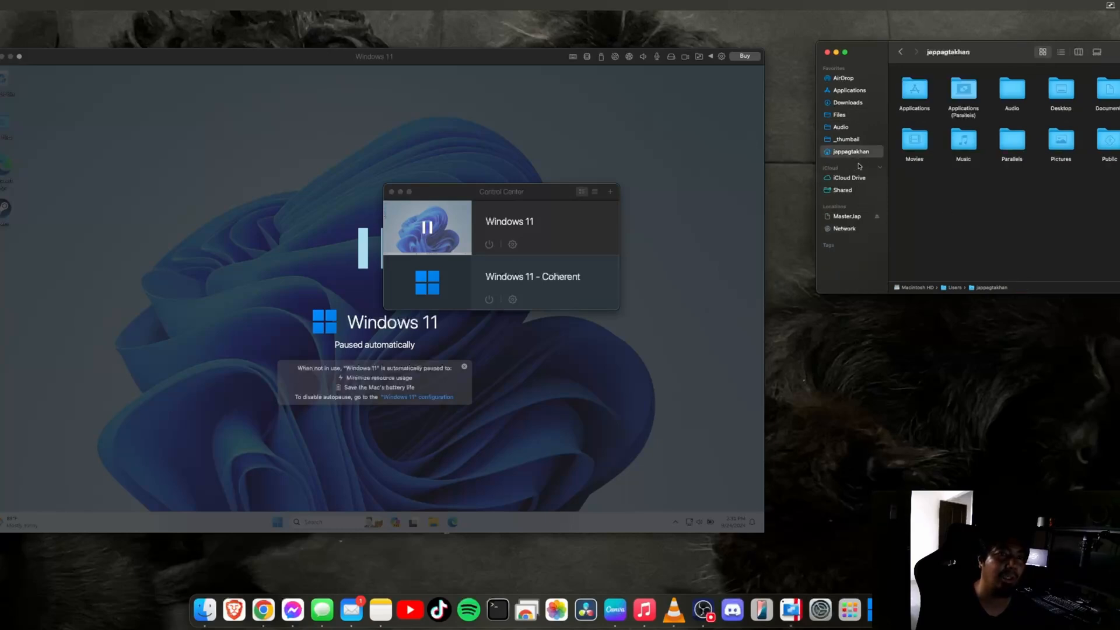
{"action": "double_click", "coordinate": [964, 93]}
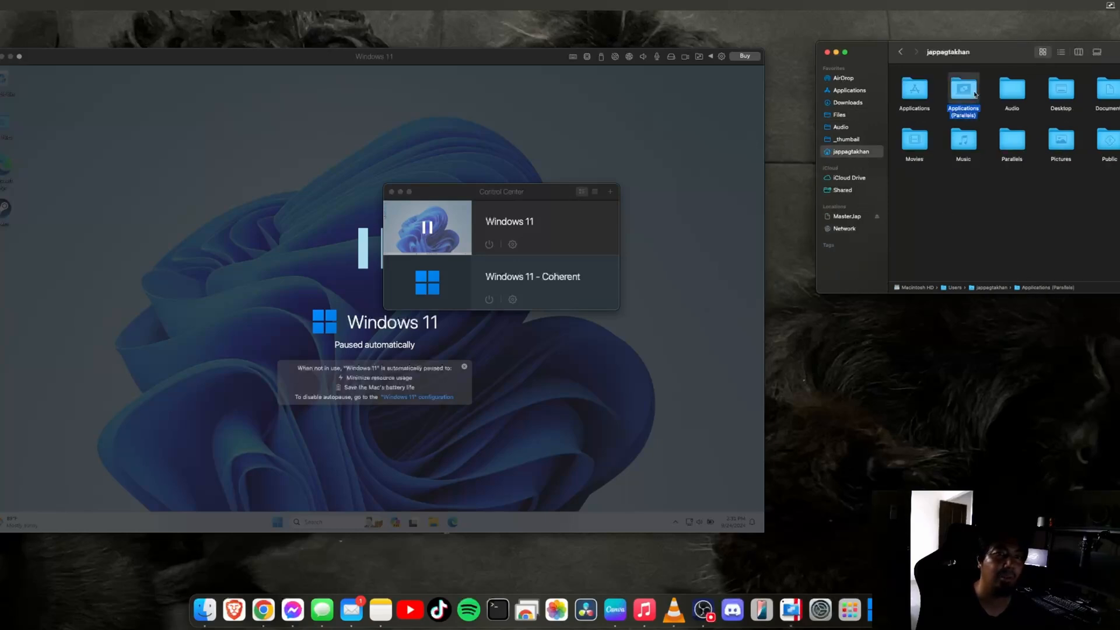
{"action": "double_click", "coordinate": [916, 85]}
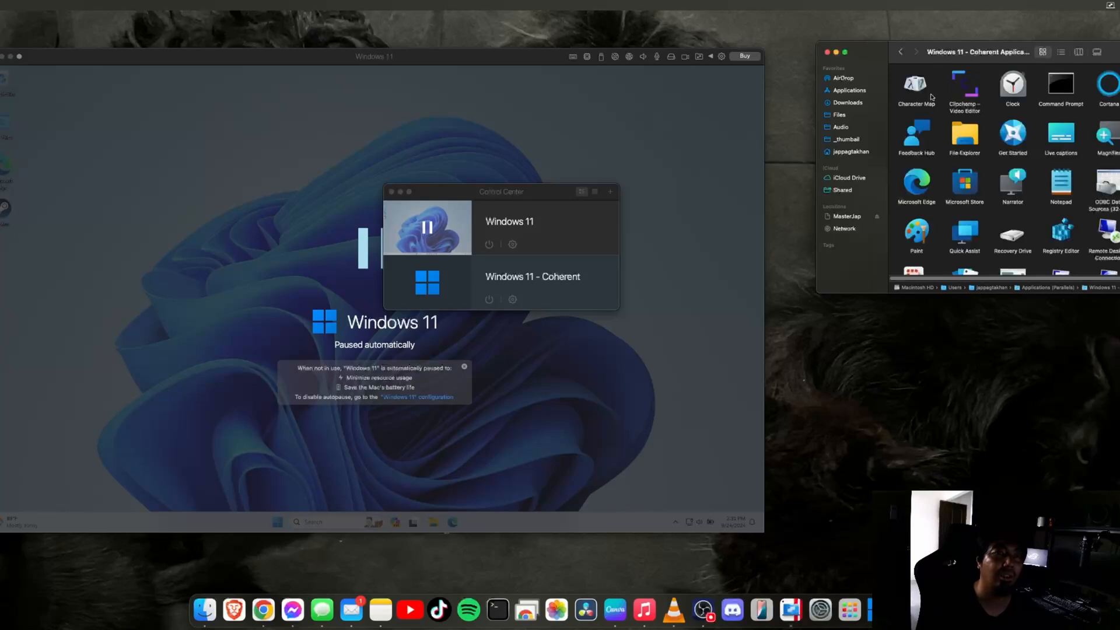
{"action": "left_click", "coordinate": [900, 52]}
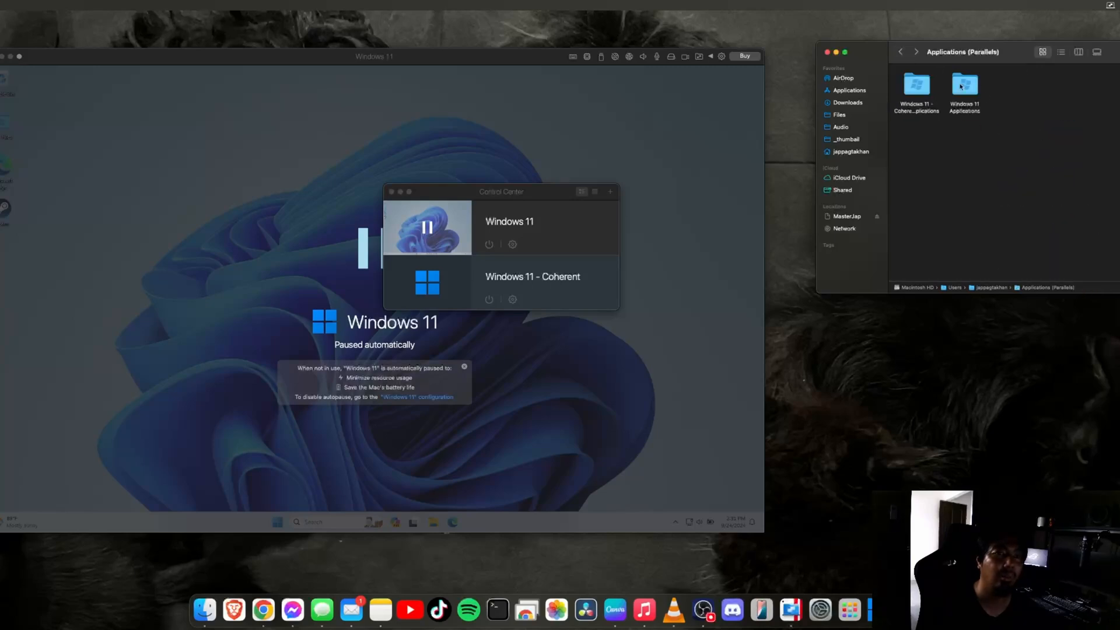
{"action": "left_click", "coordinate": [901, 53]}
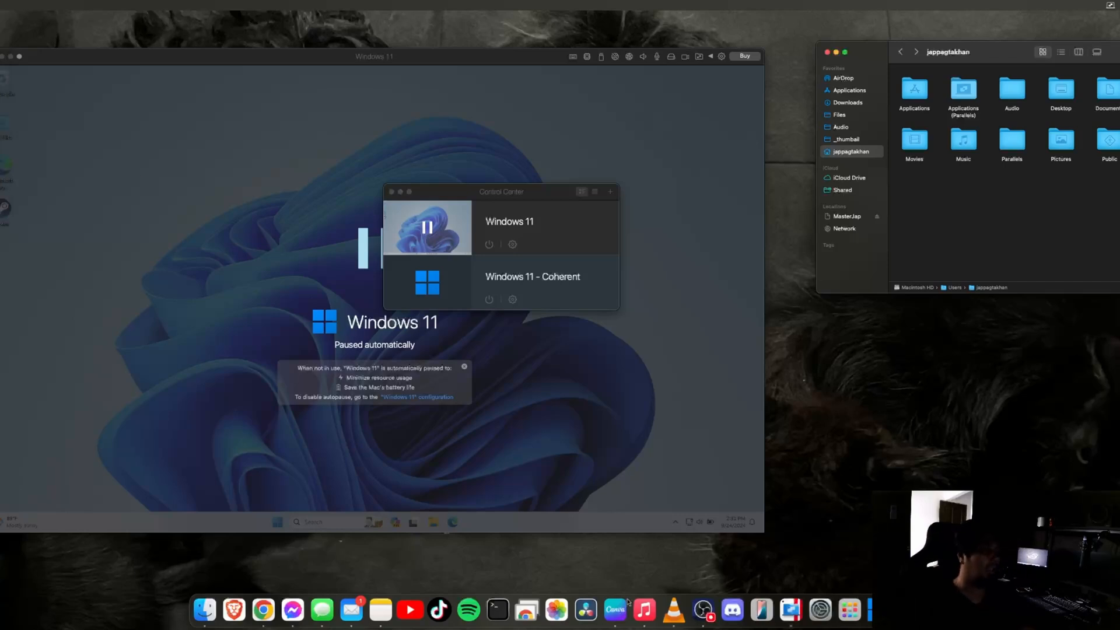
Show Windows 11 - Coherent's General configuration with its name and total size
{"action": "left_click", "coordinate": [791, 607]}
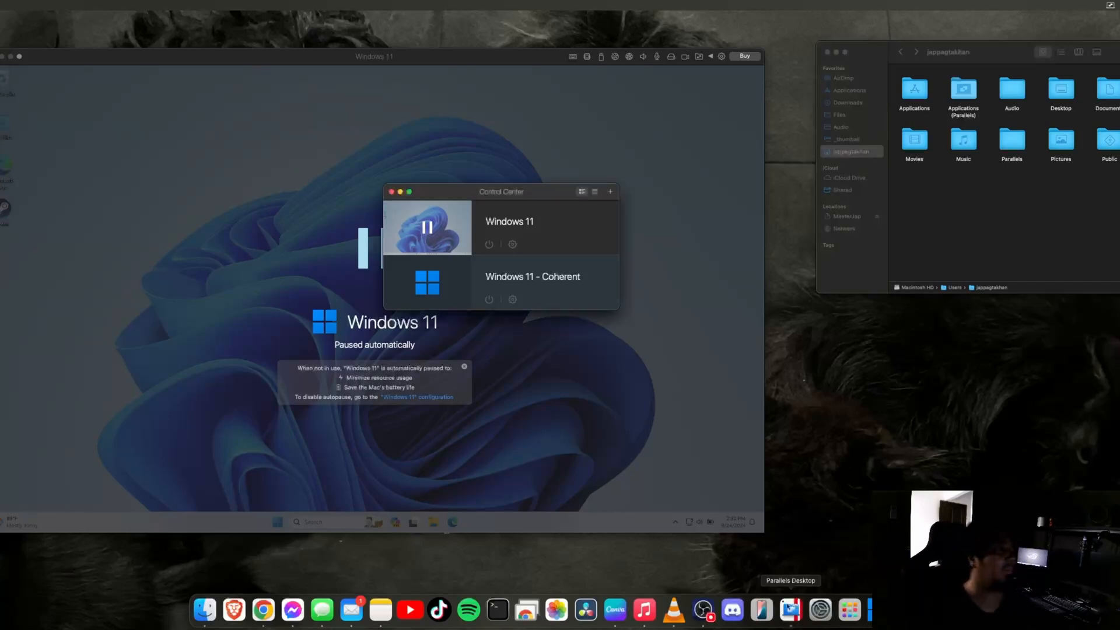
{"action": "left_click", "coordinate": [513, 300]}
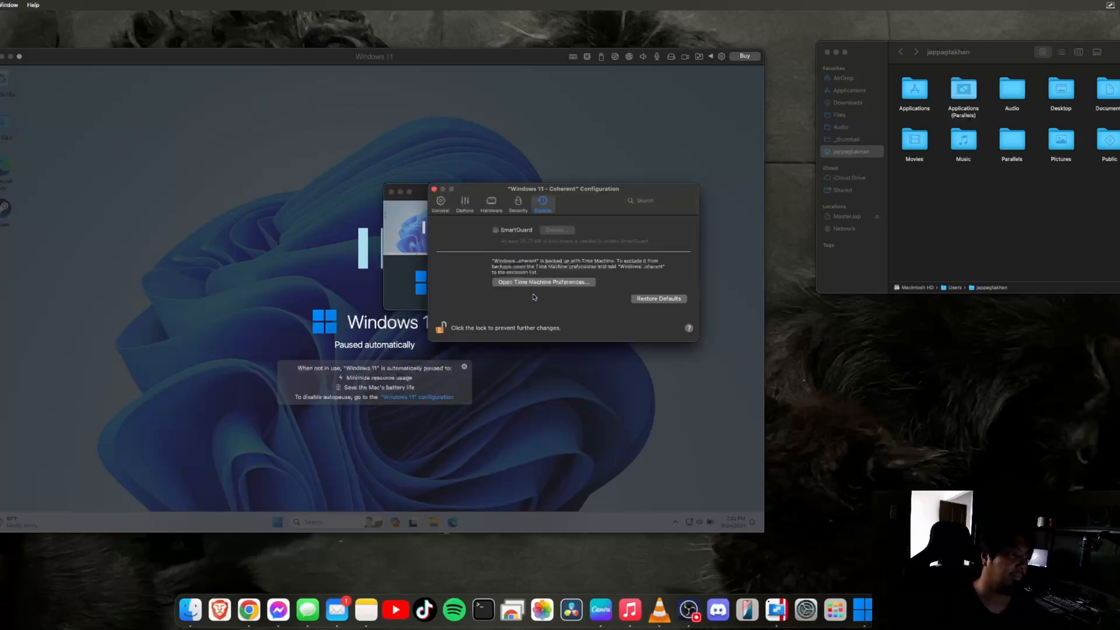
{"action": "left_click", "coordinate": [440, 203]}
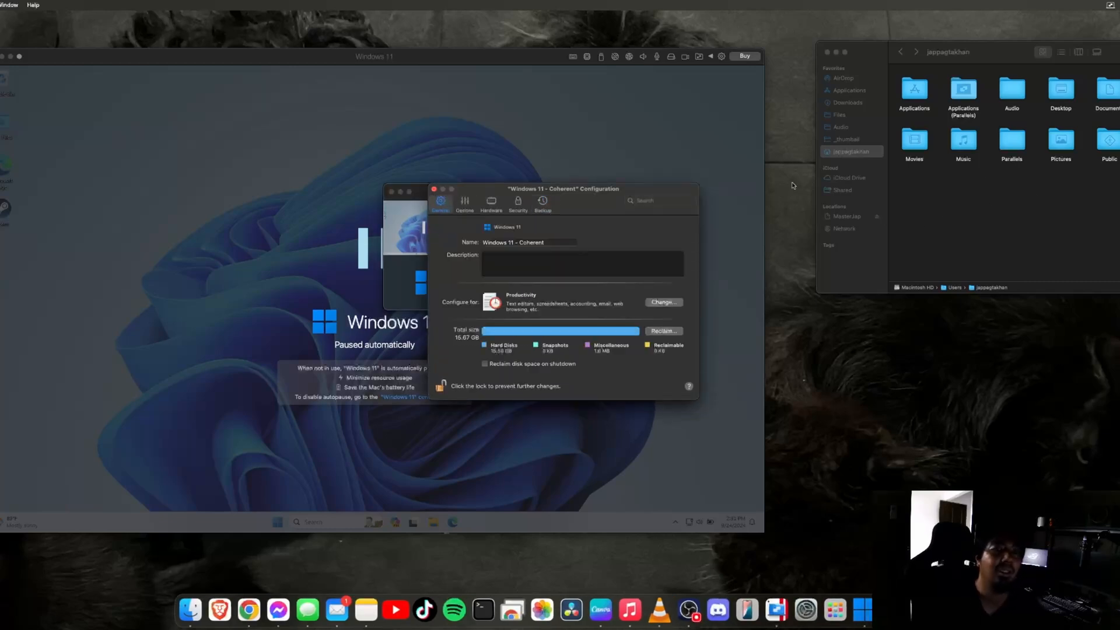
{"action": "left_click", "coordinate": [983, 187]}
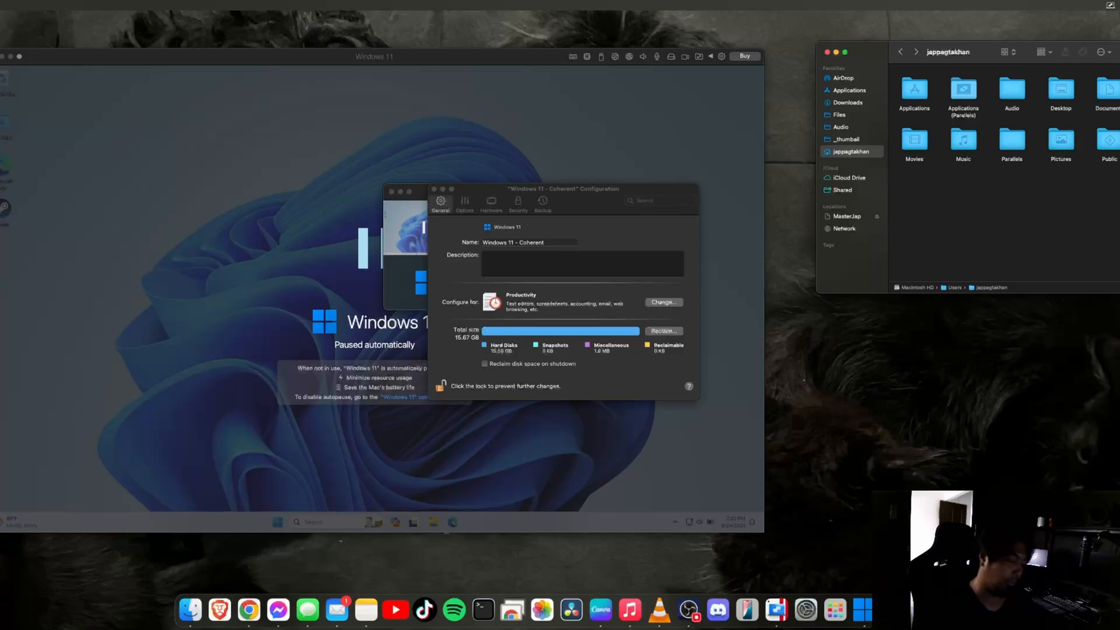
{"action": "key", "text": "super+f"}
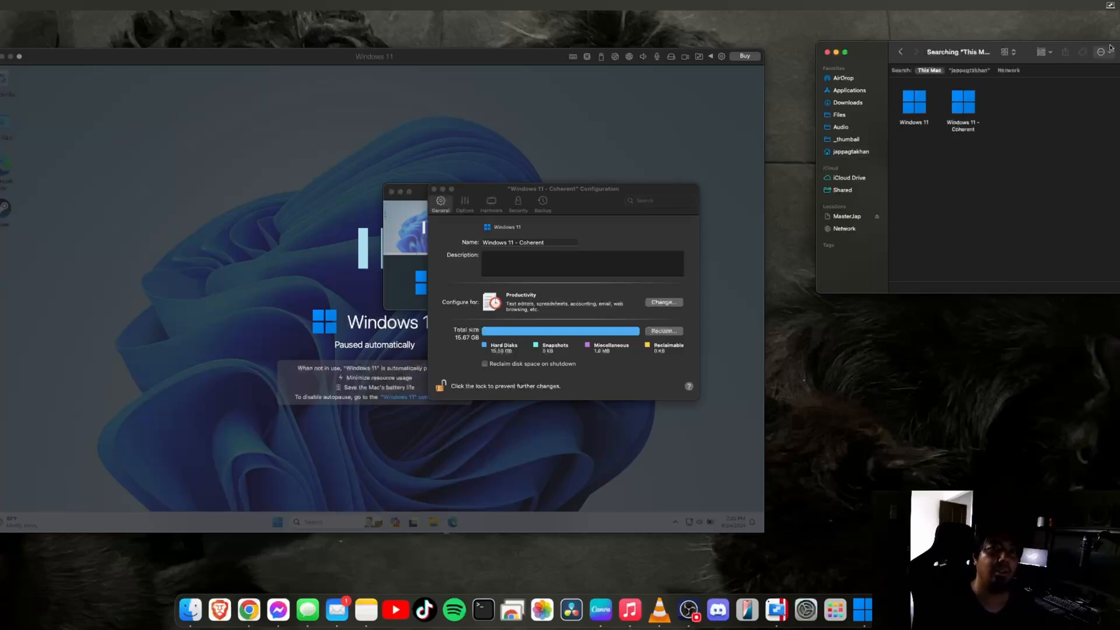
{"action": "left_click_drag", "start_coordinate": [941, 47], "coordinate": [909, 63]}
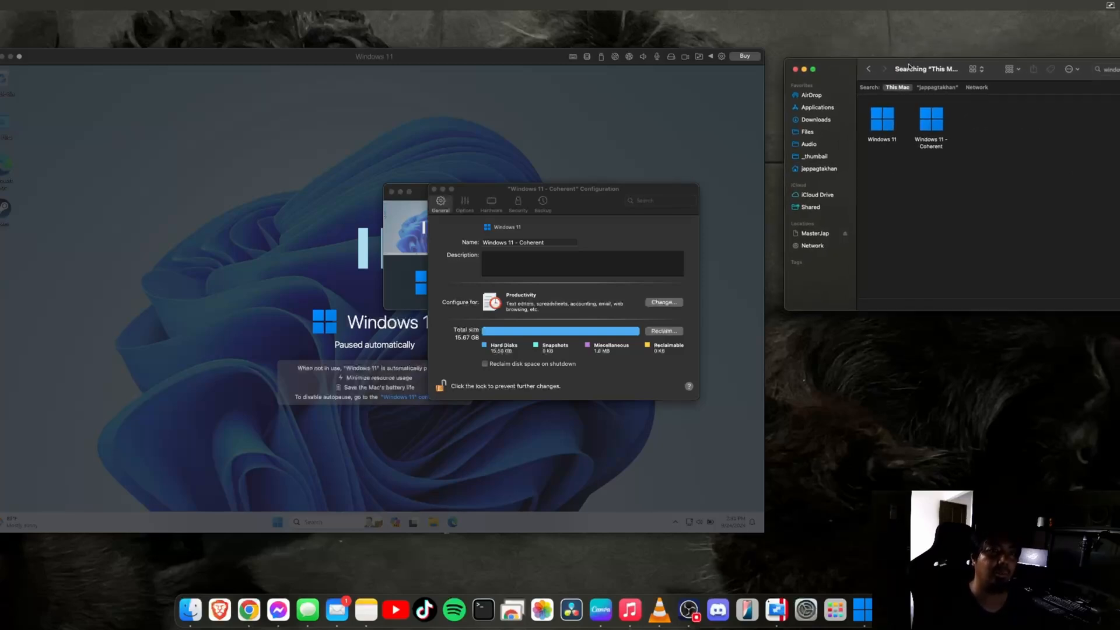
{"action": "left_click", "coordinate": [934, 120]}
{"action": "right_click", "coordinate": [942, 126]}
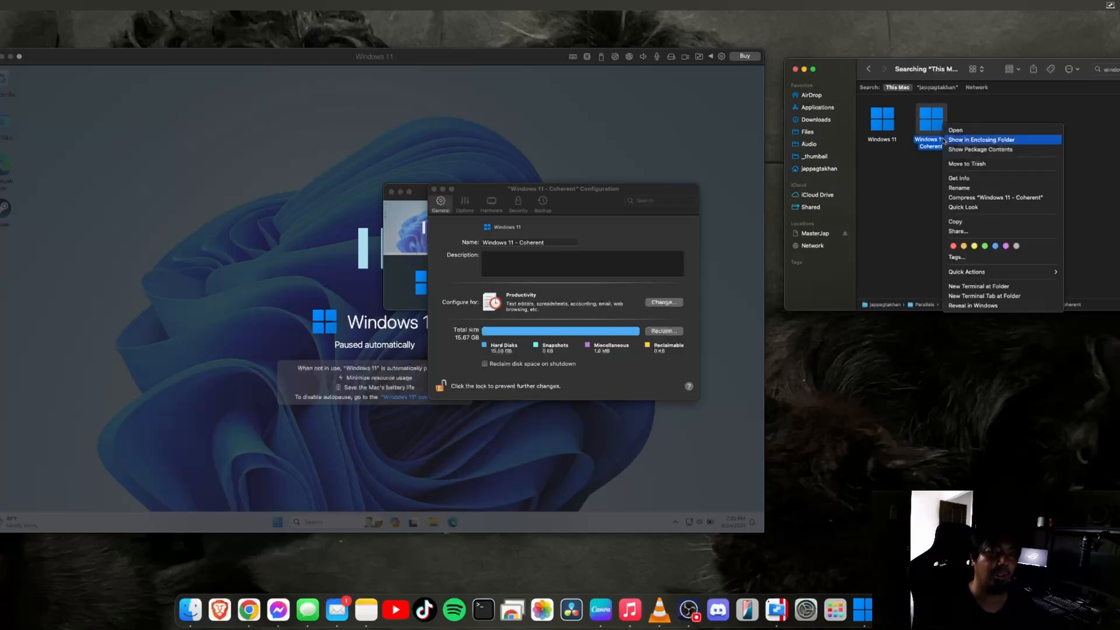
{"action": "left_click", "coordinate": [1021, 150]}
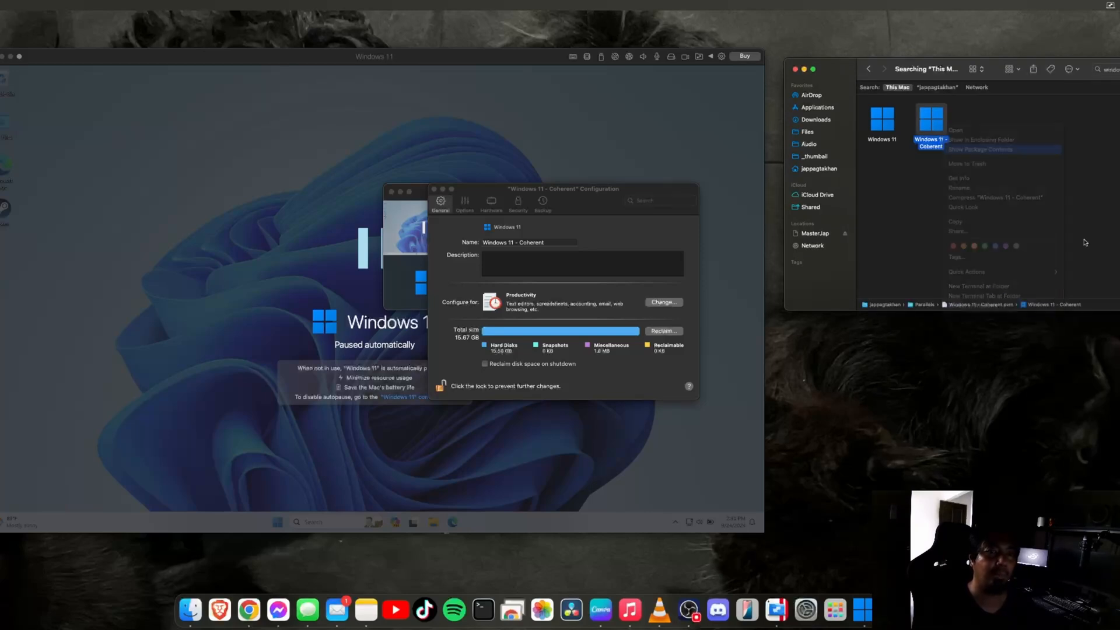
{"action": "double_click", "coordinate": [884, 102]}
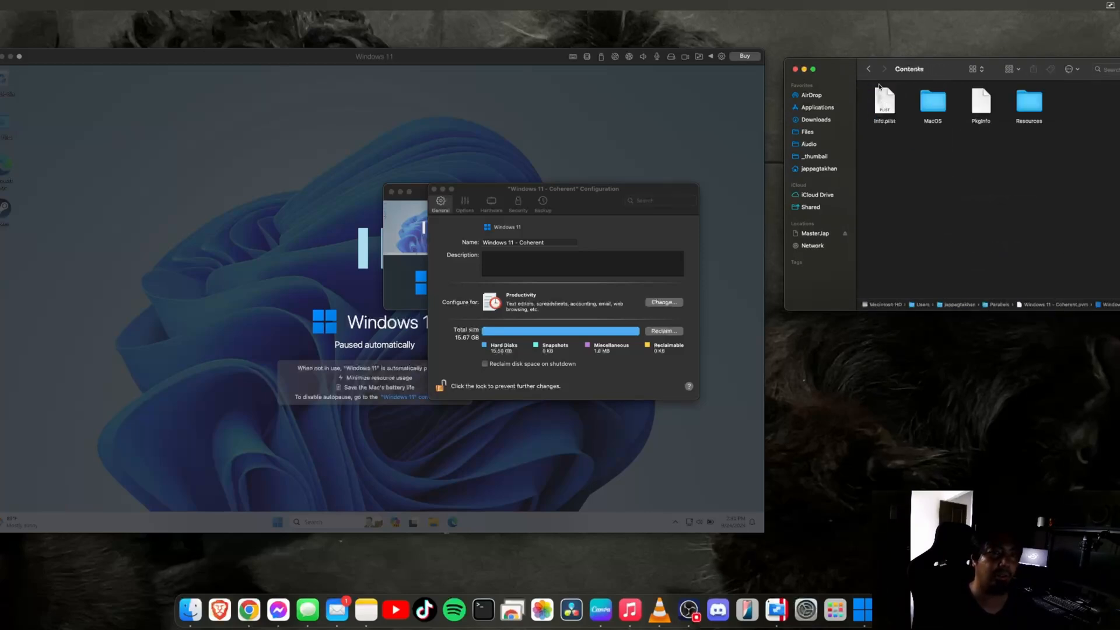
{"action": "left_click", "coordinate": [869, 69]}
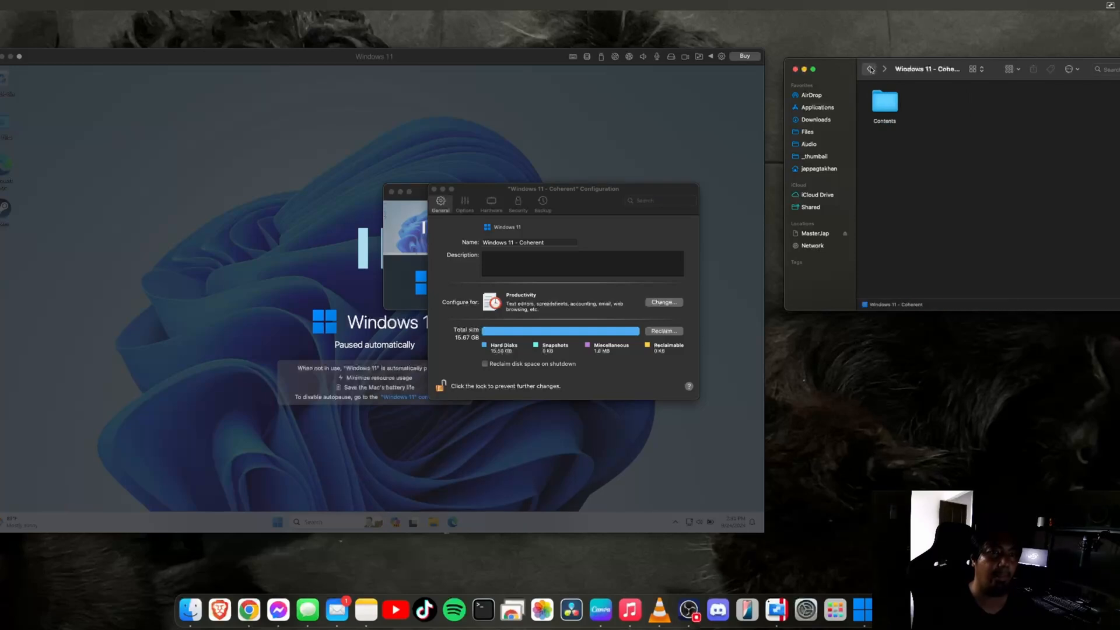
{"action": "left_click", "coordinate": [869, 69]}
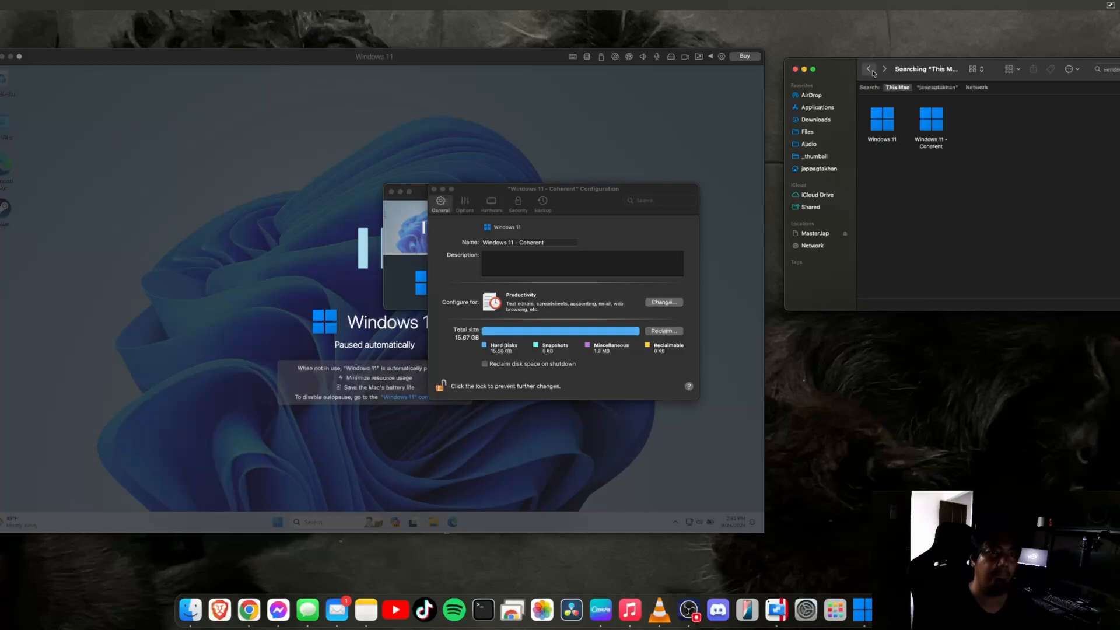
{"action": "left_click", "coordinate": [830, 170]}
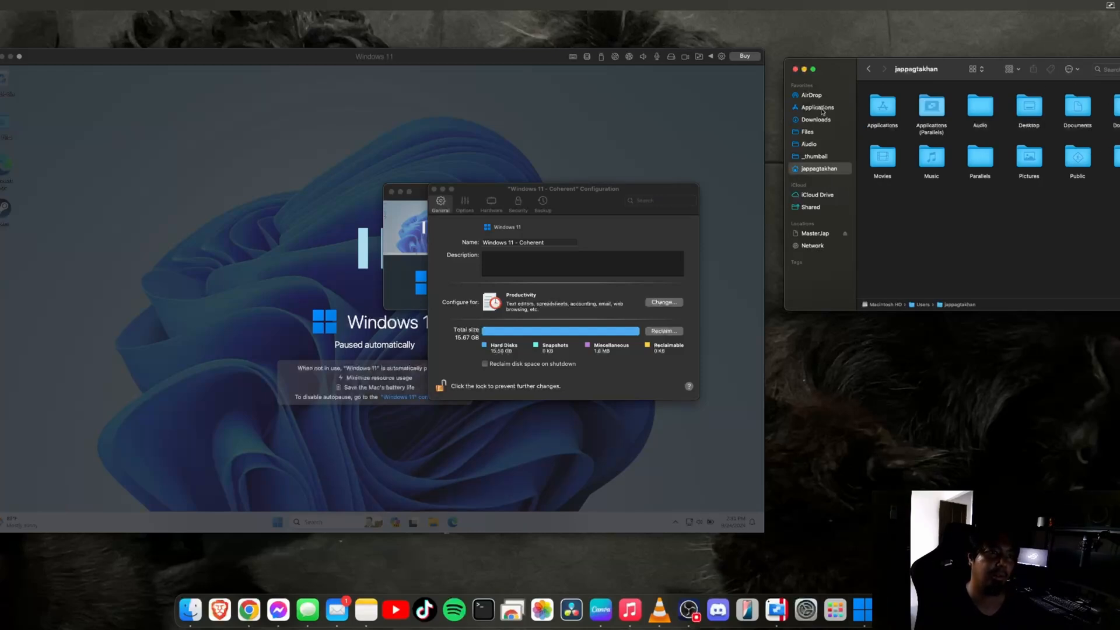
Search This Mac for 'windo' and check where the Clipchamp – Video Editor results live
{"action": "key", "text": "super+f"}
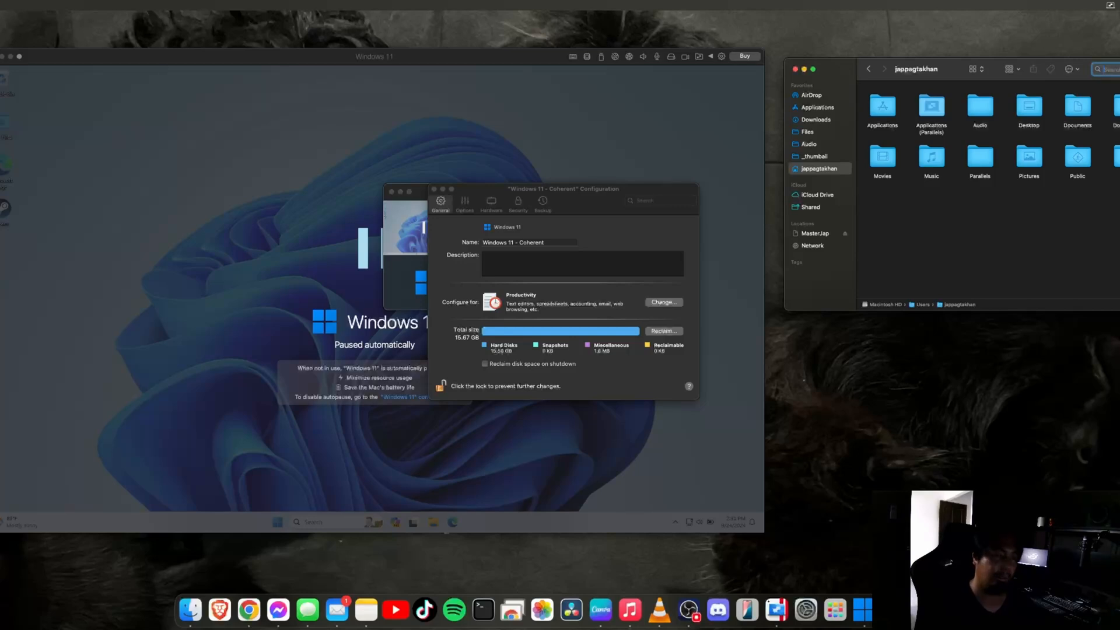
{"action": "type", "text": "windo"}
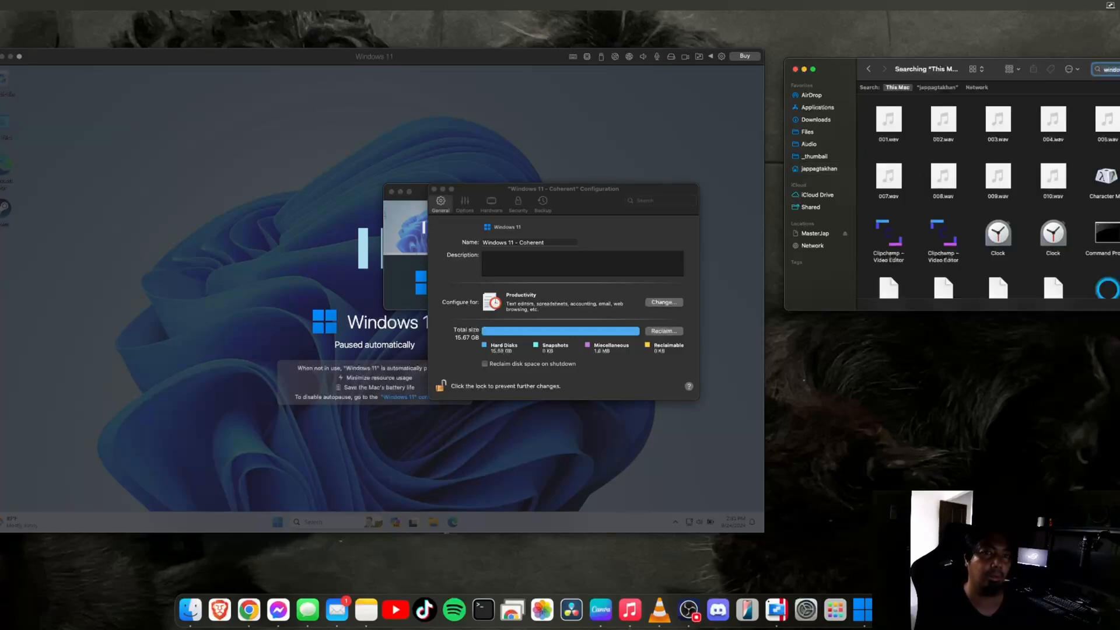
{"action": "scroll", "coordinate": [992, 201], "scroll_direction": "down", "scroll_amount": 3}
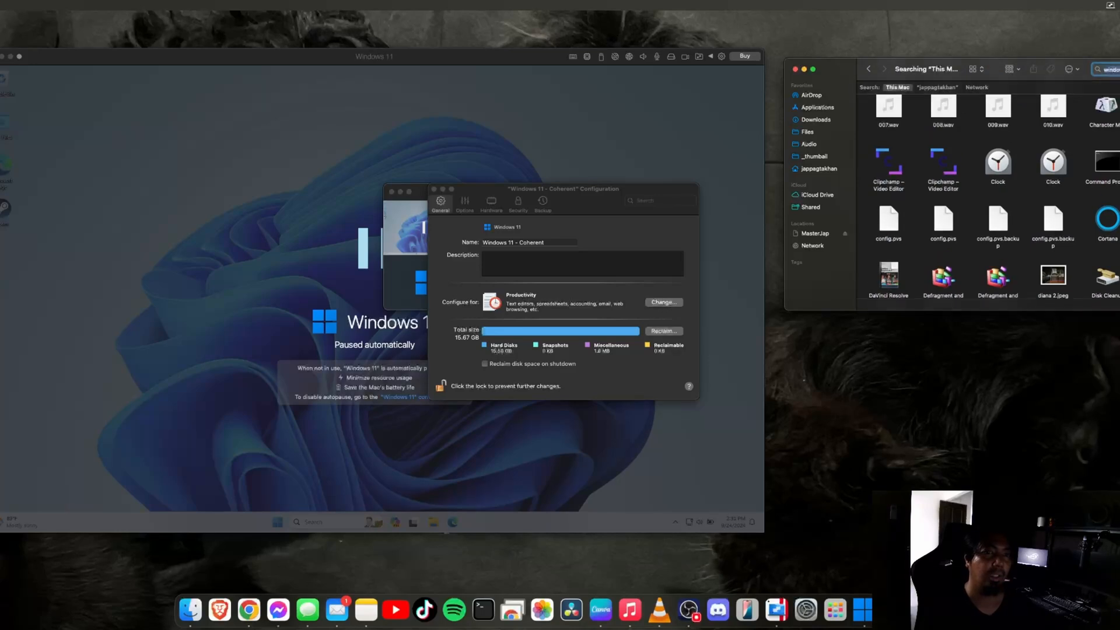
{"action": "left_click", "coordinate": [946, 159]}
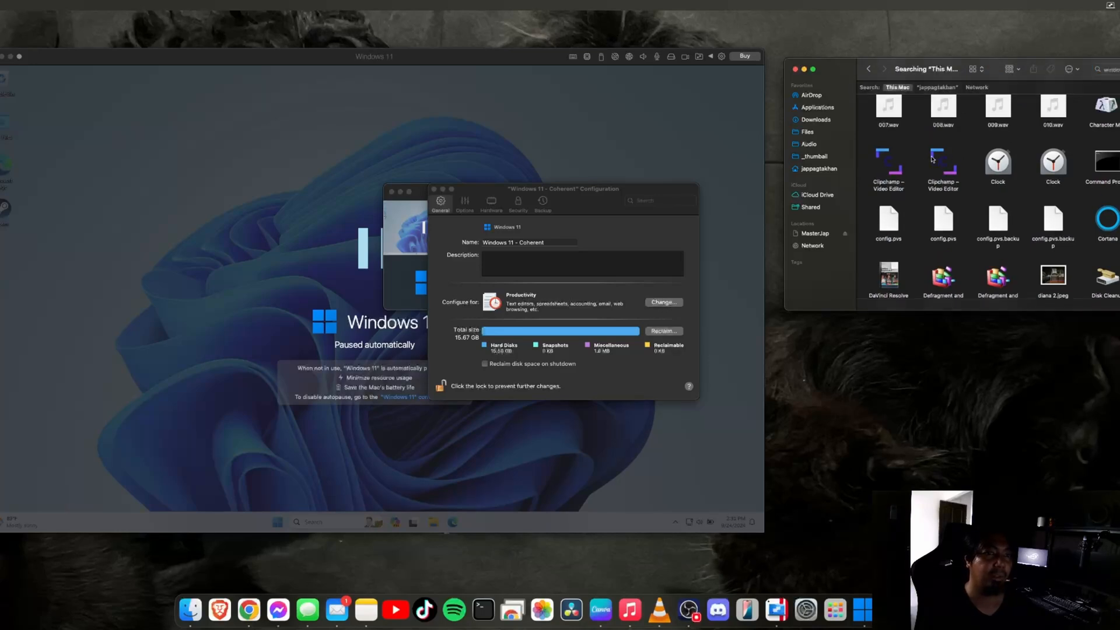
{"action": "left_click", "coordinate": [875, 162]}
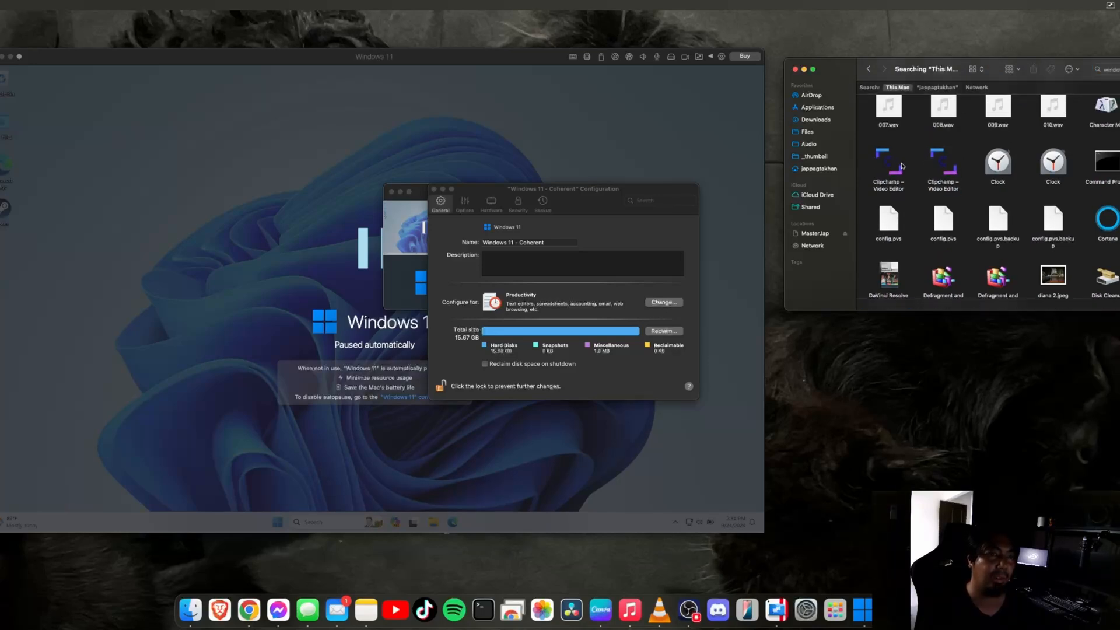
{"action": "left_click", "coordinate": [886, 172]}
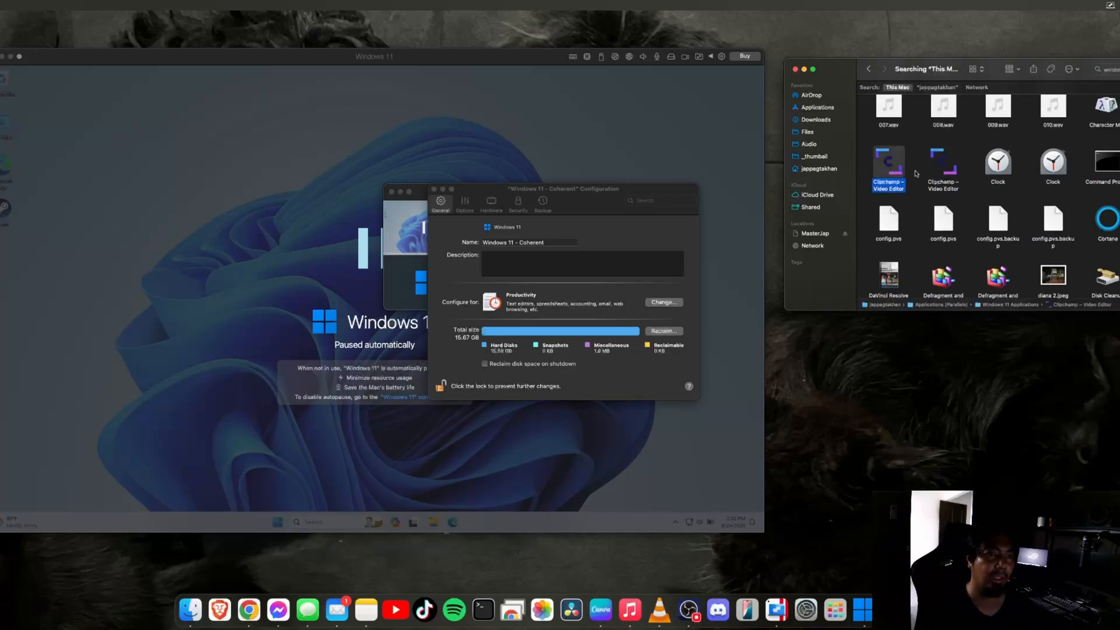
{"action": "left_click", "coordinate": [947, 165]}
{"action": "scroll", "coordinate": [1006, 213], "scroll_direction": "down", "scroll_amount": 2}
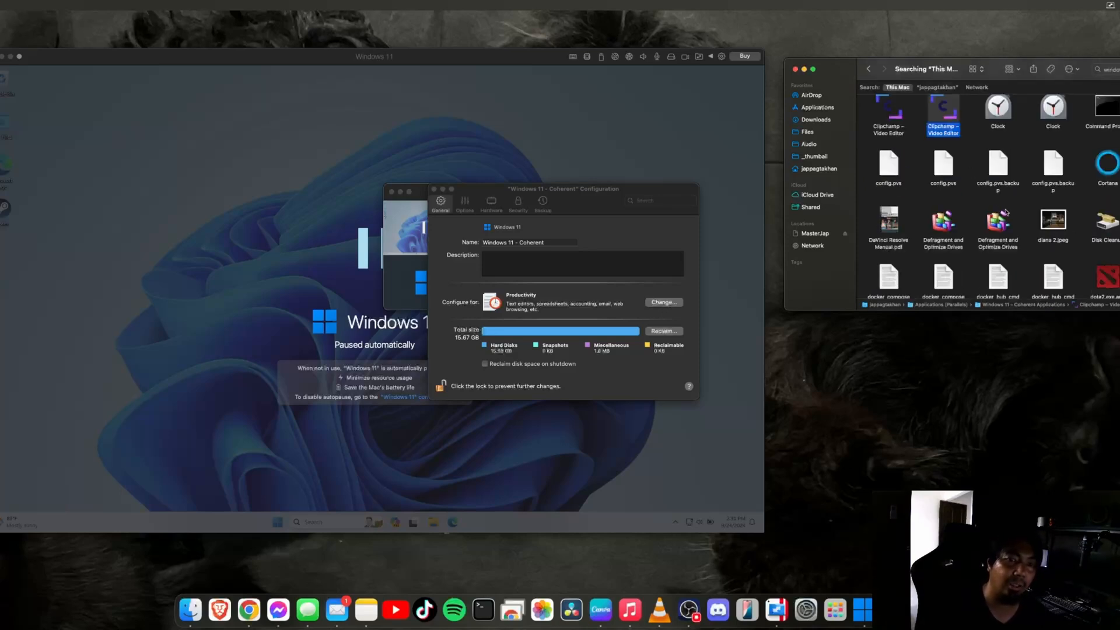
{"action": "scroll", "coordinate": [1006, 213], "scroll_direction": "down", "scroll_amount": 2}
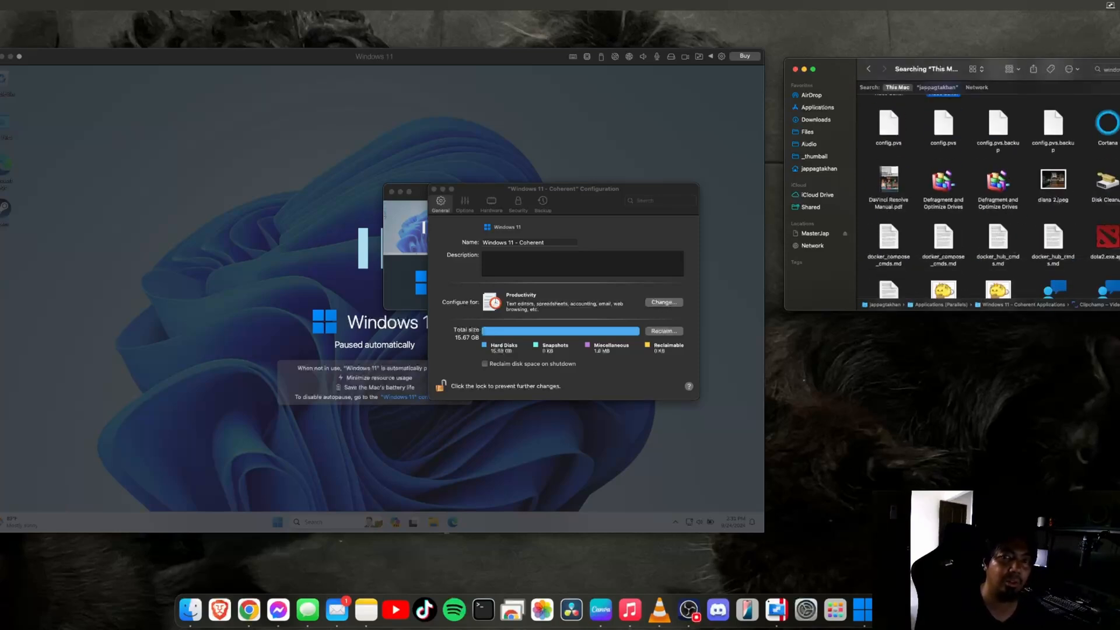
{"action": "scroll", "coordinate": [986, 192], "scroll_direction": "up", "scroll_amount": 5}
Search This Mac for 'windows 11' and inspect the Windows 11 - Coherent machine file
{"action": "left_click", "coordinate": [1117, 69]}
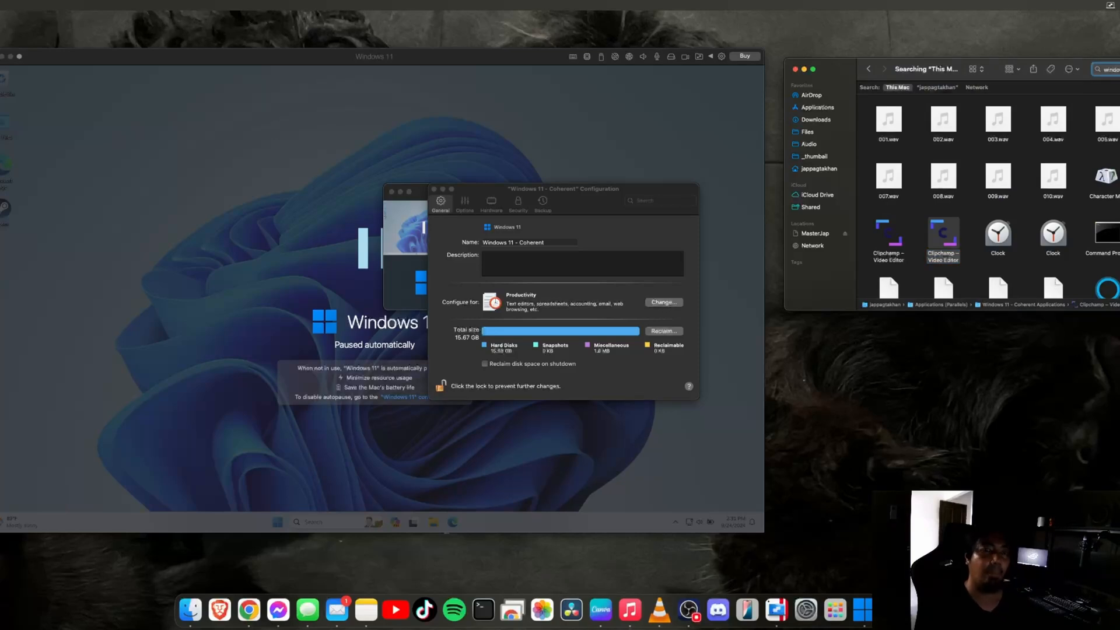
{"action": "type", "text": "11"}
{"action": "key", "text": "Return"}
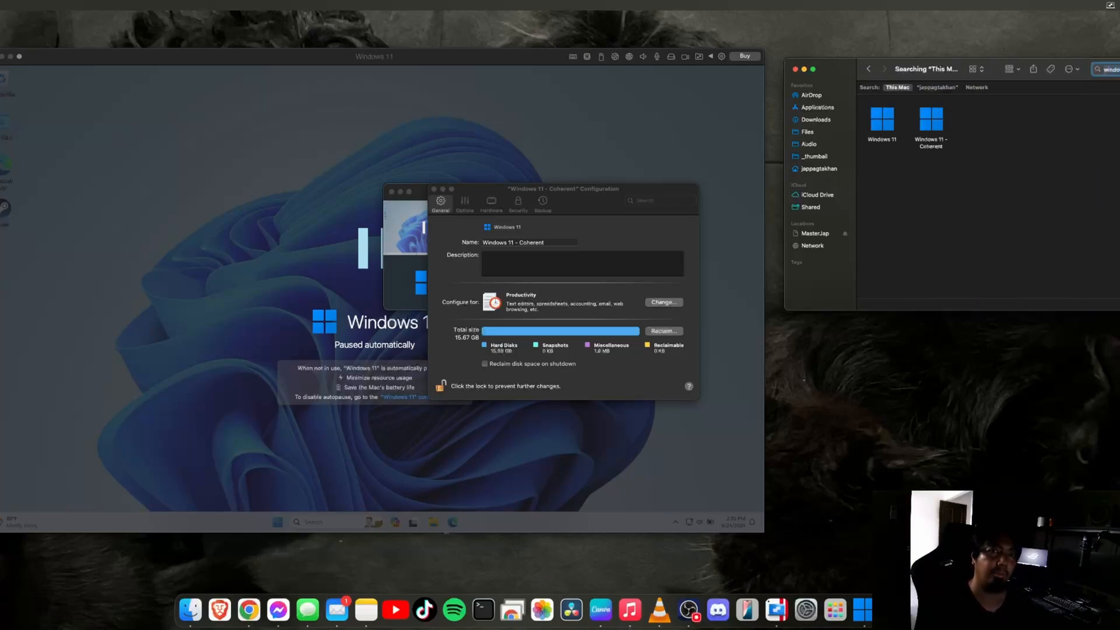
{"action": "left_click", "coordinate": [945, 121]}
{"action": "right_click", "coordinate": [943, 122]}
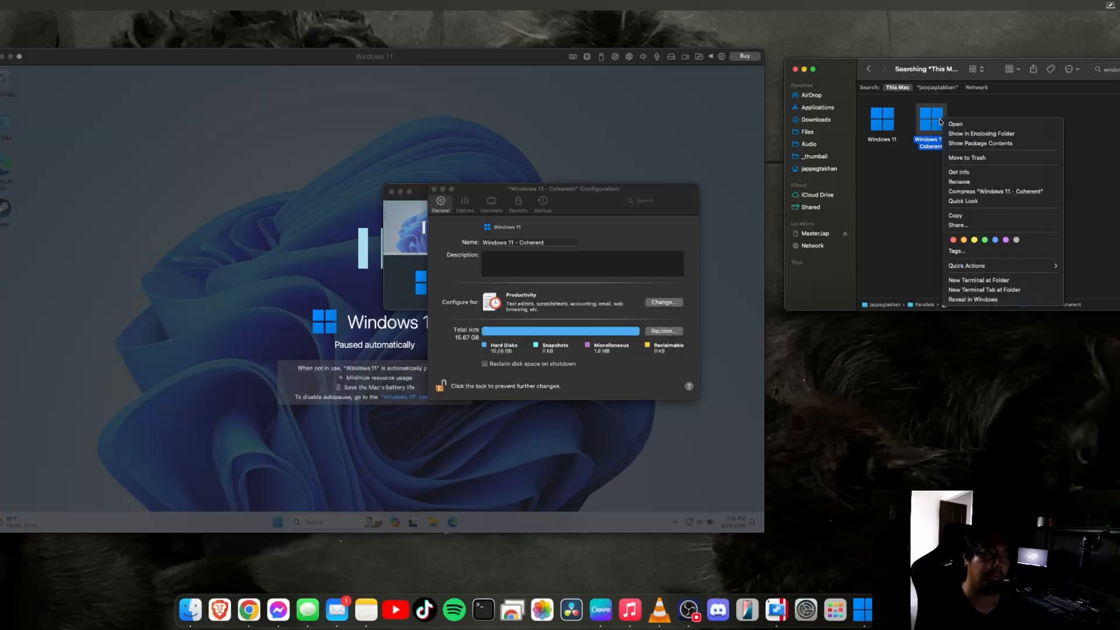
{"action": "left_click", "coordinate": [917, 212]}
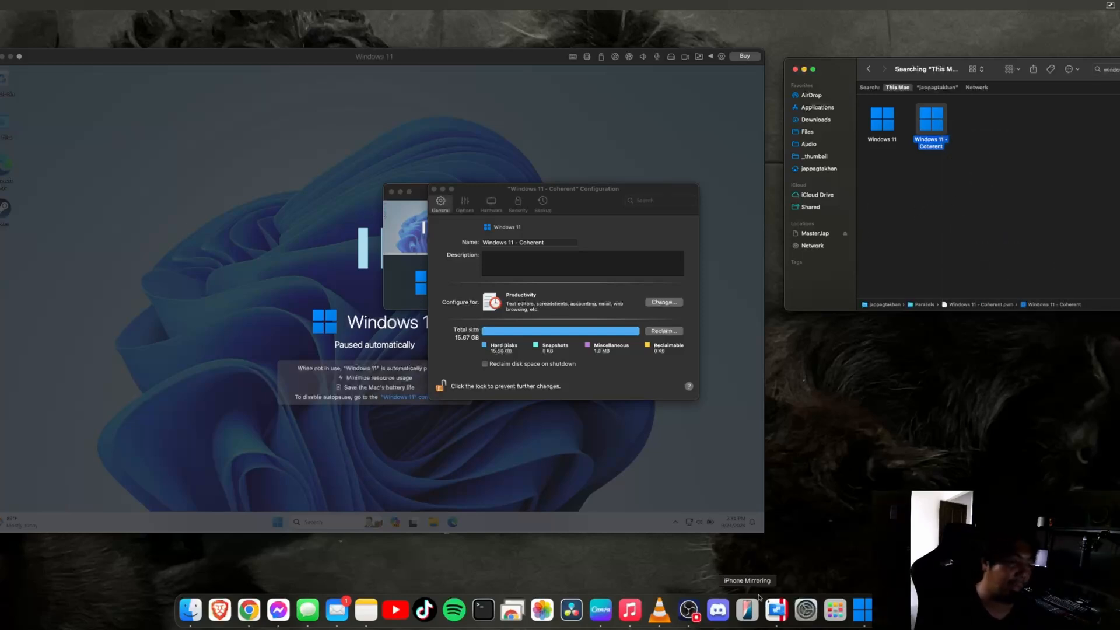
{"action": "left_click", "coordinate": [689, 610]}
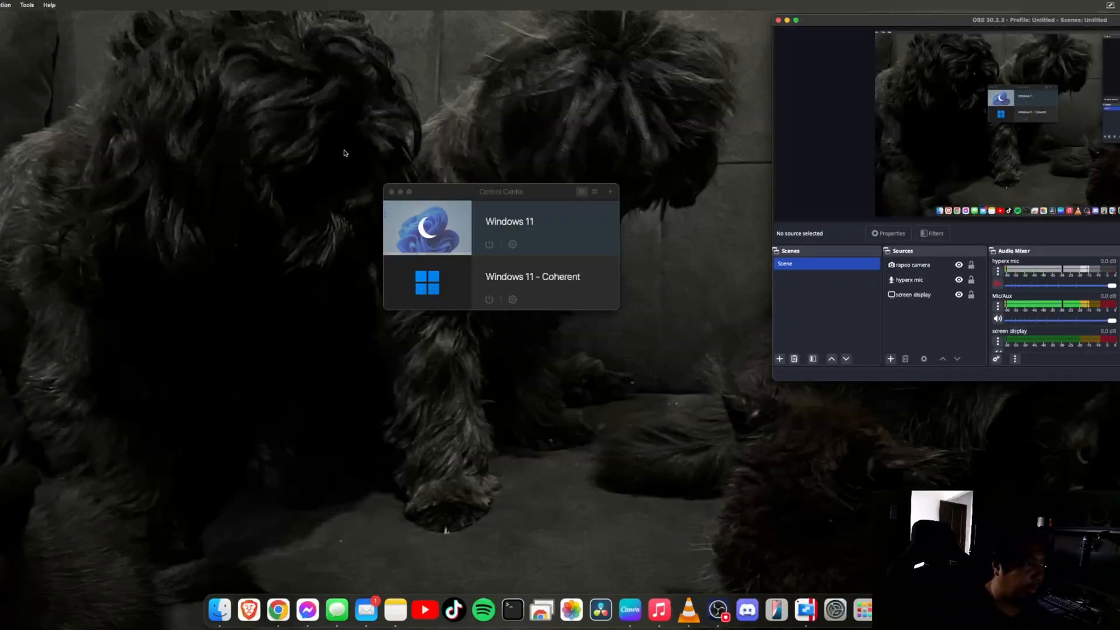
Reopen Control Center from the Parallels Dock menu and shift it slightly up-left
{"action": "left_click", "coordinate": [391, 192]}
{"action": "right_click", "coordinate": [805, 610]}
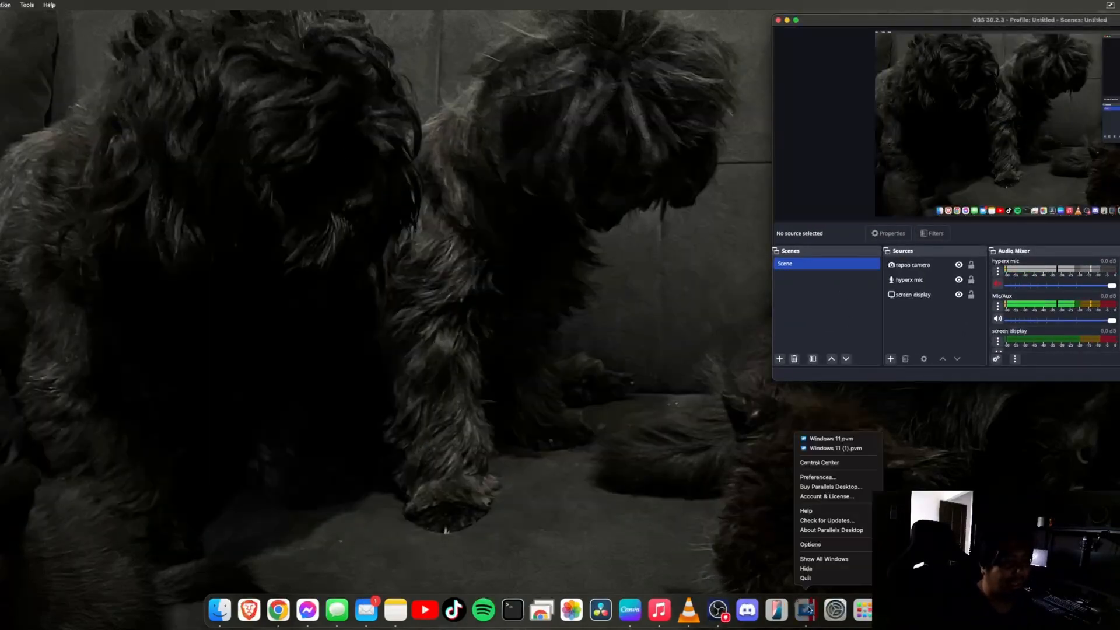
{"action": "left_click", "coordinate": [836, 463]}
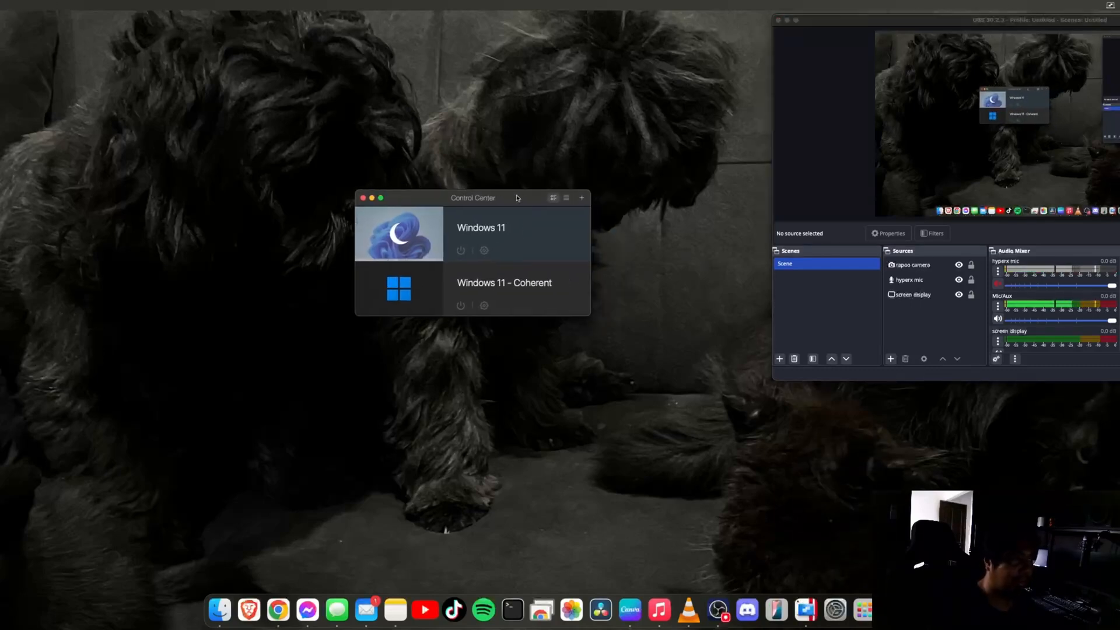
{"action": "left_click_drag", "start_coordinate": [516, 197], "coordinate": [501, 192]}
Remove Windows 11 - Coherent, moving its files to the Trash, and check the Trash
{"action": "right_click", "coordinate": [497, 295]}
{"action": "left_click", "coordinate": [535, 283]}
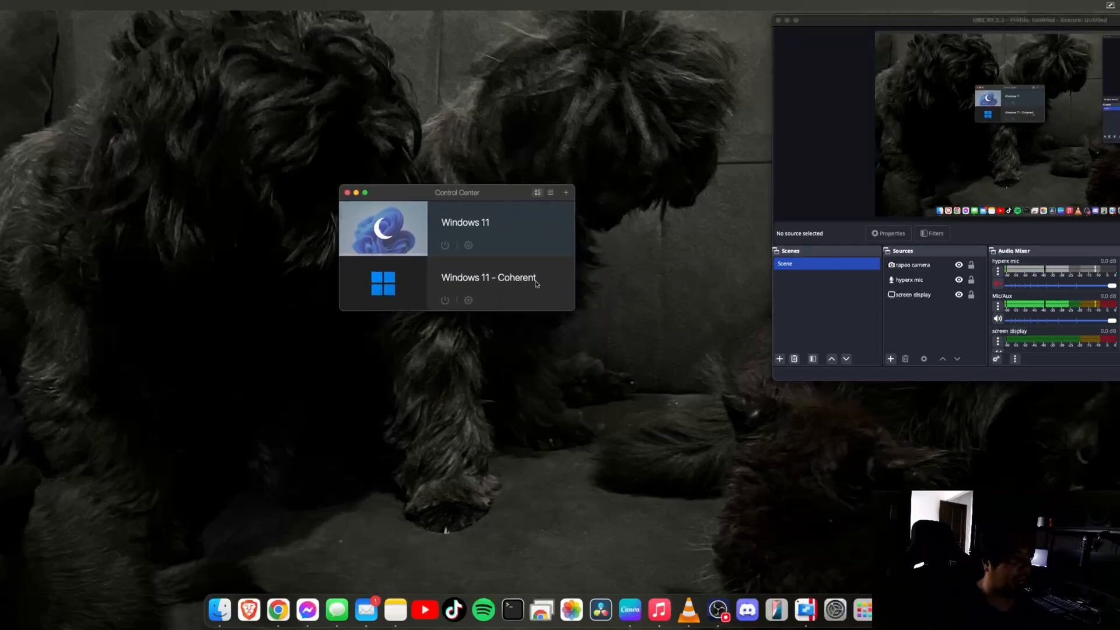
{"action": "right_click", "coordinate": [537, 281]}
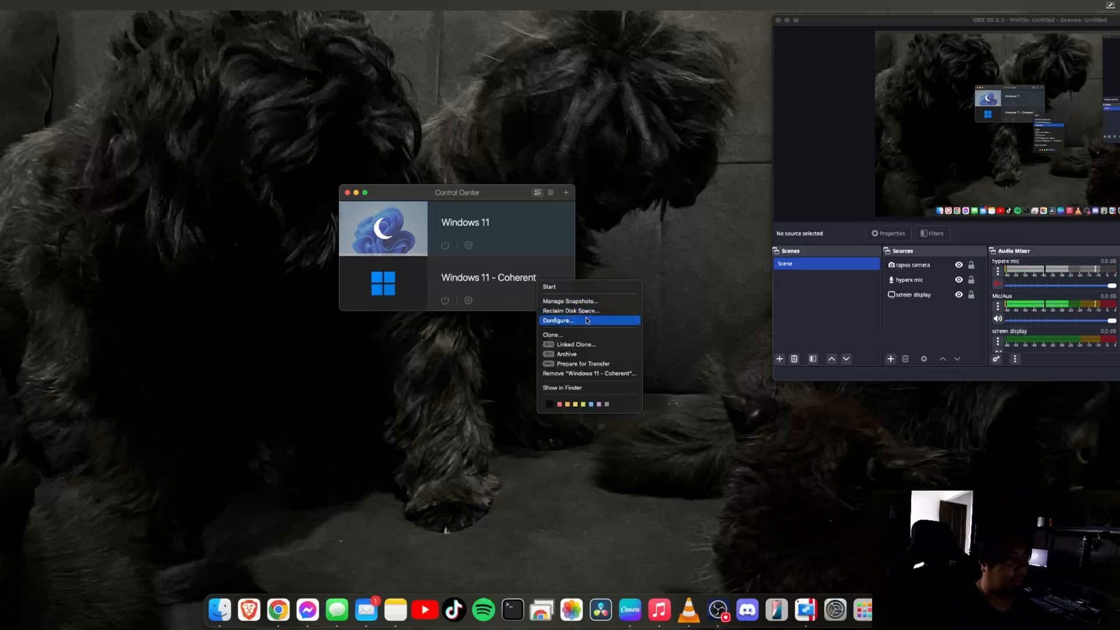
{"action": "left_click", "coordinate": [605, 374]}
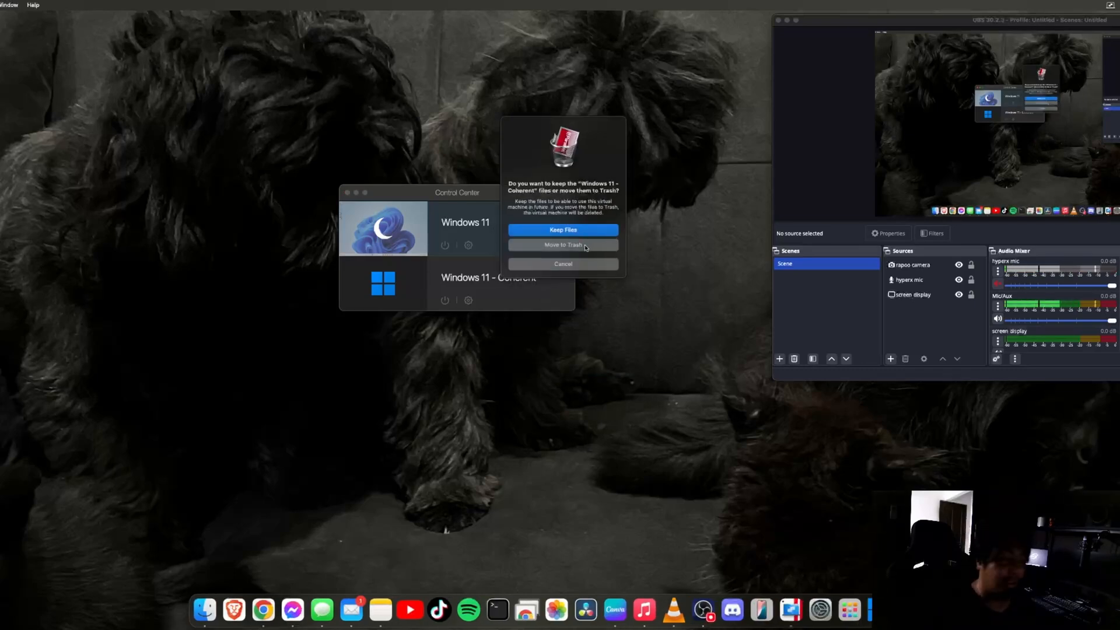
{"action": "left_click", "coordinate": [586, 248]}
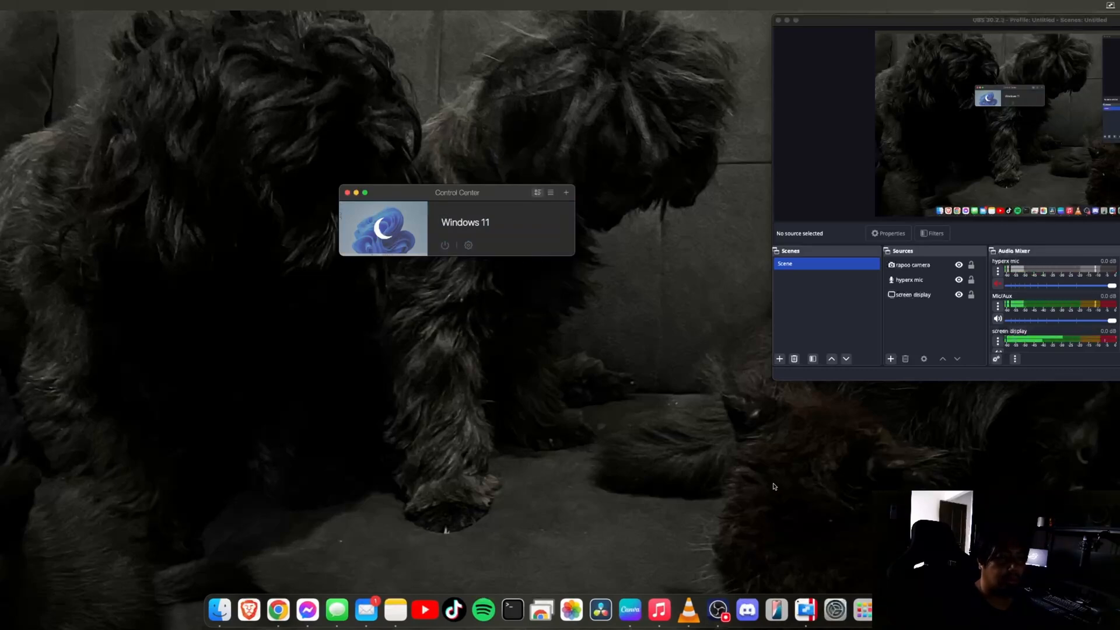
{"action": "left_click", "coordinate": [901, 610]}
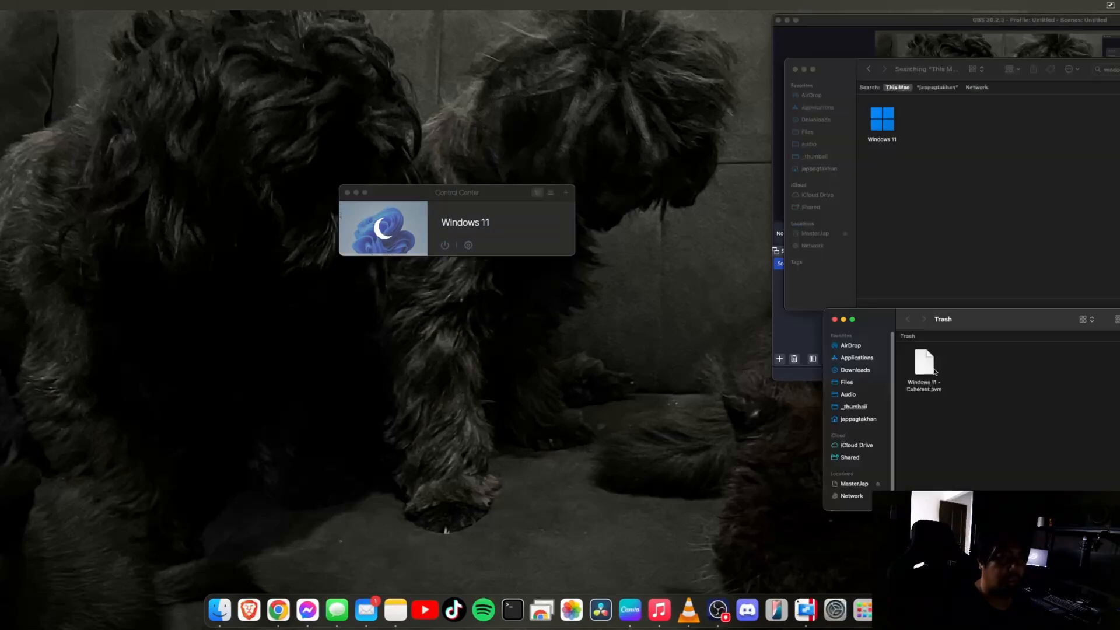
Check the info of Windows 11 - Coherent.pvm in the Trash, then empty the Trash
{"action": "right_click", "coordinate": [934, 372]}
{"action": "mouse_move", "coordinate": [967, 386]}
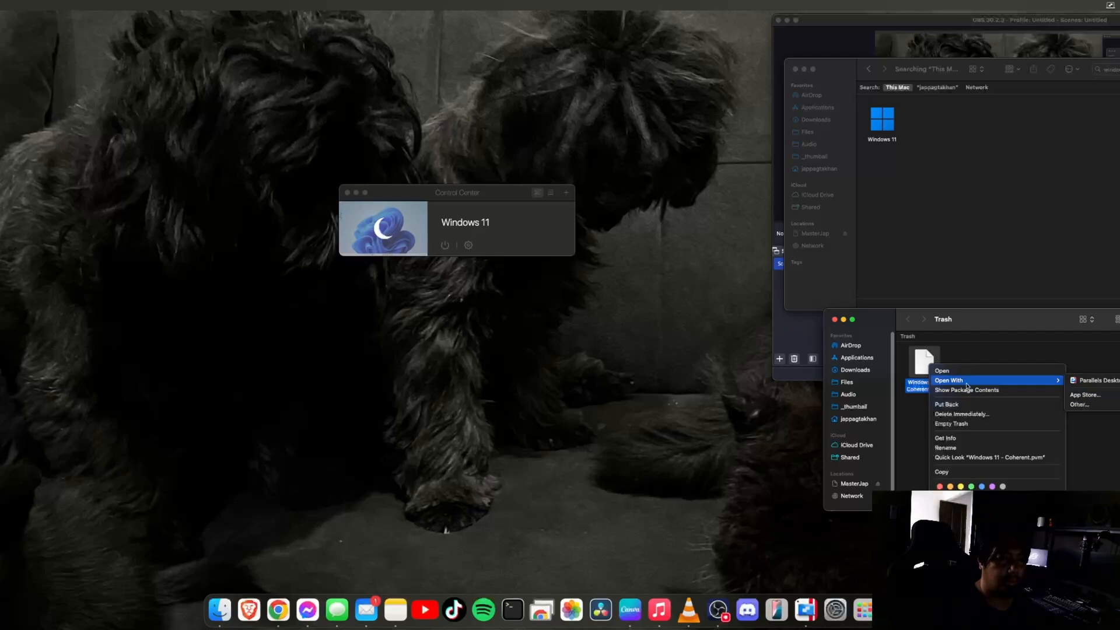
{"action": "left_click", "coordinate": [945, 438]}
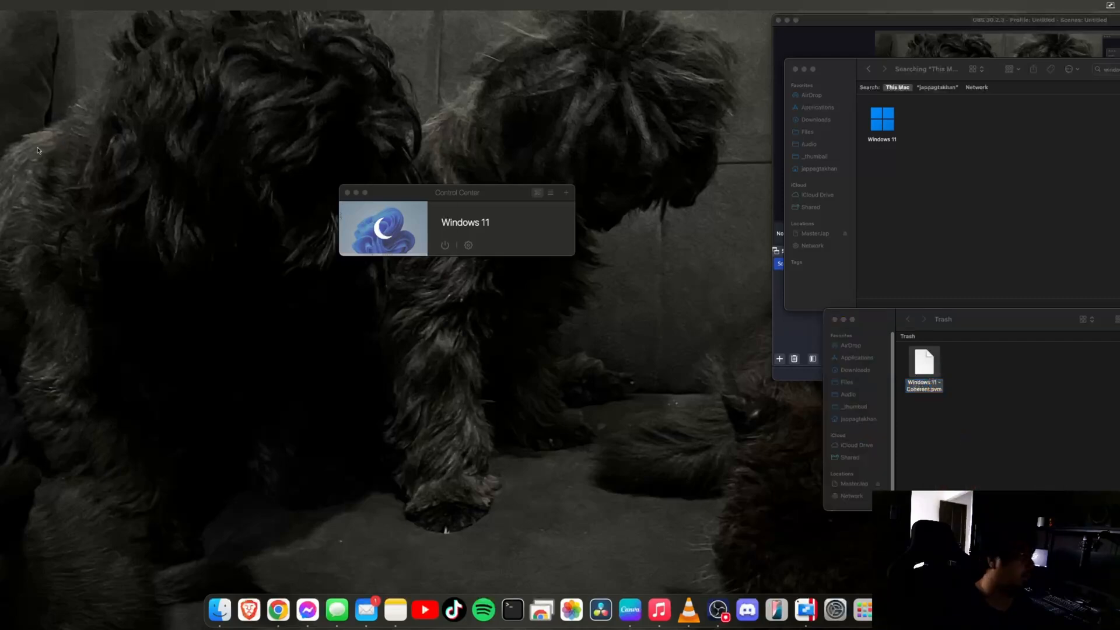
{"action": "left_click", "coordinate": [842, 382]}
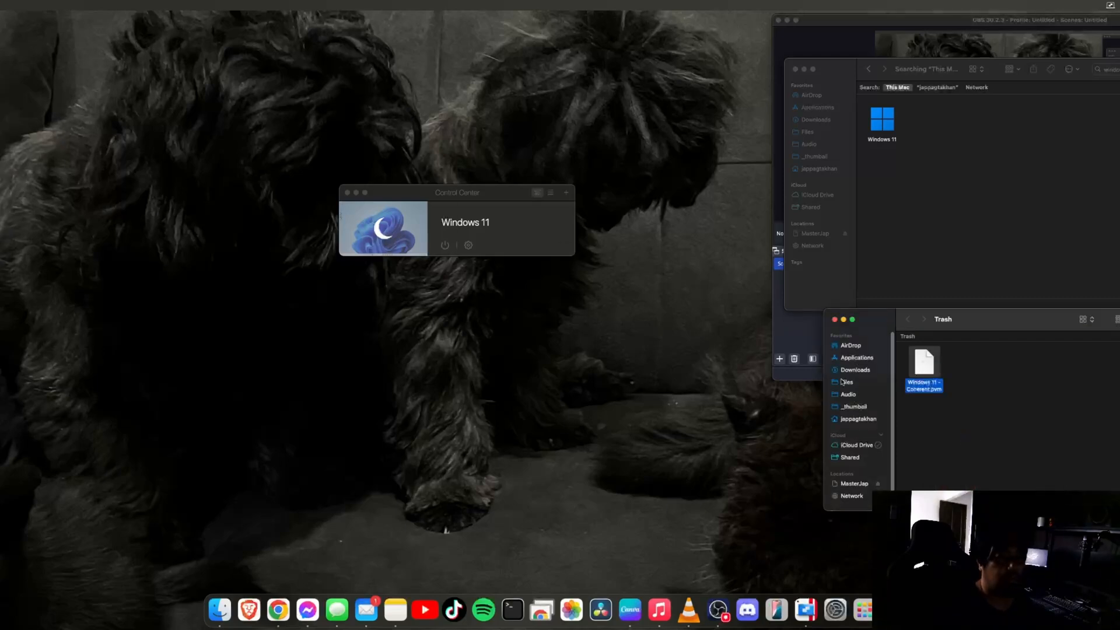
{"action": "left_click", "coordinate": [835, 319]}
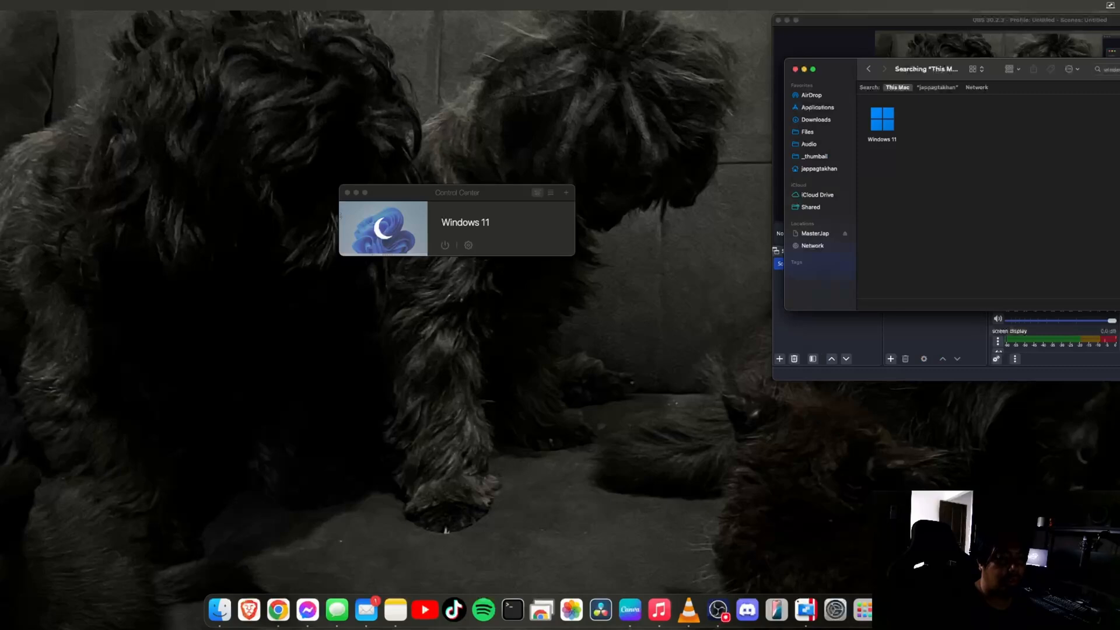
{"action": "key", "text": "super+shift+BackSpace"}
{"action": "left_click", "coordinate": [592, 221]}
Re-run the 'windows' search to confirm only Windows 11 remains, then minimize Finder
{"action": "double_click", "coordinate": [1111, 69]}
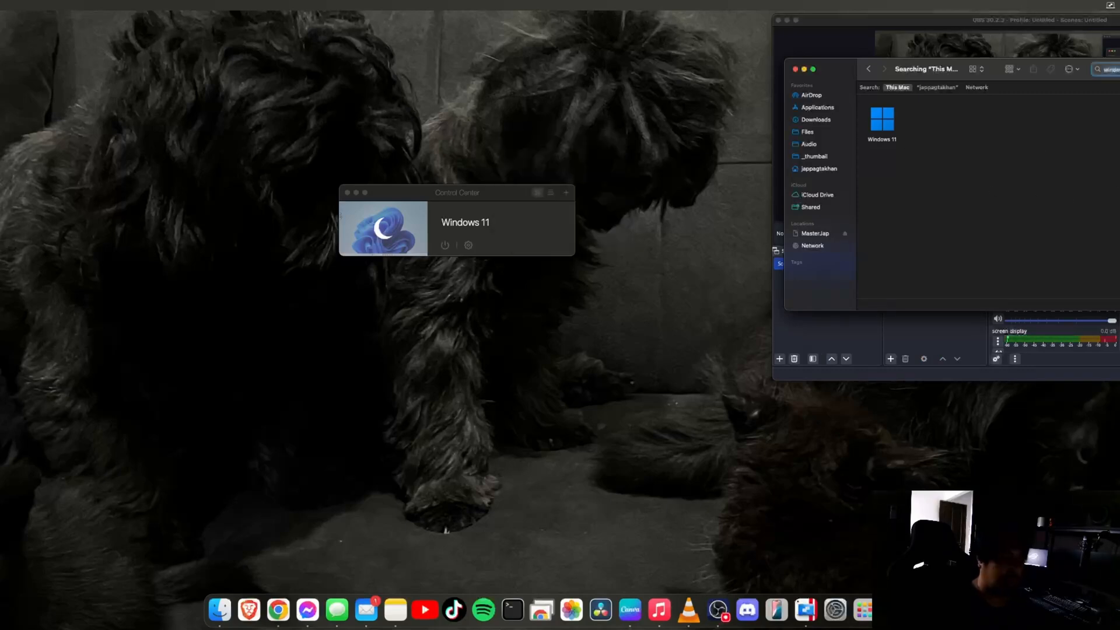
{"action": "type", "text": "wuin"}
{"action": "key", "text": "BackSpace"}
{"action": "type", "text": "ind"}
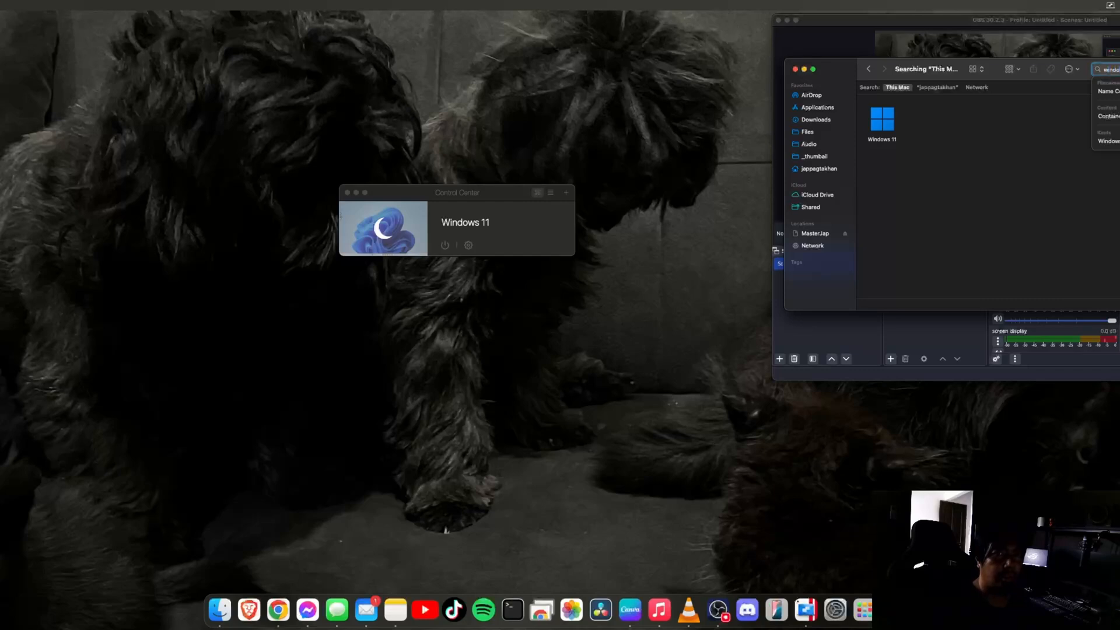
{"action": "key", "text": "Return"}
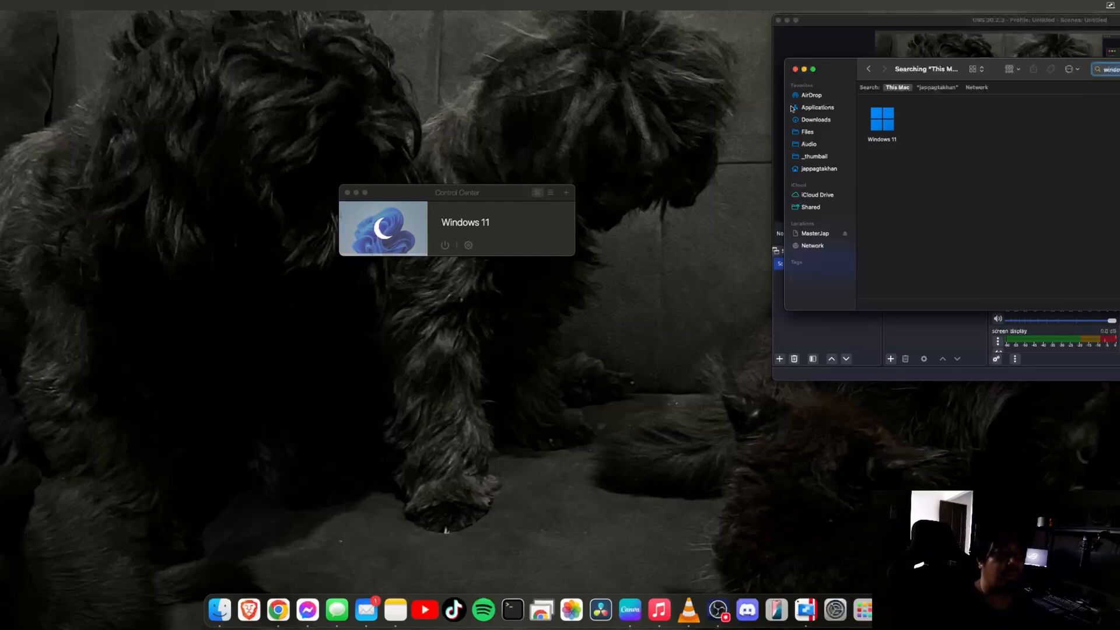
{"action": "key", "text": "Escape"}
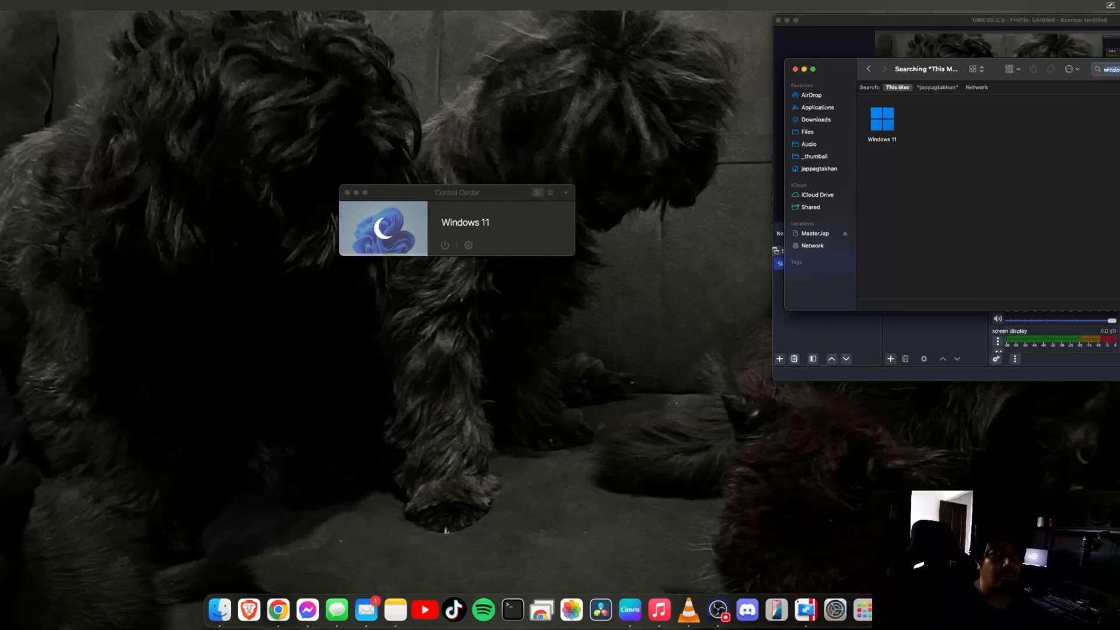
{"action": "left_click", "coordinate": [804, 70]}
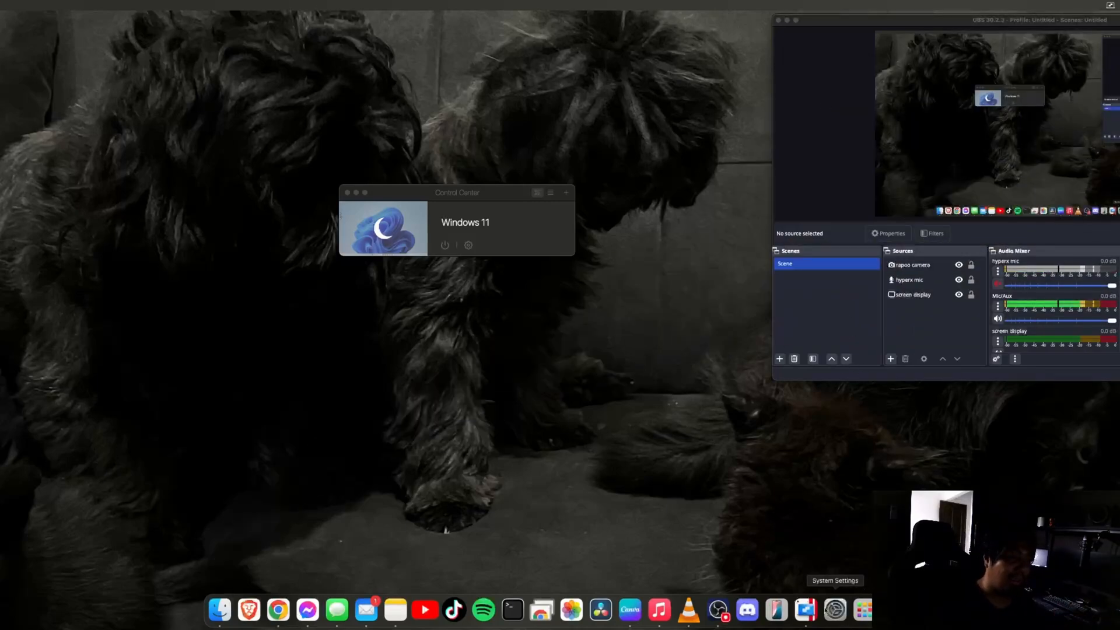
Bring Control Center forward via Windows 11.pvm in the Parallels Desktop Dock menu
{"action": "right_click", "coordinate": [809, 611]}
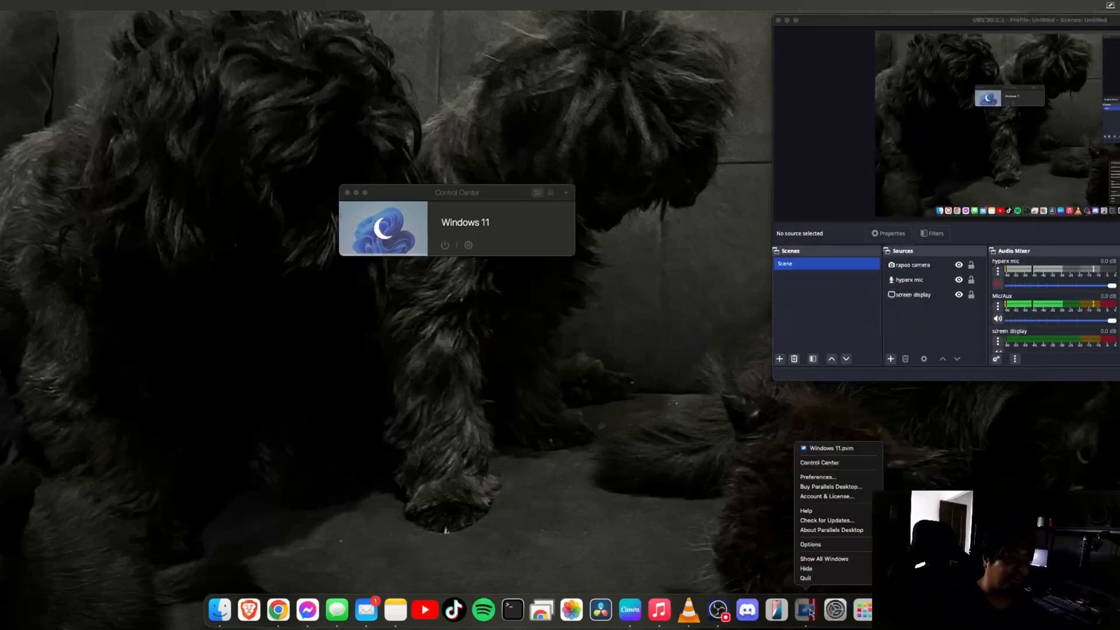
{"action": "left_click", "coordinate": [854, 451]}
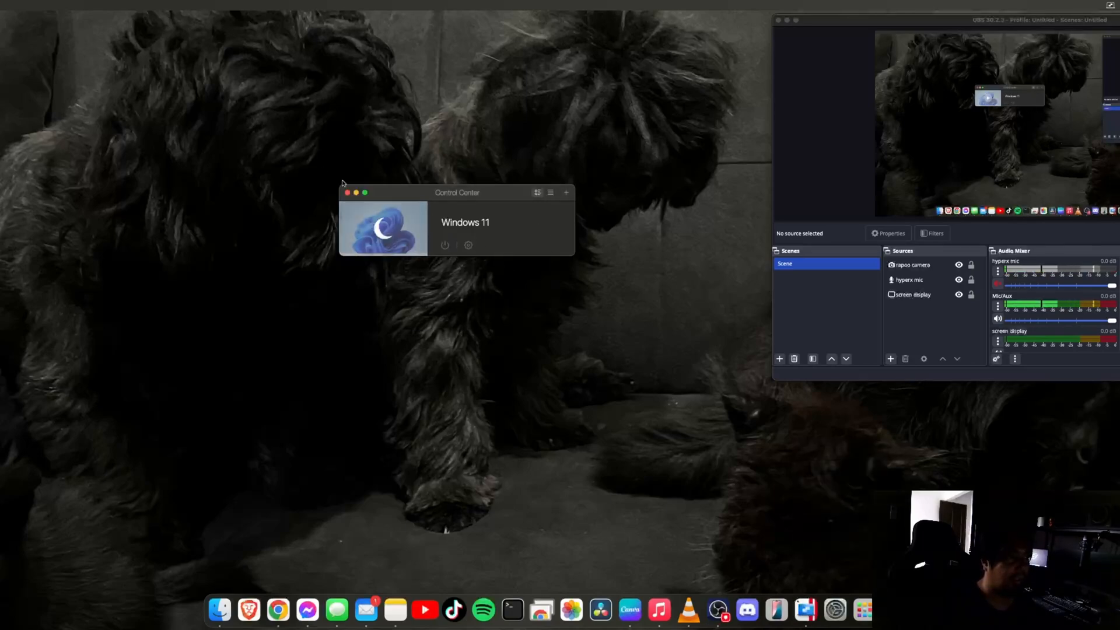